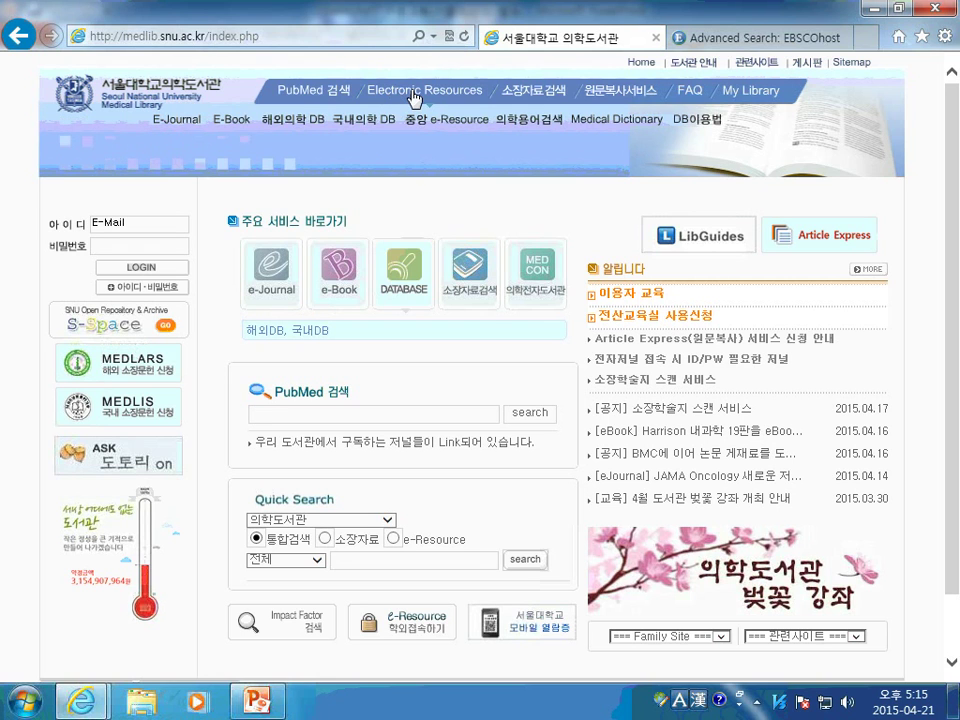
Open the 해외의학 DB list, scroll to CINAHL, and switch to the EBSCOhost Advanced Search tab
{"action": "left_click", "coordinate": [300, 128]}
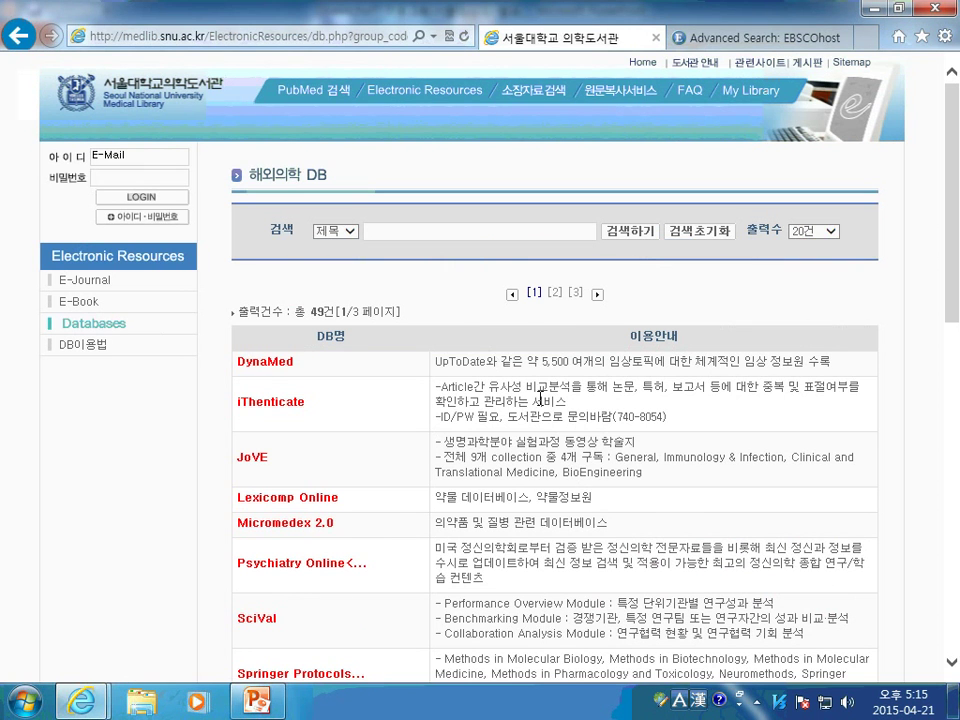
{"action": "scroll", "coordinate": [520, 380], "scroll_direction": "down", "scroll_amount": 1}
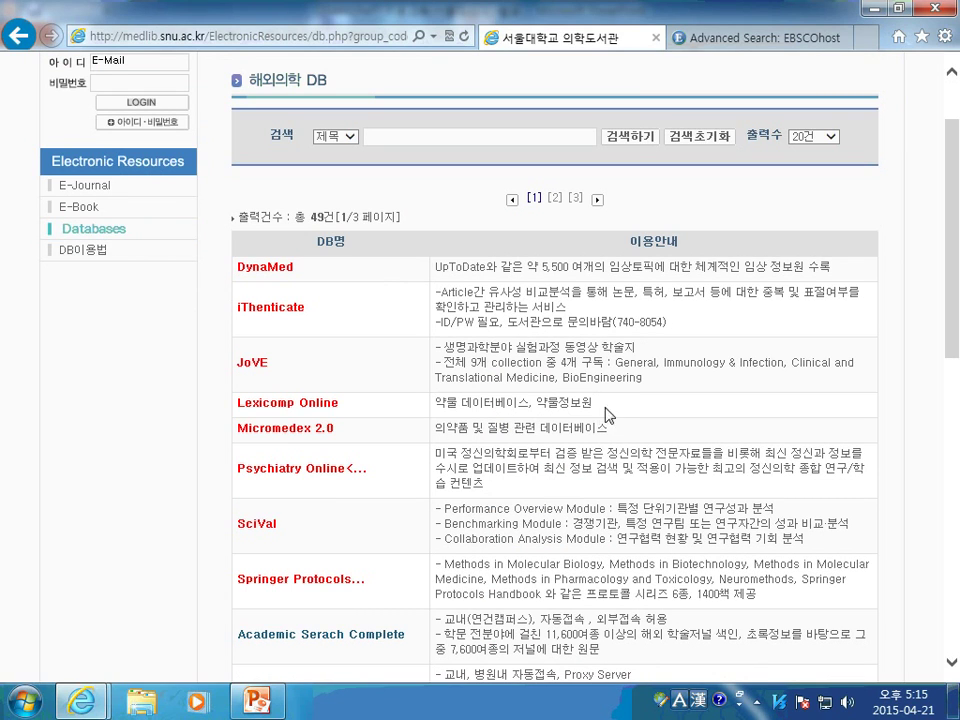
{"action": "scroll", "coordinate": [455, 410], "scroll_direction": "down", "scroll_amount": 7}
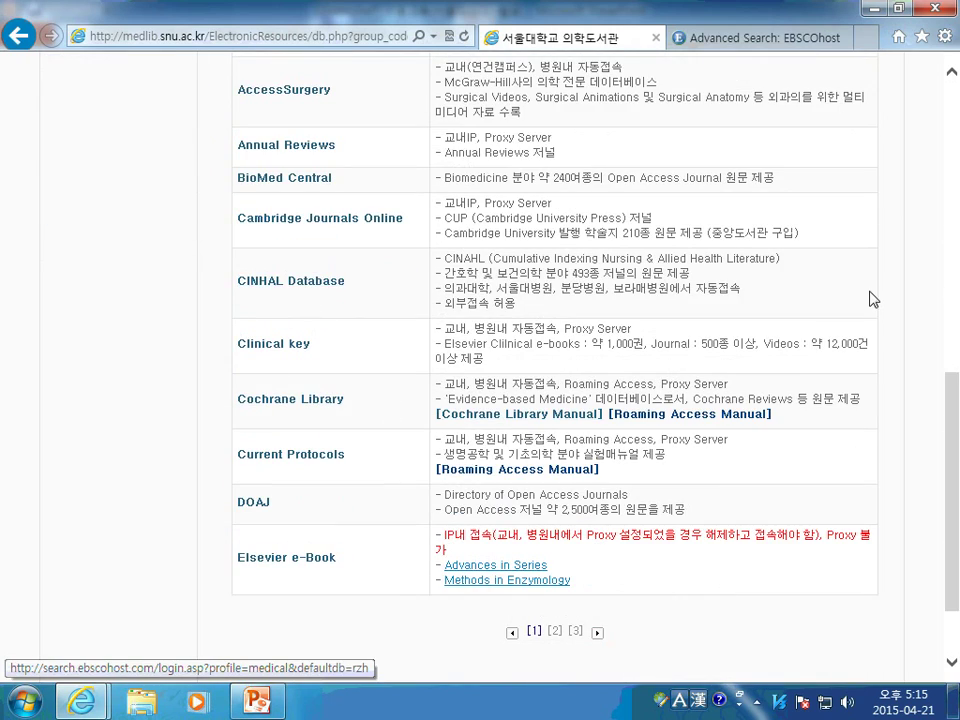
{"action": "left_click", "coordinate": [740, 37]}
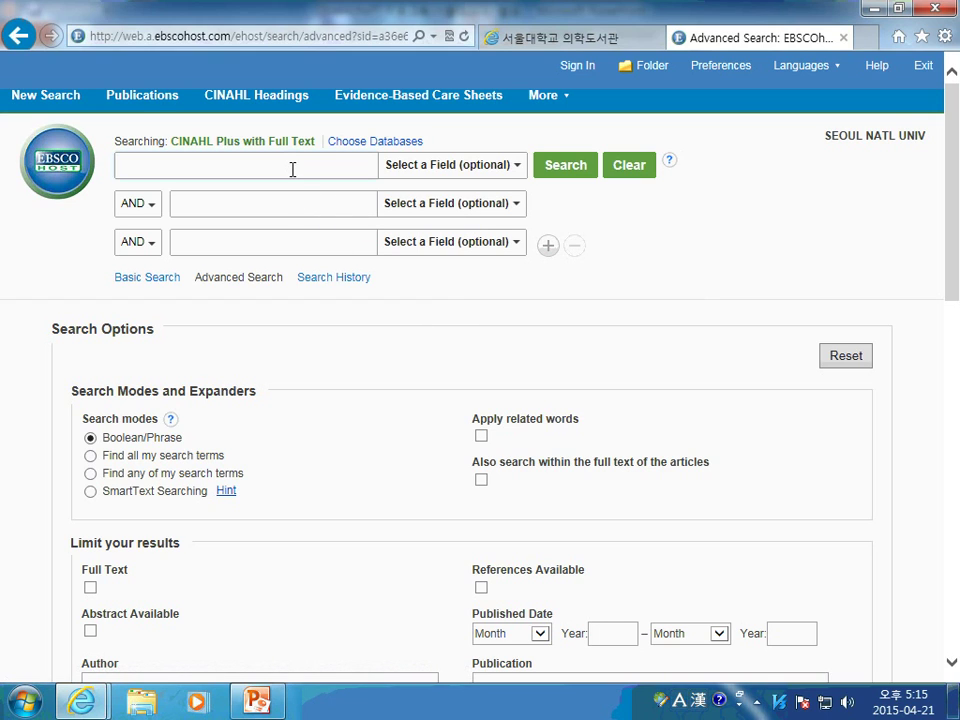
Skim the CINAHL search options, then show slide 15 with the gestational diabetes search keyword
{"action": "scroll", "coordinate": [425, 455], "scroll_direction": "down", "scroll_amount": 1}
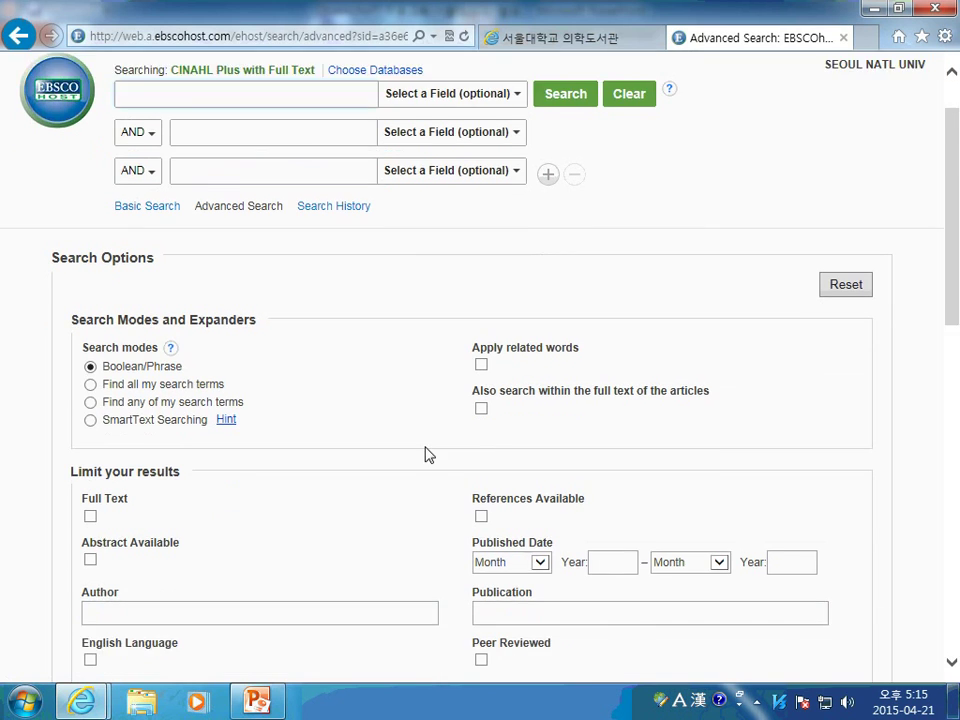
{"action": "scroll", "coordinate": [425, 455], "scroll_direction": "down", "scroll_amount": 3}
{"action": "scroll", "coordinate": [420, 448], "scroll_direction": "up", "scroll_amount": 5}
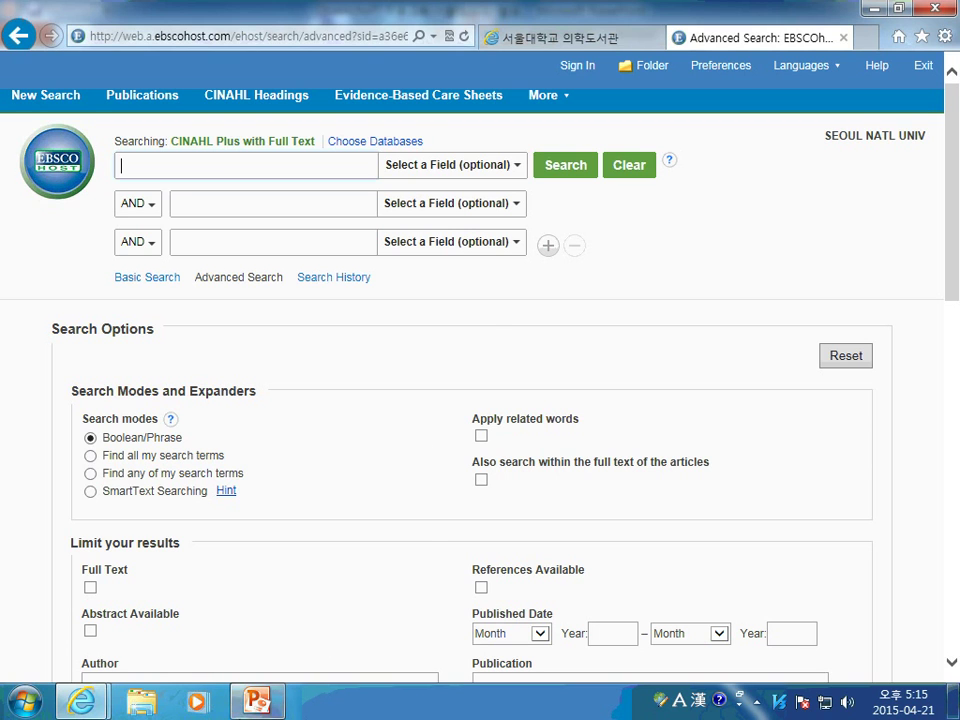
{"action": "left_click", "coordinate": [257, 700]}
{"action": "left_click", "coordinate": [180, 358]}
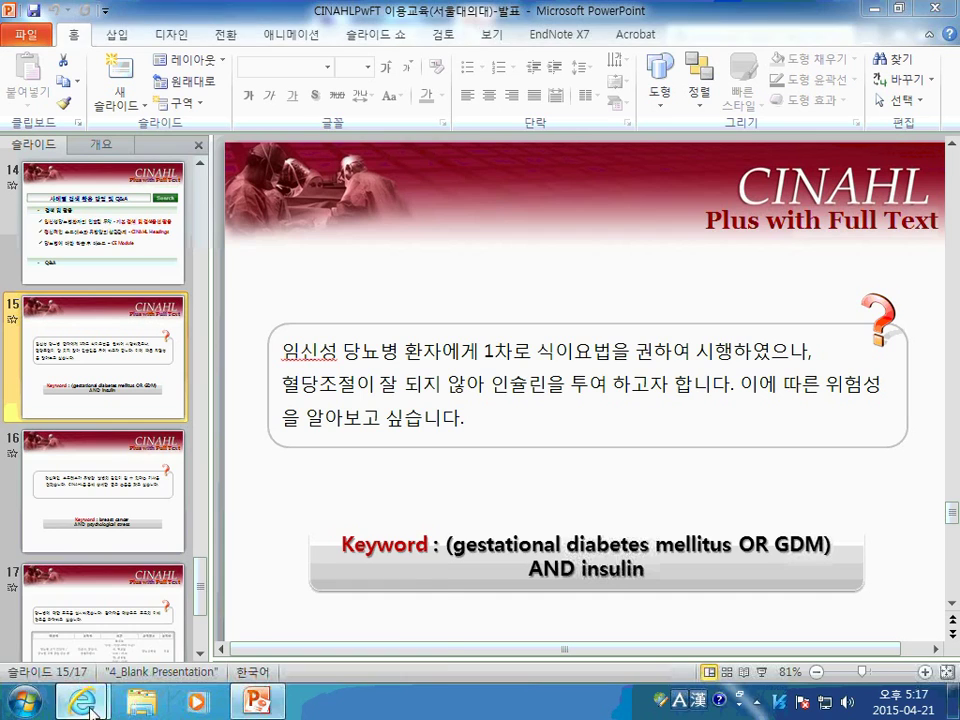
Back in EBSCOhost, enter 'gestational diabetes mellitus OR GDM AND insulin' in the first search box
{"action": "mouse_move", "coordinate": [80, 700]}
{"action": "left_click", "coordinate": [235, 600]}
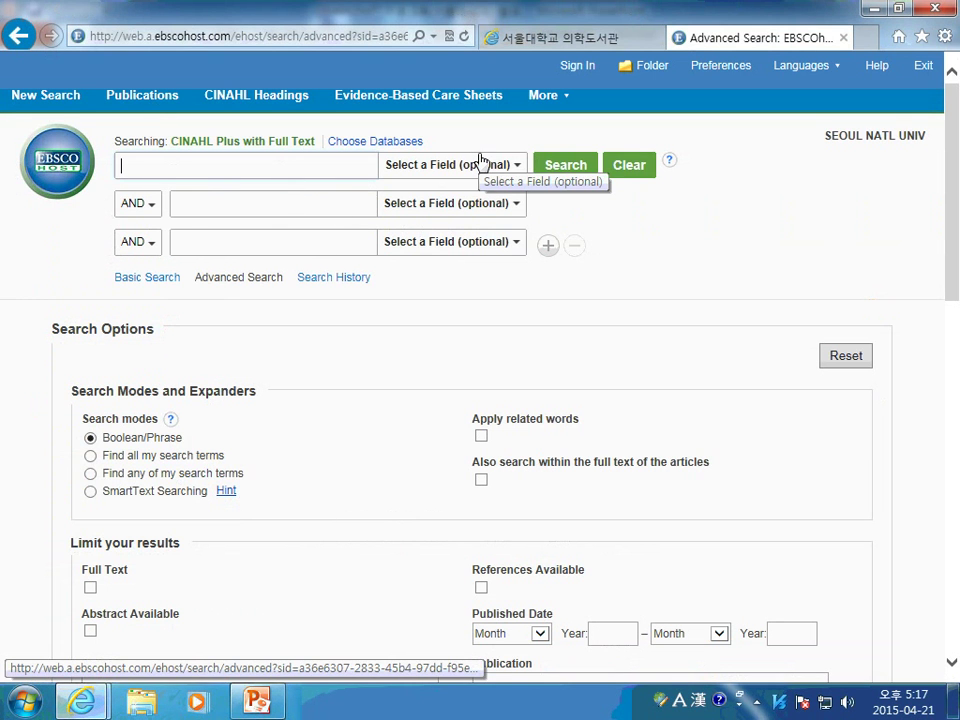
{"action": "type", "text": "gestatio"}
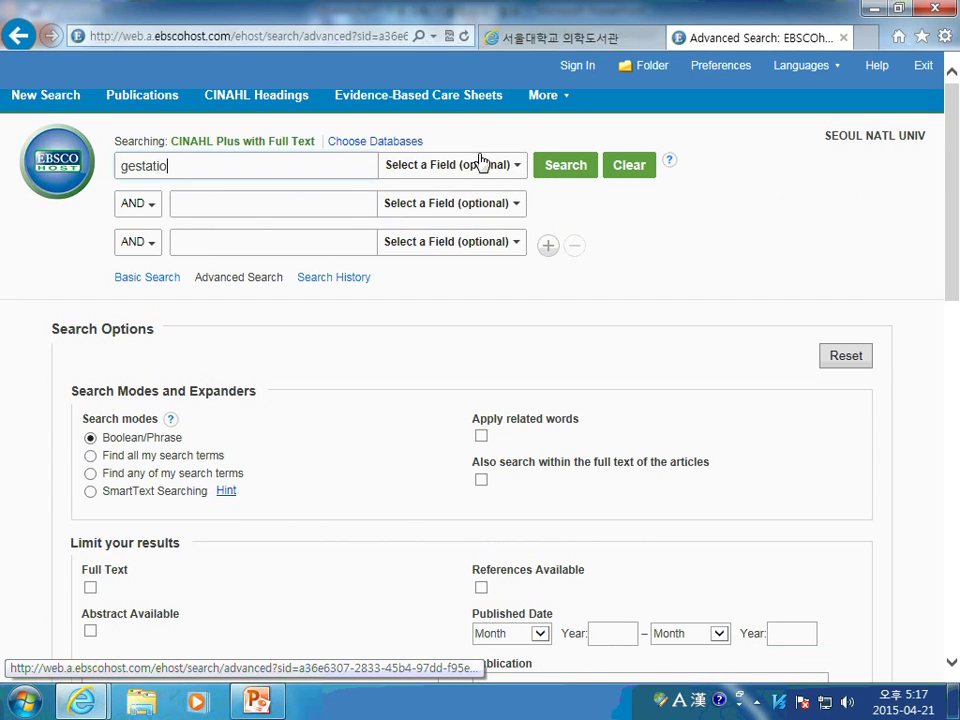
{"action": "type", "text": "nal mellitus"}
{"action": "key", "text": "Left"}
{"action": "key", "text": "Left"}
{"action": "key", "text": "Left"}
{"action": "key", "text": "Left"}
{"action": "key", "text": "Left"}
{"action": "key", "text": "Left"}
{"action": "key", "text": "Left"}
{"action": "key", "text": "Left"}
{"action": "type", "text": "diabete"}
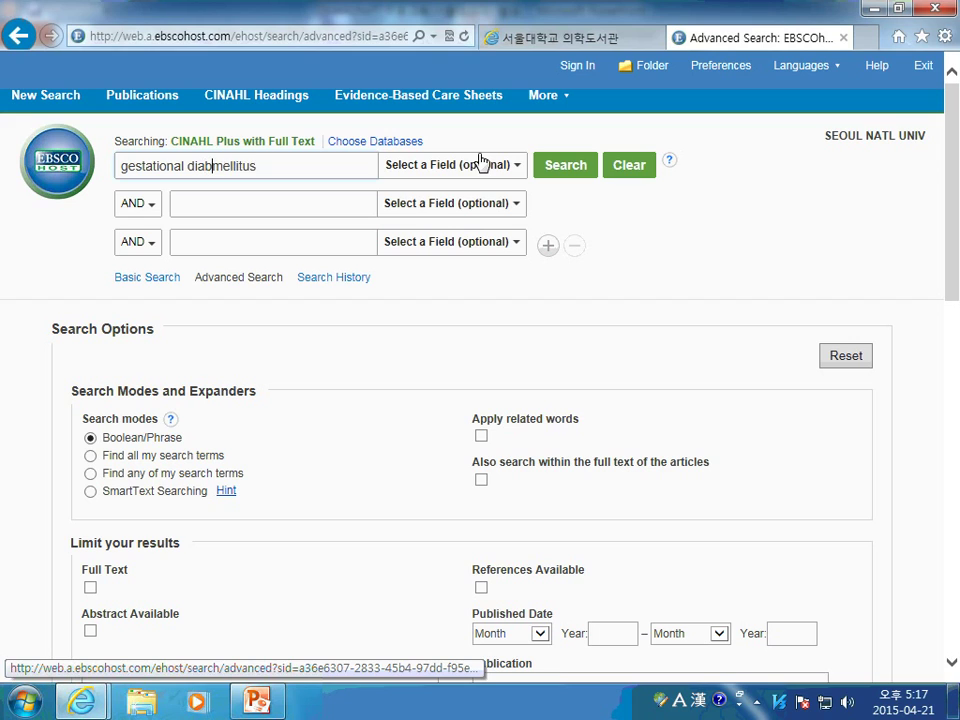
{"action": "type", "text": "s"}
{"action": "left_click", "coordinate": [332, 165]}
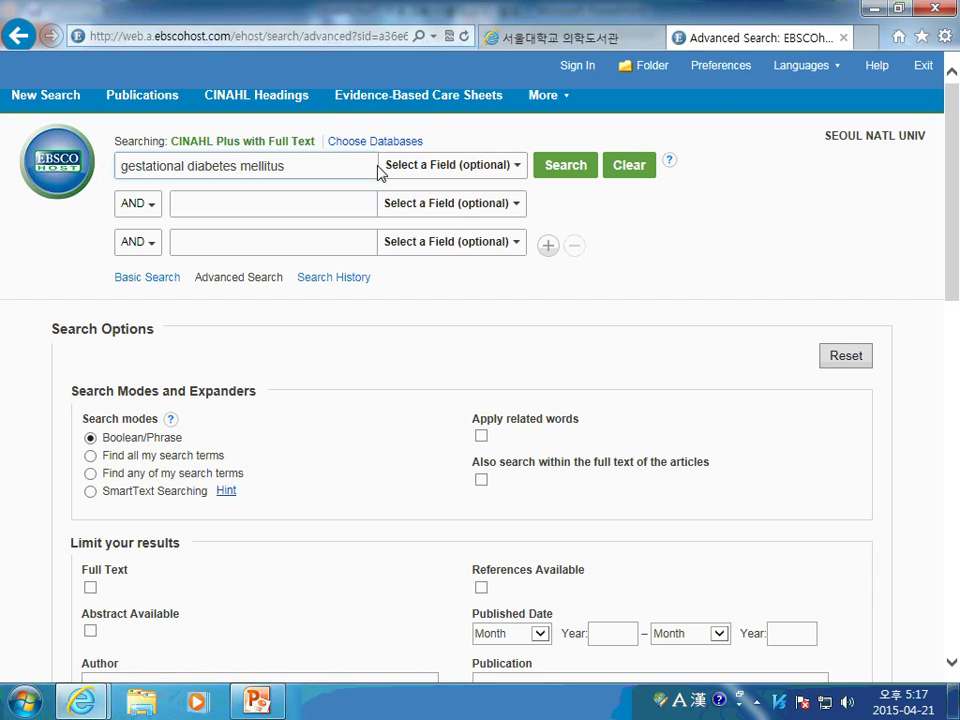
{"action": "type", "text": "GDM insulin"}
{"action": "left_click", "coordinate": [286, 170]}
{"action": "type", "text": "OR"}
{"action": "type", "text": "AND"}
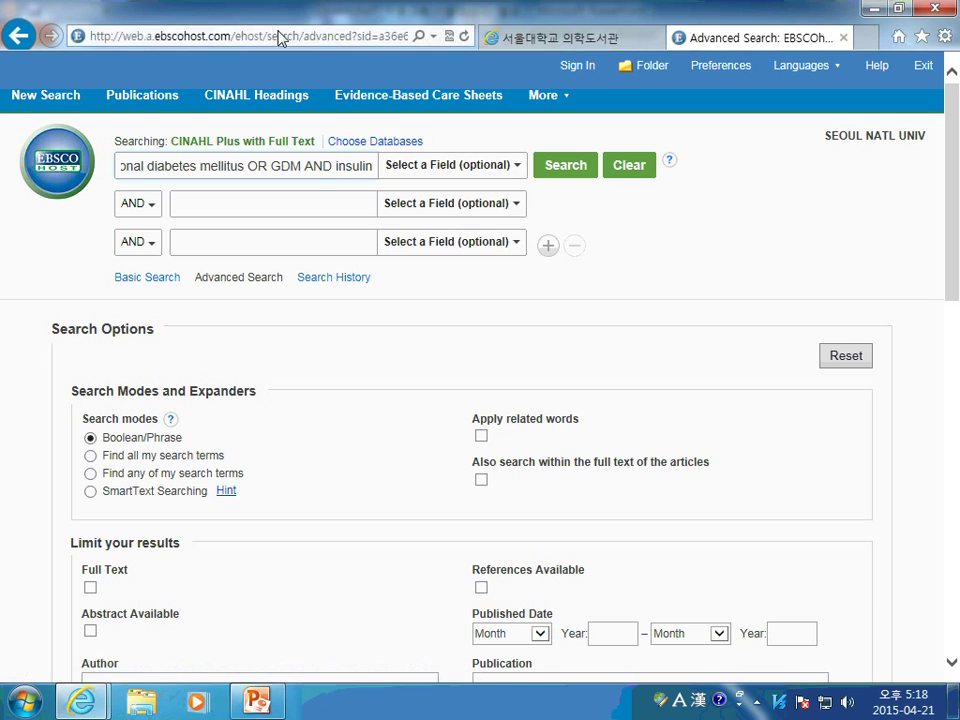
Wrap 'gestational diabetes mellitus OR GDM' in parentheses in the first search box
{"action": "left_click", "coordinate": [336, 165]}
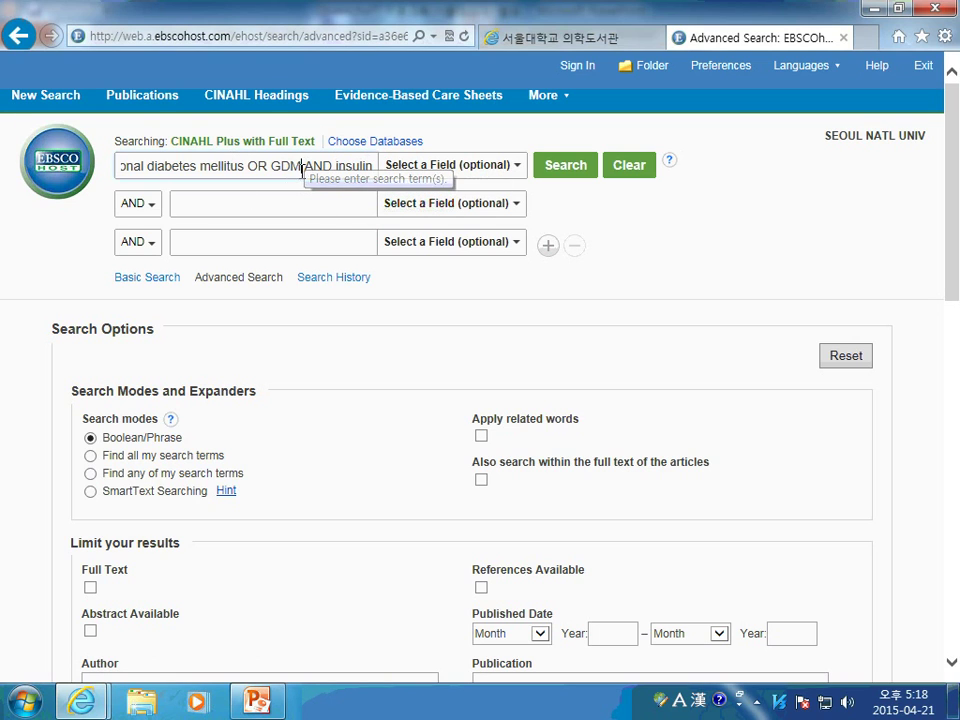
{"action": "type", "text": ")"}
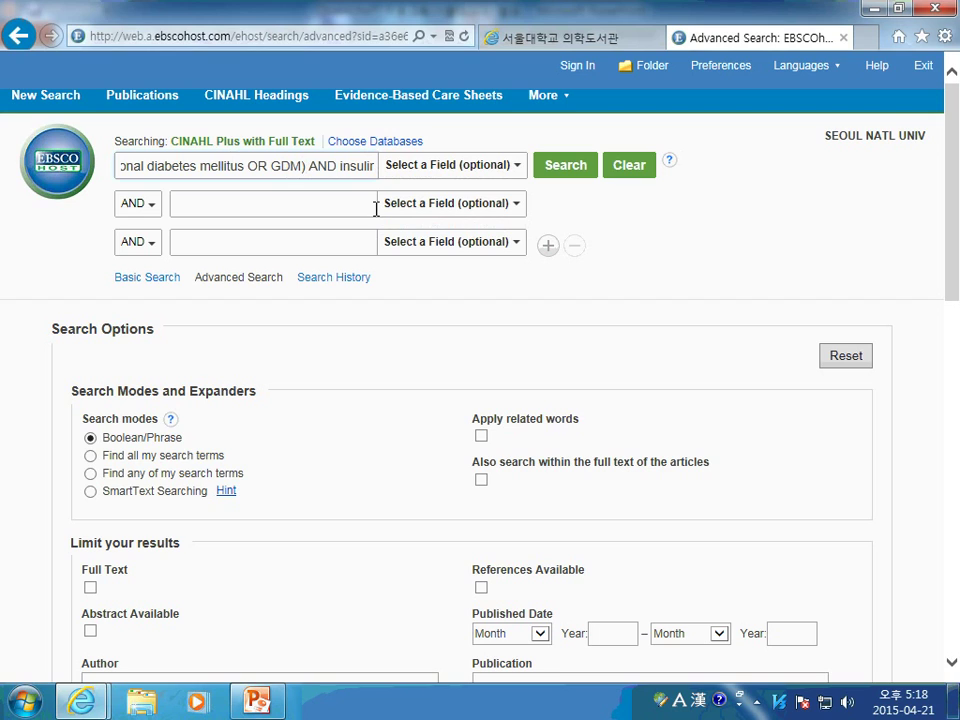
{"action": "key", "text": "Left"}
{"action": "key", "text": "Left"}
{"action": "key", "text": "Left"}
{"action": "key", "text": "Left"}
{"action": "key", "text": "Left"}
{"action": "key", "text": "Left"}
{"action": "key", "text": "Left"}
{"action": "key", "text": "Left"}
{"action": "key", "text": "Left"}
{"action": "key", "text": "Left"}
{"action": "key", "text": "Left"}
{"action": "key", "text": "Left"}
{"action": "key", "text": "Left"}
{"action": "key", "text": "Left"}
{"action": "key", "text": "Left"}
{"action": "key", "text": "Left"}
{"action": "key", "text": "Left"}
{"action": "key", "text": "Left"}
{"action": "key", "text": "Left"}
{"action": "key", "text": "Left"}
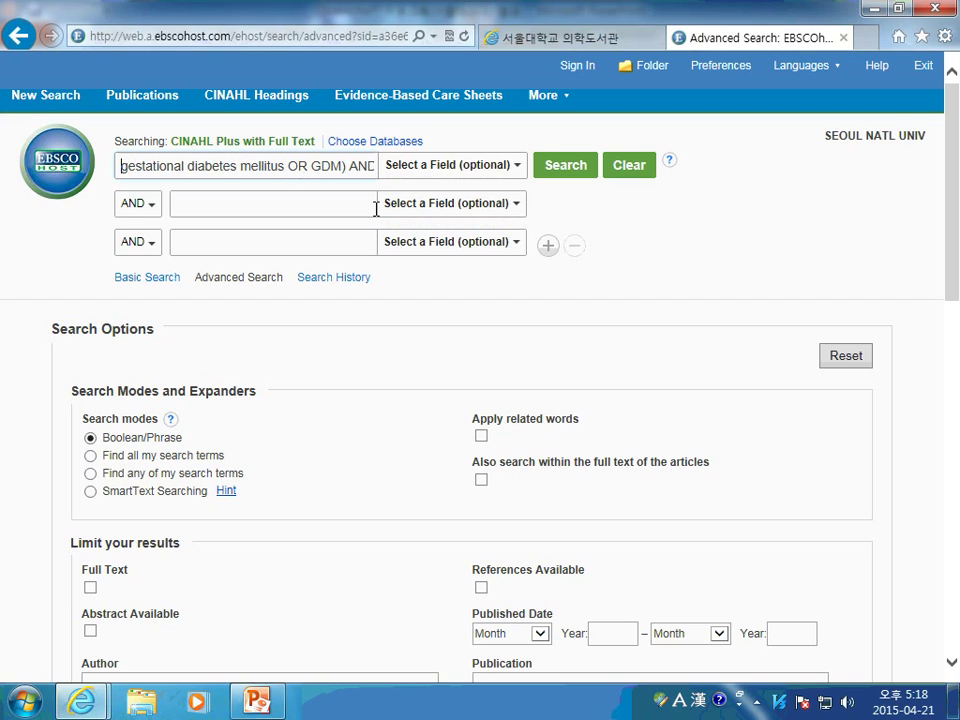
{"action": "type", "text": "("}
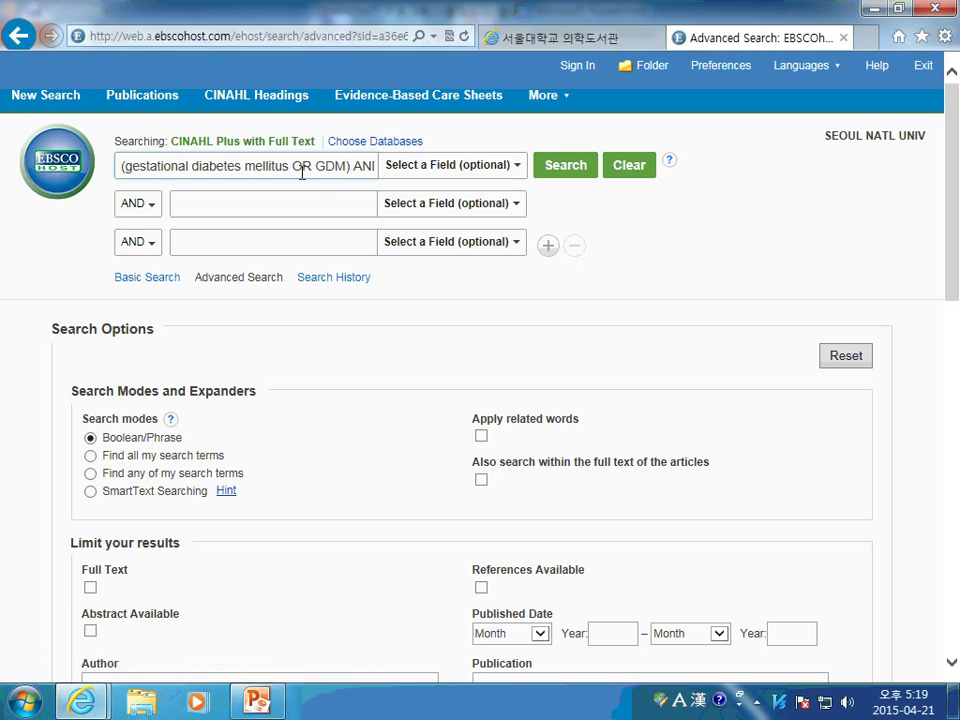
Try quotation marks around the phrase, then remove them again
{"action": "type", "text": "\""}
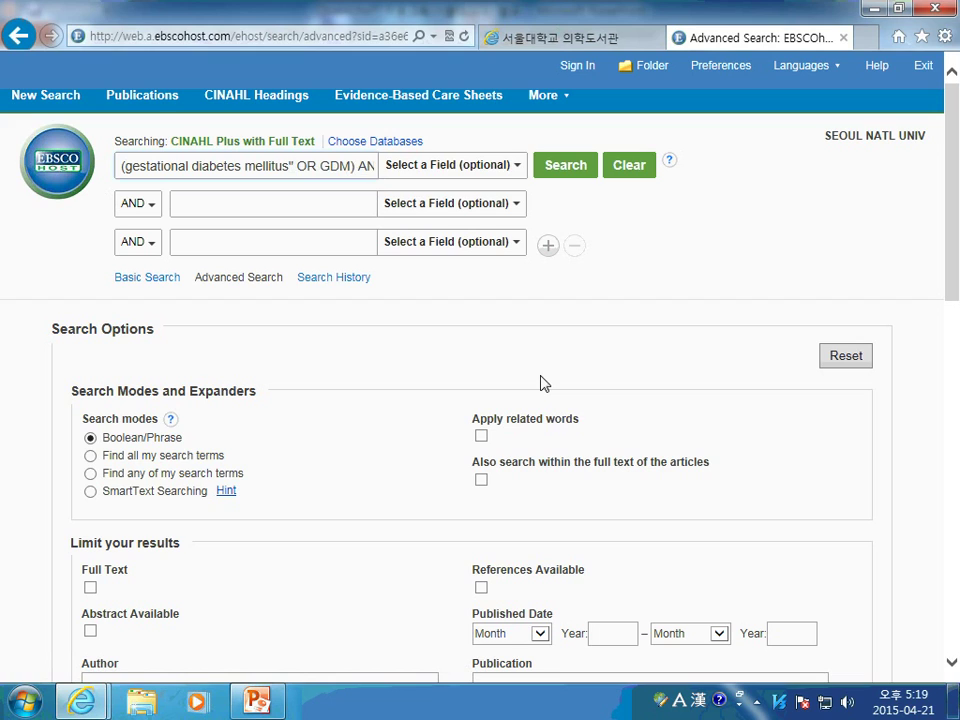
{"action": "key", "text": "Left"}
{"action": "key", "text": "Left"}
{"action": "key", "text": "Left"}
{"action": "key", "text": "Left"}
{"action": "key", "text": "Left"}
{"action": "key", "text": "Left"}
{"action": "key", "text": "Left"}
{"action": "key", "text": "Left"}
{"action": "key", "text": "Left"}
{"action": "key", "text": "Left"}
{"action": "key", "text": "Left"}
{"action": "key", "text": "Left"}
{"action": "key", "text": "Left"}
{"action": "key", "text": "Left"}
{"action": "key", "text": "Left"}
{"action": "key", "text": "Left"}
{"action": "key", "text": "Left"}
{"action": "key", "text": "Left"}
{"action": "key", "text": "Left"}
{"action": "key", "text": "Left"}
{"action": "key", "text": "Left"}
{"action": "key", "text": "Left"}
{"action": "key", "text": "Left"}
{"action": "key", "text": "Left"}
{"action": "type", "text": "\""}
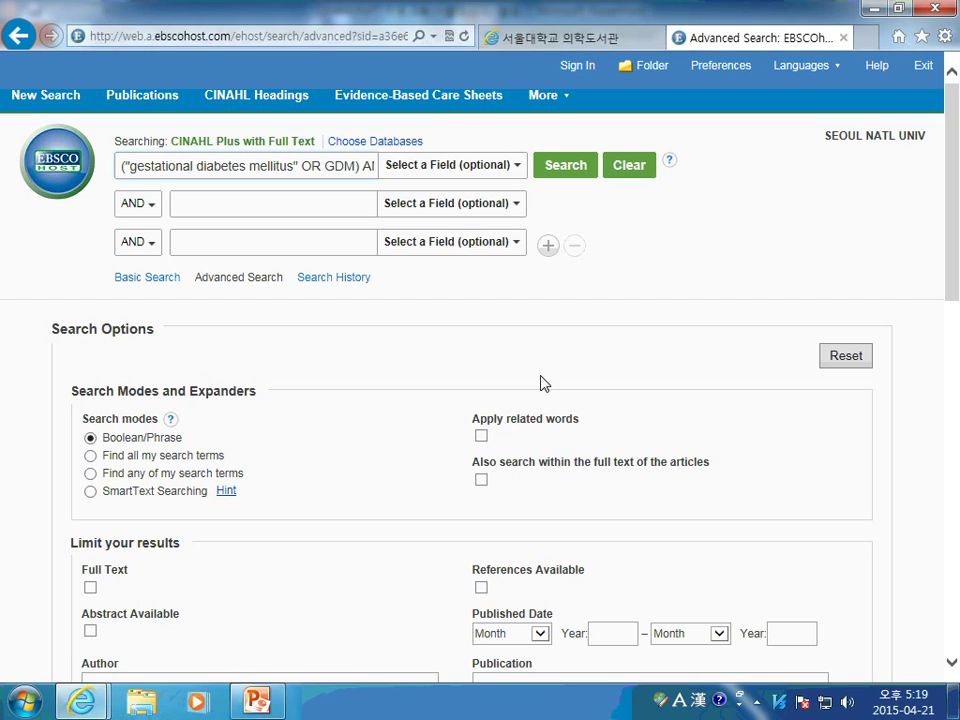
{"action": "left_click", "coordinate": [298, 165]}
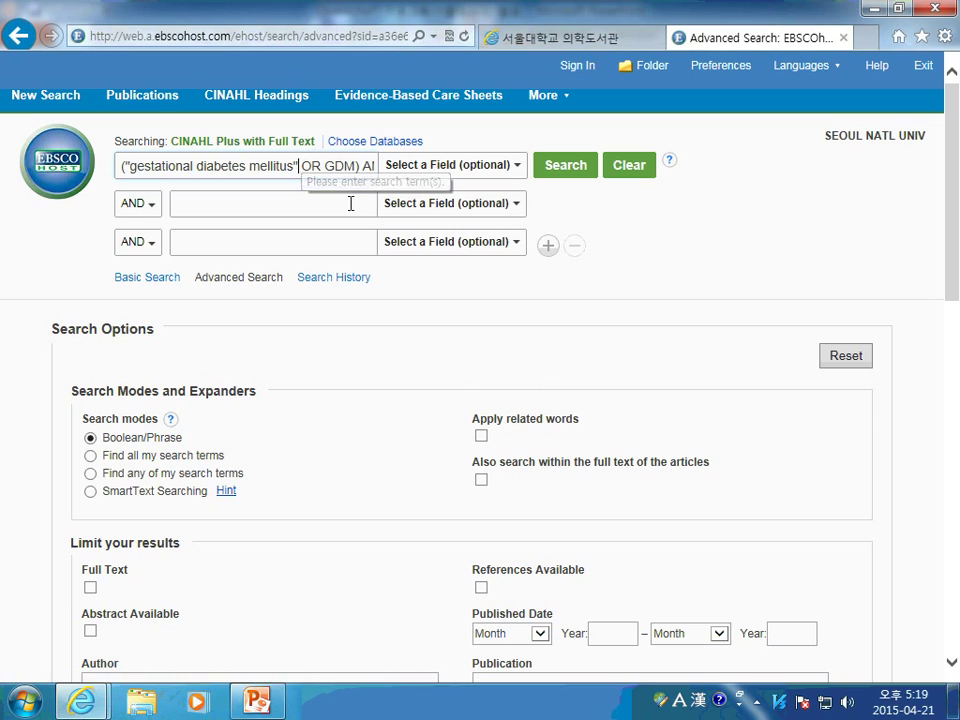
{"action": "key", "text": "BackSpace"}
{"action": "key", "text": "Left"}
{"action": "key", "text": "Left"}
{"action": "key", "text": "Left"}
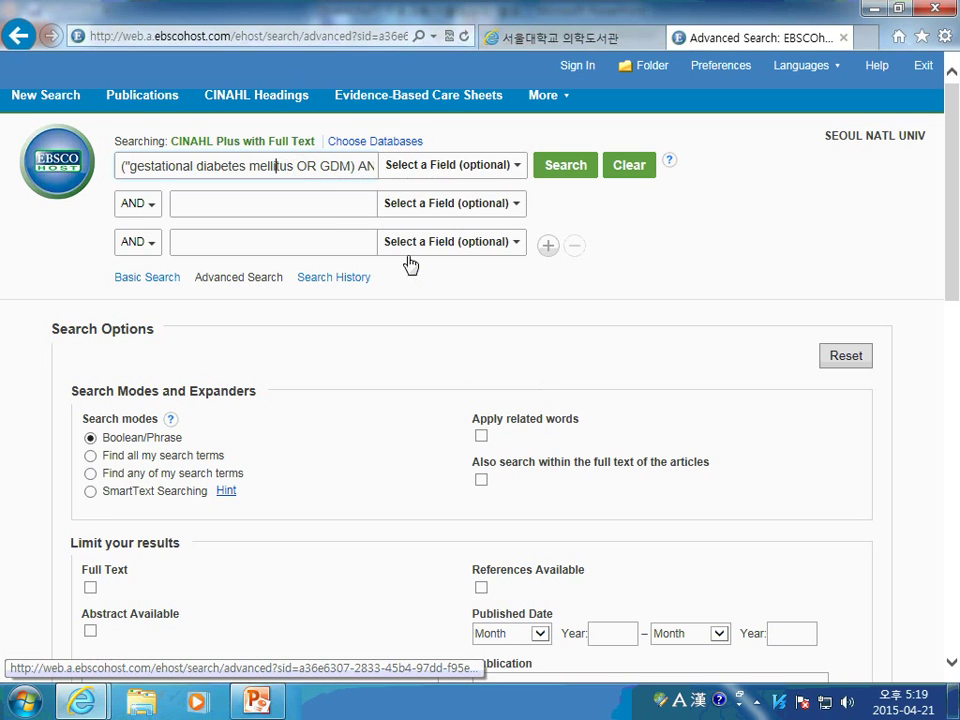
{"action": "key", "text": "Left"}
{"action": "key", "text": "Left"}
{"action": "key", "text": "Left"}
{"action": "key", "text": "Left"}
{"action": "key", "text": "Left"}
{"action": "key", "text": "Left"}
{"action": "key", "text": "Left"}
{"action": "key", "text": "Left"}
{"action": "key", "text": "Left"}
{"action": "key", "text": "Left"}
{"action": "key", "text": "Left"}
{"action": "key", "text": "Left"}
{"action": "key", "text": "Left"}
{"action": "key", "text": "Left"}
{"action": "key", "text": "Left"}
{"action": "key", "text": "Left"}
{"action": "key", "text": "Left"}
{"action": "key", "text": "Left"}
{"action": "key", "text": "Left"}
{"action": "key", "text": "Left"}
{"action": "key", "text": "BackSpace"}
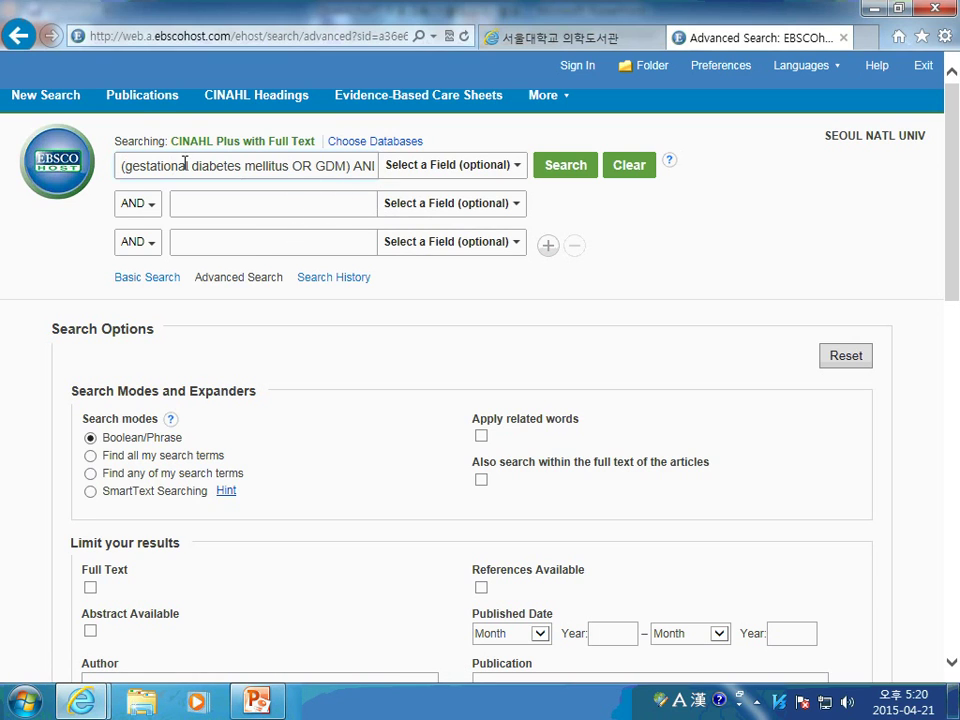
Add two search rows and replace the first row with 'gestational diabetes mellitus'
{"action": "left_click", "coordinate": [548, 246]}
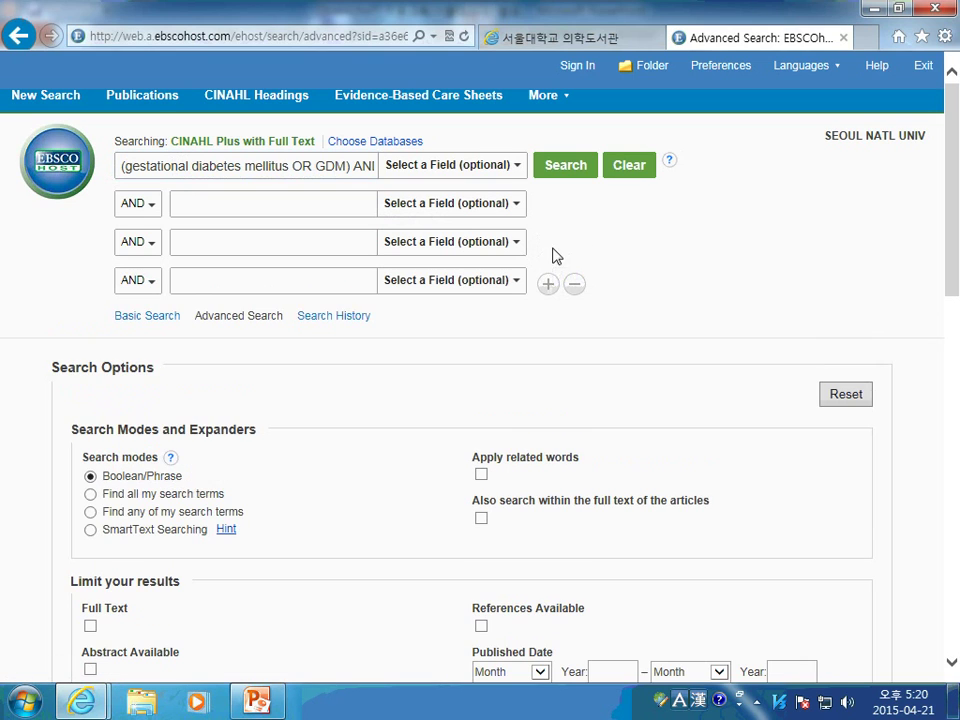
{"action": "left_click", "coordinate": [549, 283]}
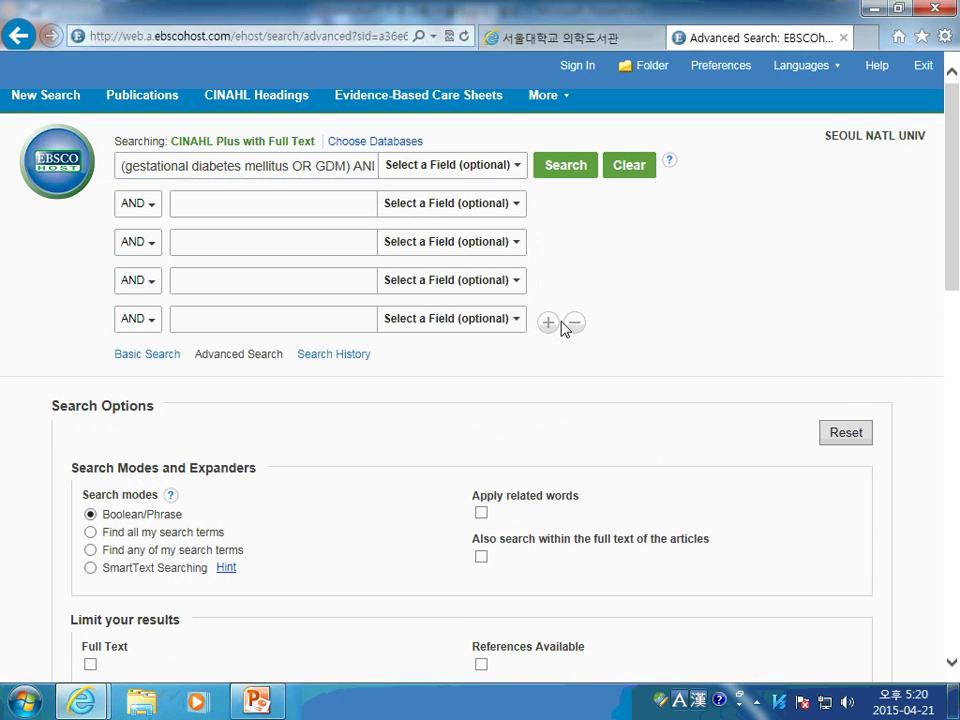
{"action": "left_click_drag", "start_coordinate": [122, 165], "coordinate": [784, 191]}
{"action": "type", "text": "("}
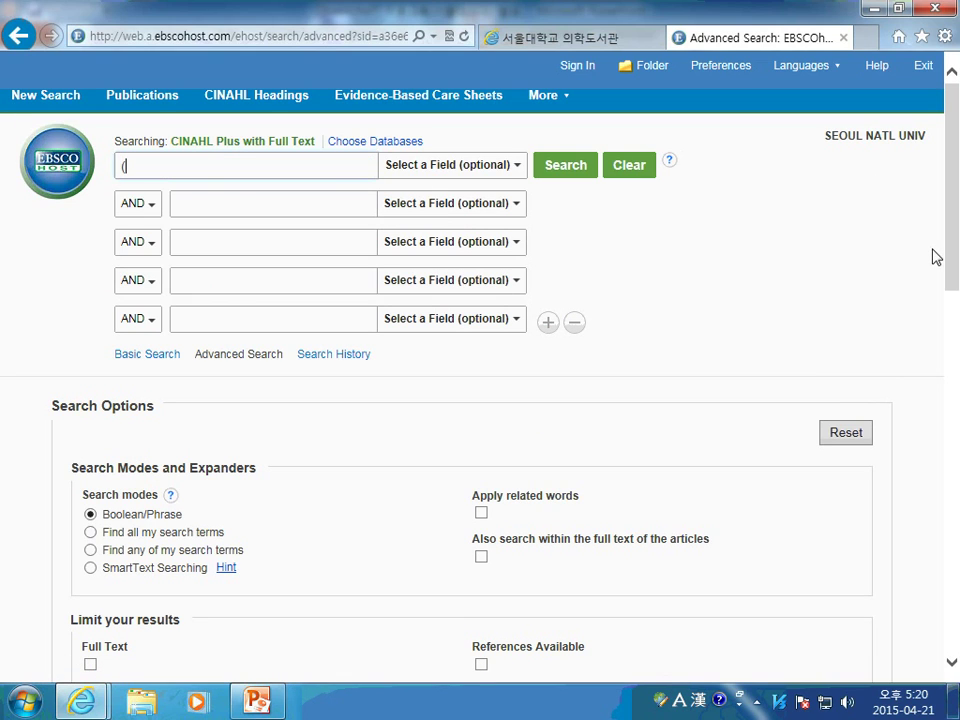
{"action": "key", "text": "BackSpace"}
{"action": "type", "text": "gestational m"}
{"action": "key", "text": "BackSpace"}
{"action": "type", "text": "\\diabetes"}
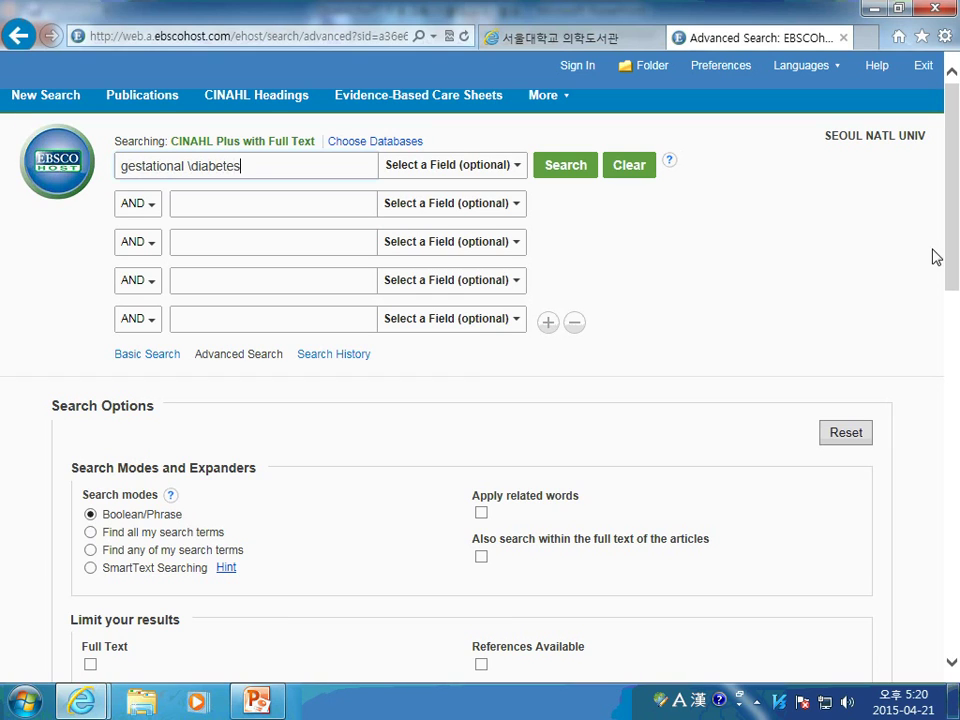
{"action": "key", "text": "BackSpace"}
{"action": "key", "text": "BackSpace"}
{"action": "key", "text": "BackSpace"}
{"action": "key", "text": "BackSpace"}
{"action": "key", "text": "BackSpace"}
{"action": "key", "text": "BackSpace"}
{"action": "key", "text": "BackSpace"}
{"action": "key", "text": "BackSpace"}
{"action": "key", "text": "BackSpace"}
{"action": "type", "text": "diabetes mellitus"}
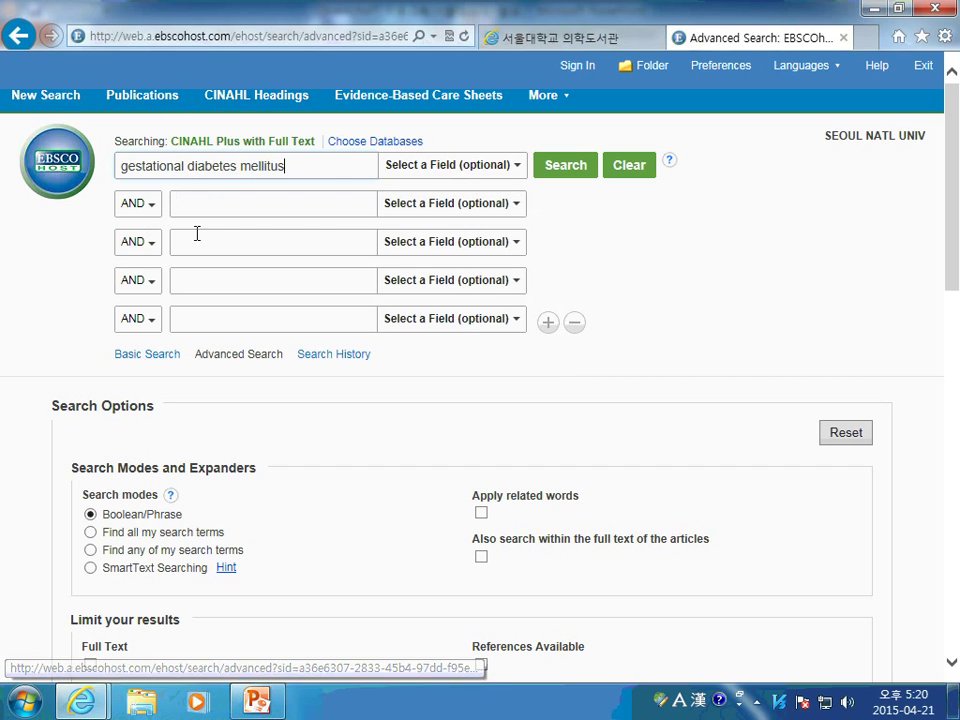
Enter 'GDM' in the second row and 'insulin' in the third row
{"action": "left_click", "coordinate": [240, 196]}
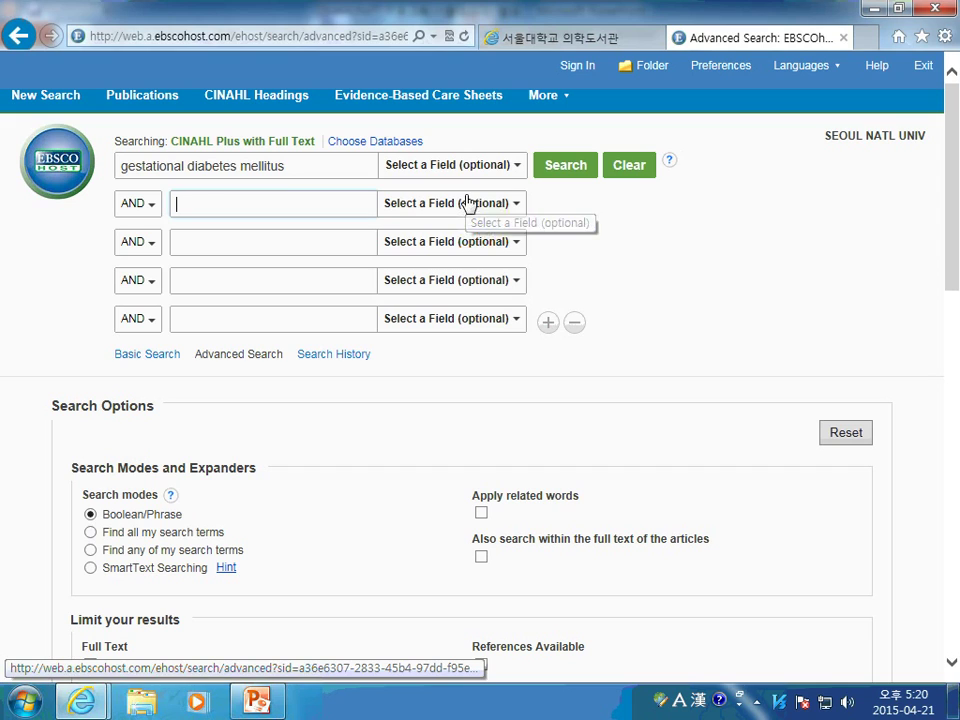
{"action": "type", "text": "GDM"}
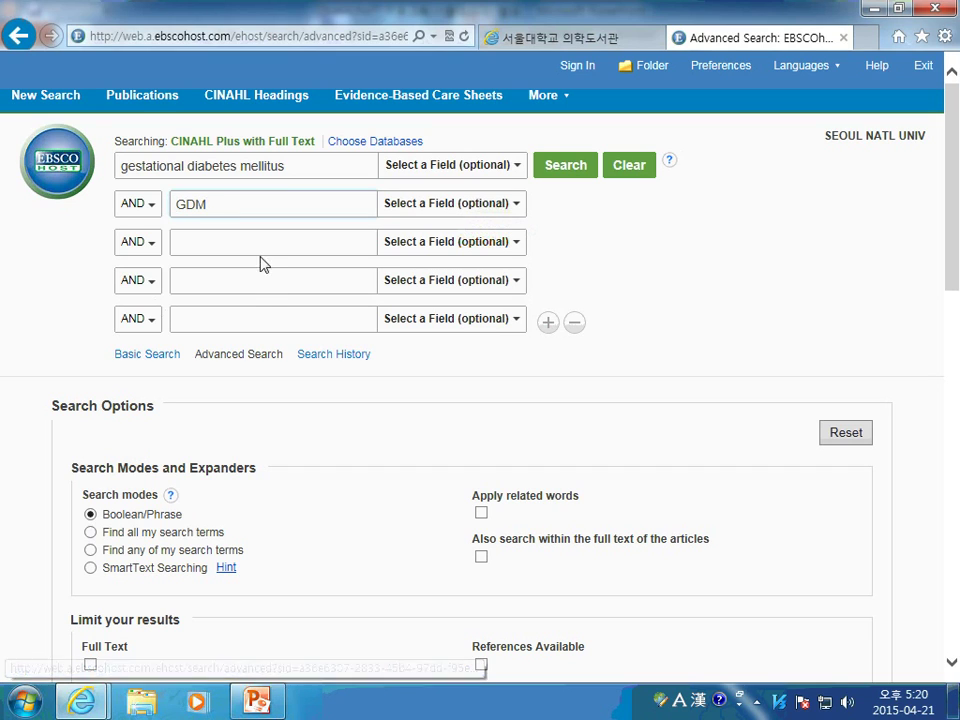
{"action": "left_click", "coordinate": [199, 240]}
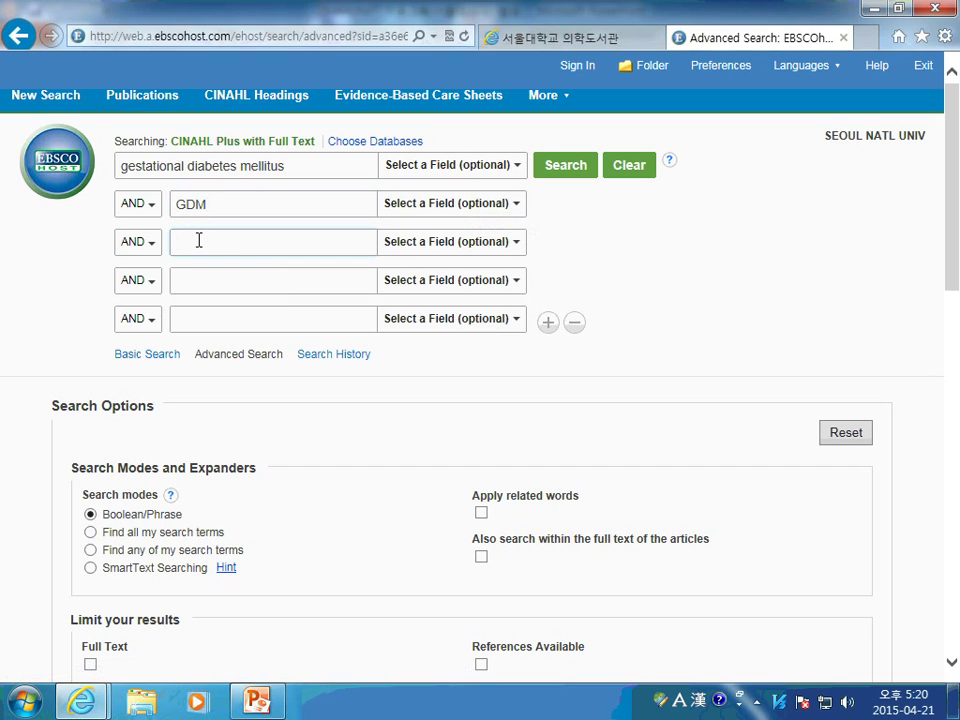
{"action": "type", "text": "insulinm"}
{"action": "key", "text": "BackSpace"}
Set the GDM row operator to OR and keep AND for the insulin row
{"action": "left_click", "coordinate": [160, 205]}
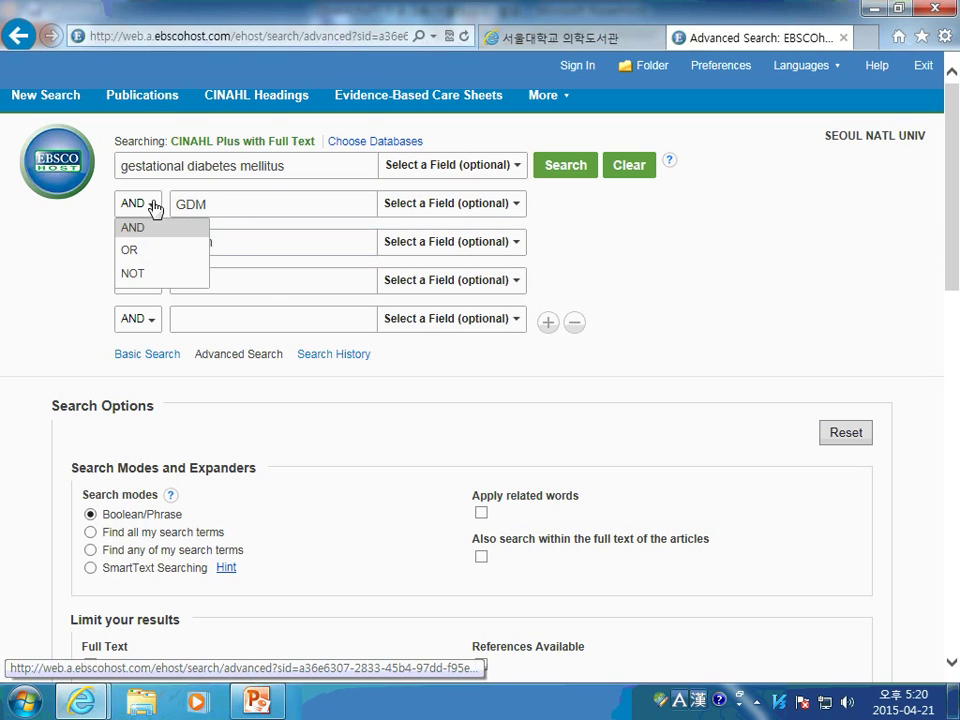
{"action": "left_click", "coordinate": [135, 251]}
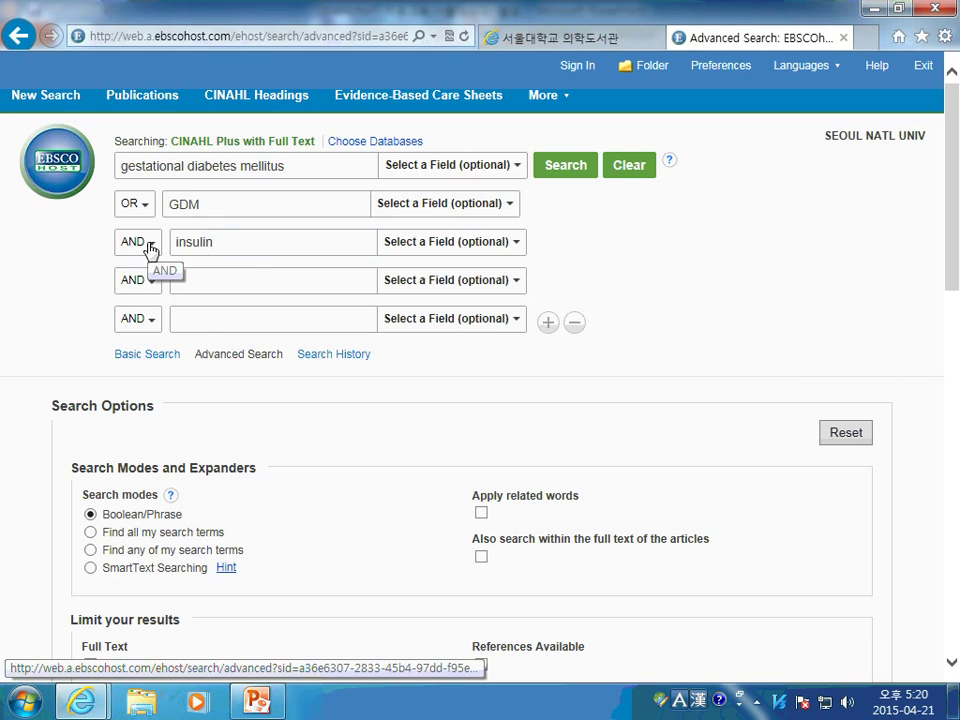
{"action": "left_click", "coordinate": [150, 250]}
{"action": "left_click", "coordinate": [150, 270]}
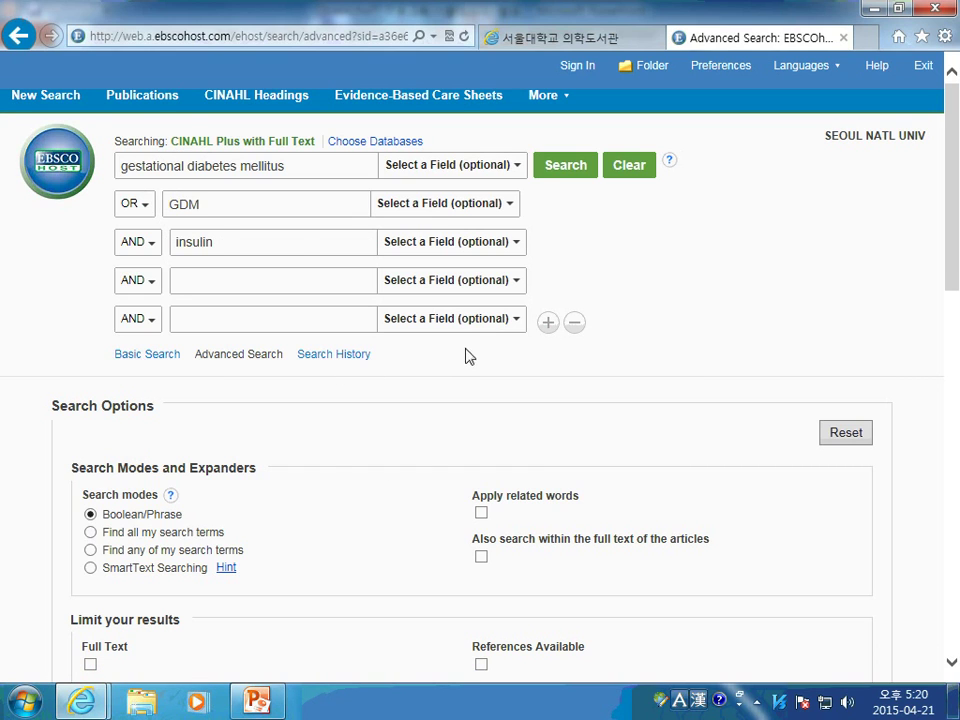
Limit the search to full-text articles, leaving the publication date unchanged
{"action": "scroll", "coordinate": [450, 365], "scroll_direction": "down", "scroll_amount": 2}
{"action": "scroll", "coordinate": [380, 300], "scroll_direction": "up", "scroll_amount": 2}
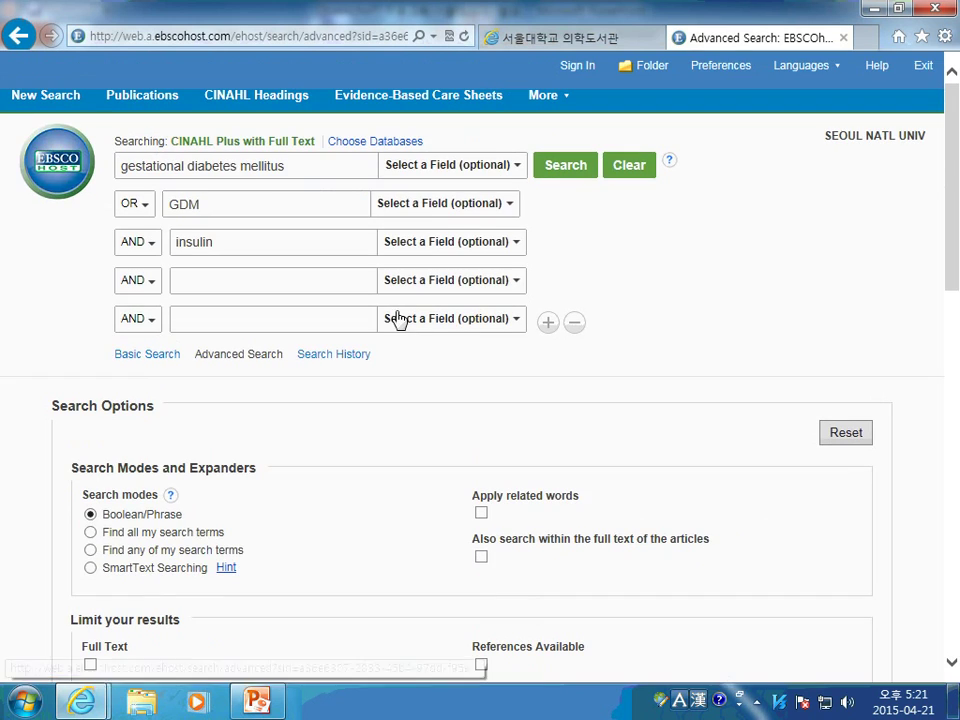
{"action": "scroll", "coordinate": [300, 400], "scroll_direction": "down", "scroll_amount": 1}
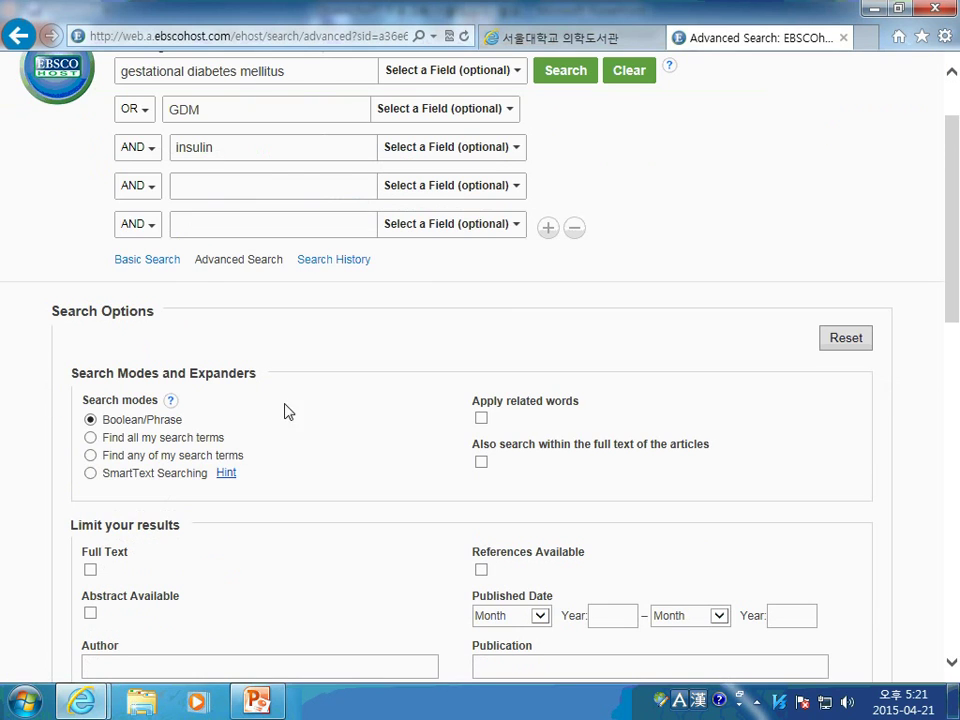
{"action": "scroll", "coordinate": [313, 399], "scroll_direction": "down", "scroll_amount": 1}
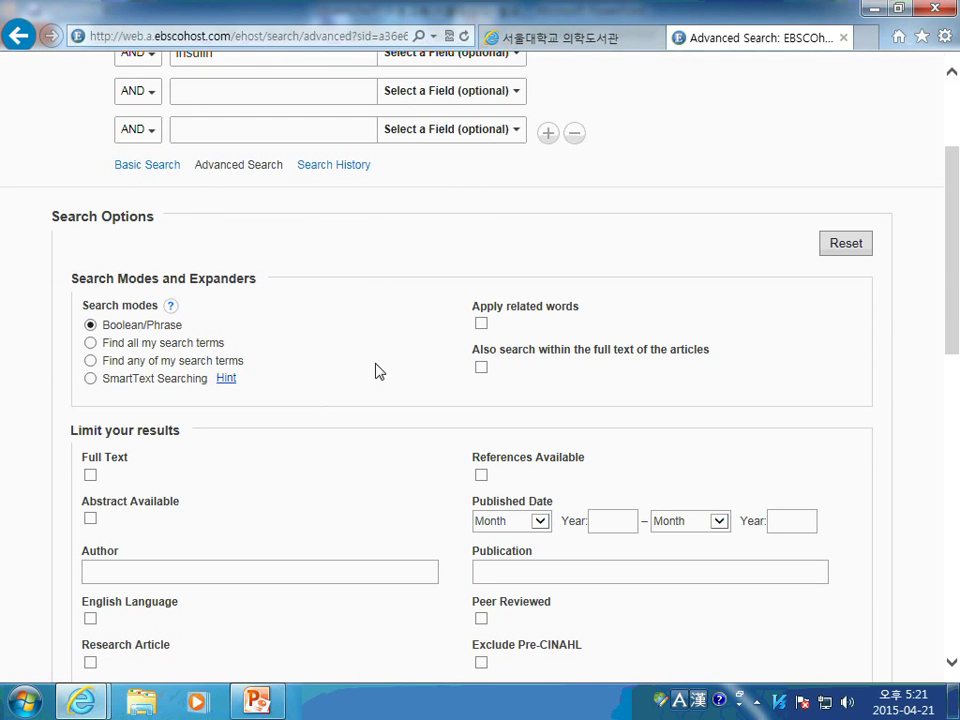
{"action": "scroll", "coordinate": [380, 371], "scroll_direction": "down", "scroll_amount": 1}
{"action": "left_click", "coordinate": [89, 381]}
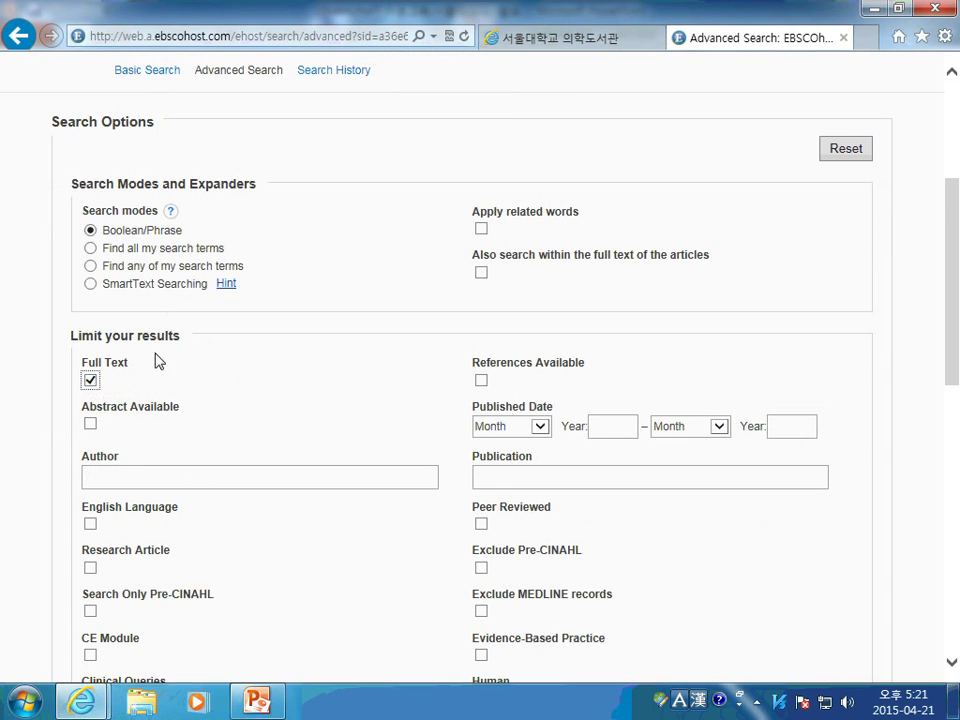
{"action": "scroll", "coordinate": [740, 424], "scroll_direction": "down", "scroll_amount": 1}
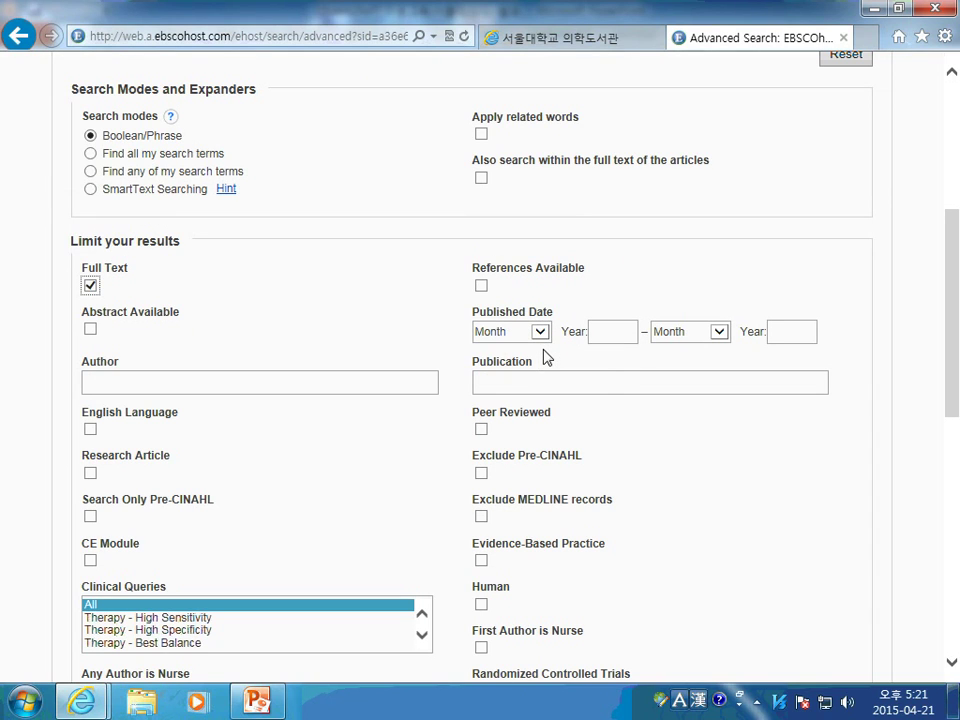
{"action": "left_click", "coordinate": [538, 336]}
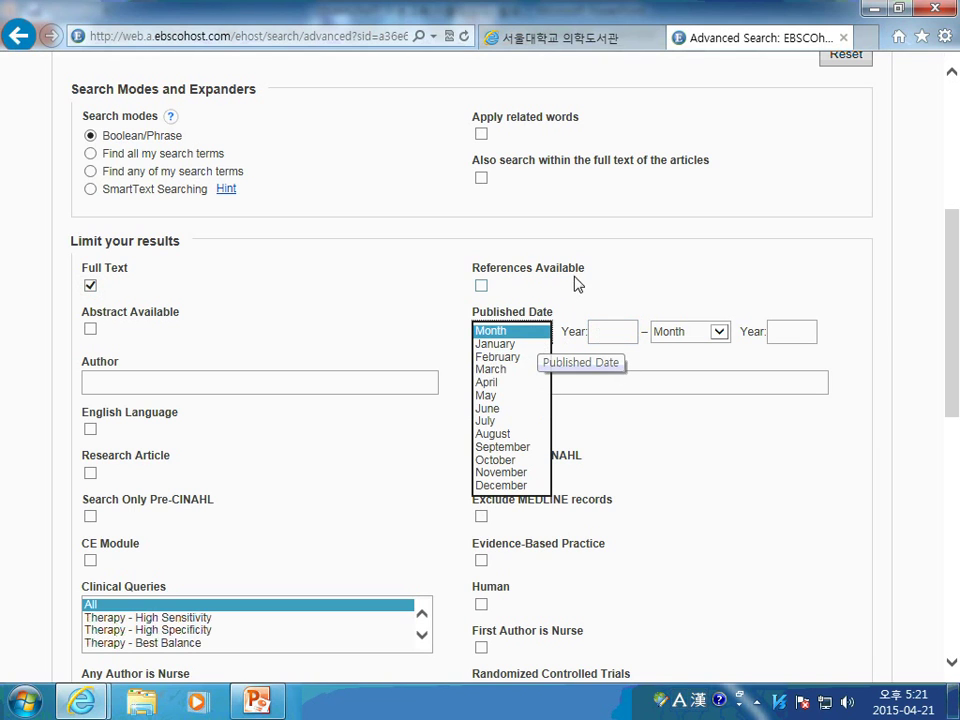
{"action": "left_click", "coordinate": [615, 309]}
Turn on the Image Quick View limiter with no image-type restriction
{"action": "scroll", "coordinate": [418, 408], "scroll_direction": "down", "scroll_amount": 1}
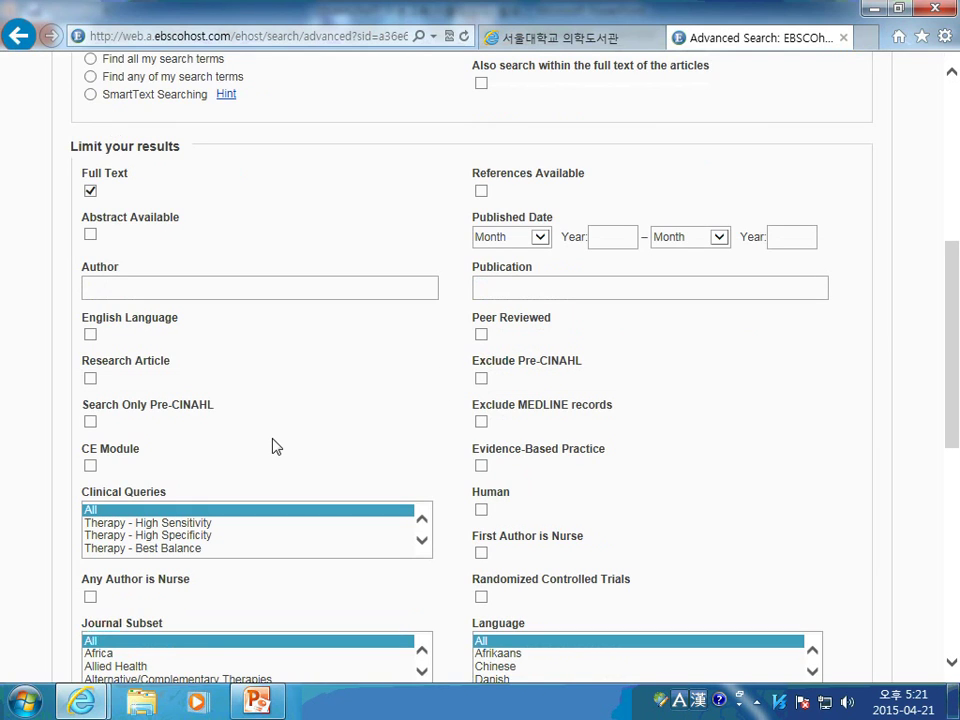
{"action": "scroll", "coordinate": [250, 458], "scroll_direction": "down", "scroll_amount": 1}
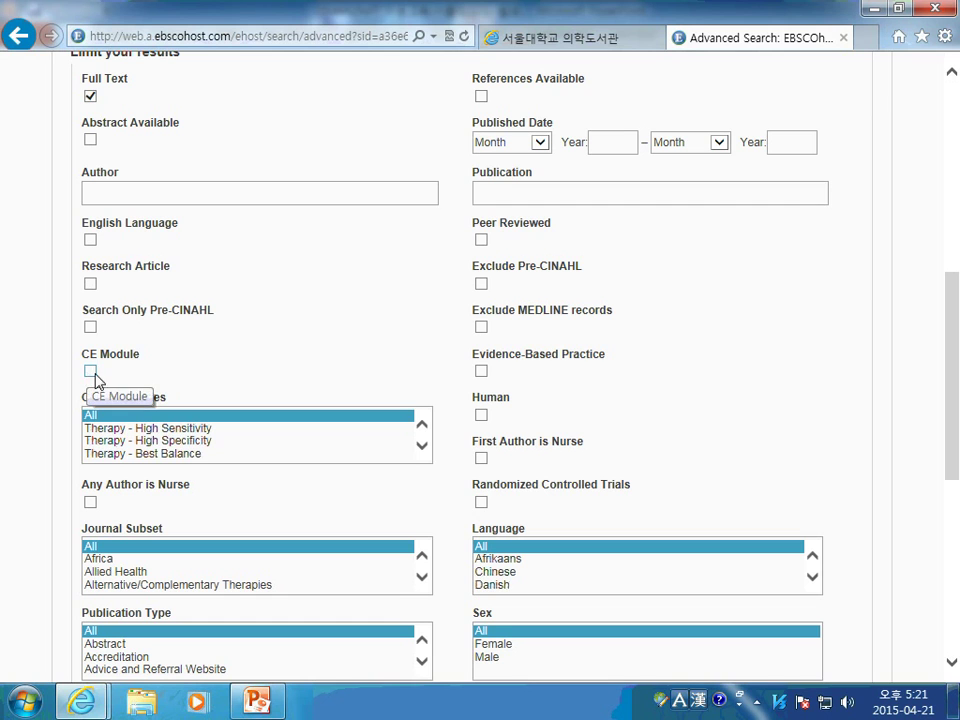
{"action": "scroll", "coordinate": [790, 419], "scroll_direction": "down", "scroll_amount": 1}
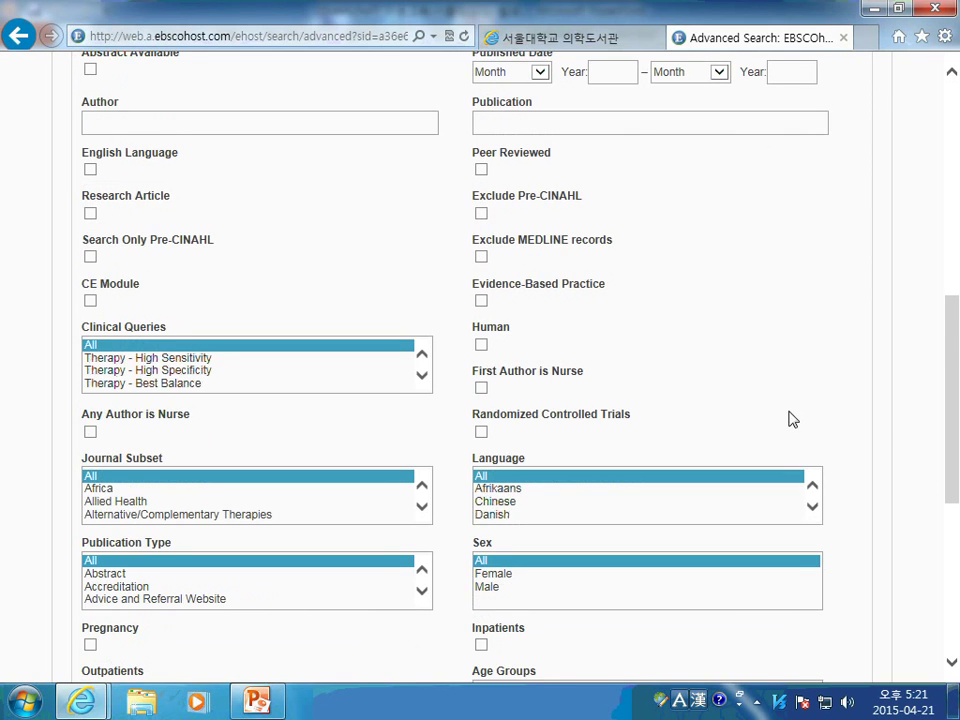
{"action": "scroll", "coordinate": [790, 419], "scroll_direction": "down", "scroll_amount": 4}
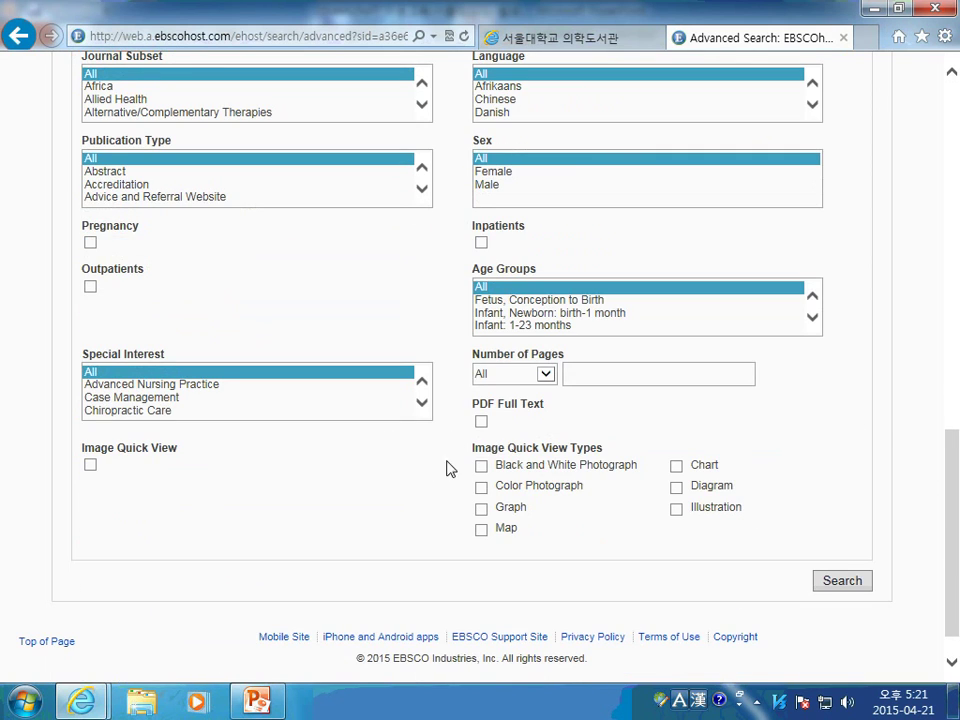
{"action": "left_click", "coordinate": [481, 465]}
{"action": "left_click", "coordinate": [481, 466]}
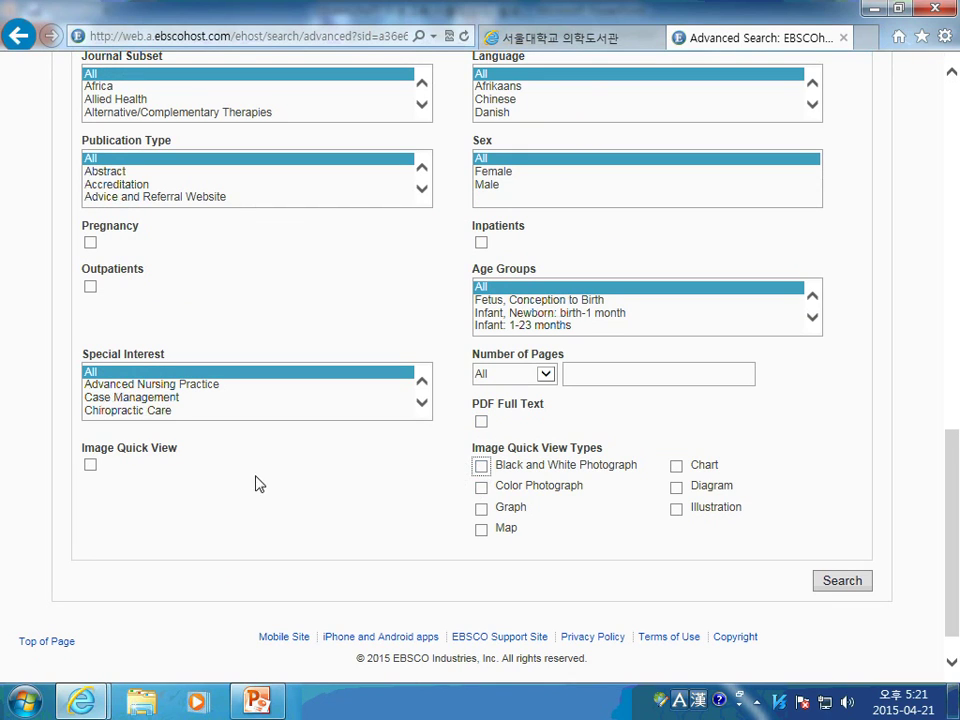
{"action": "left_click", "coordinate": [90, 466]}
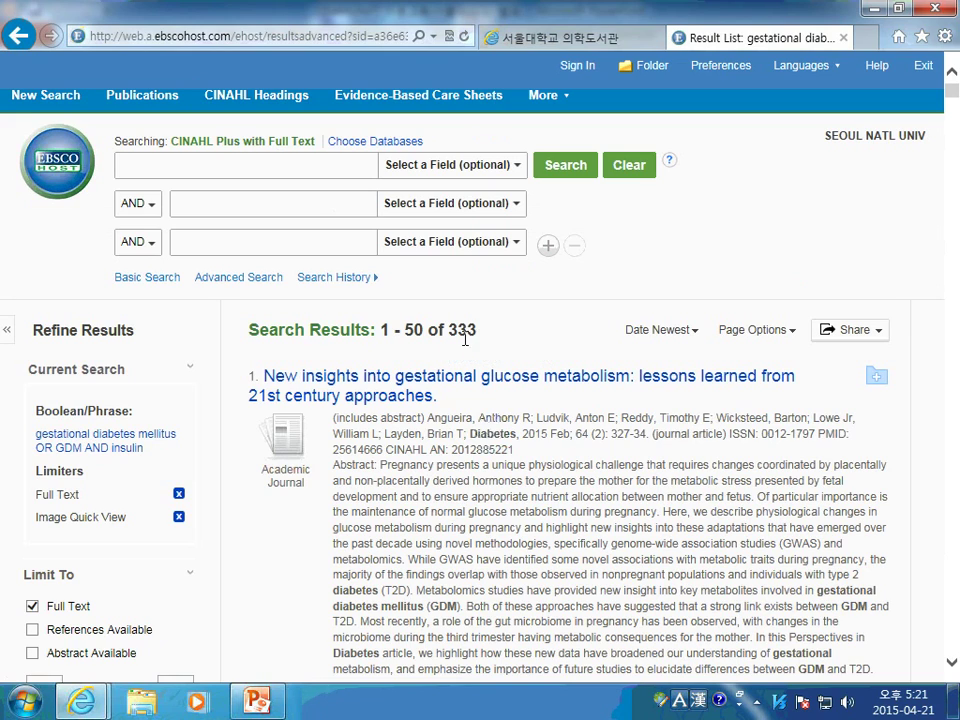
Scroll through the 333 gestational diabetes results
{"action": "scroll", "coordinate": [208, 377], "scroll_direction": "down", "scroll_amount": 2}
{"action": "scroll", "coordinate": [208, 377], "scroll_direction": "up", "scroll_amount": 2}
{"action": "scroll", "coordinate": [253, 484], "scroll_direction": "down", "scroll_amount": 4}
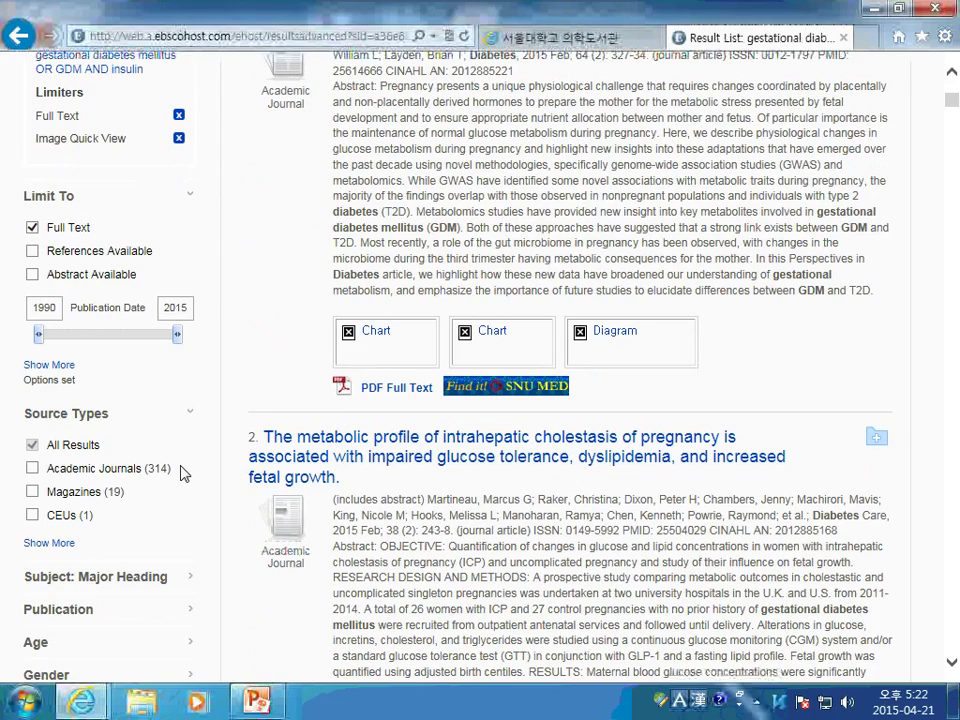
{"action": "scroll", "coordinate": [300, 375], "scroll_direction": "up", "scroll_amount": 4}
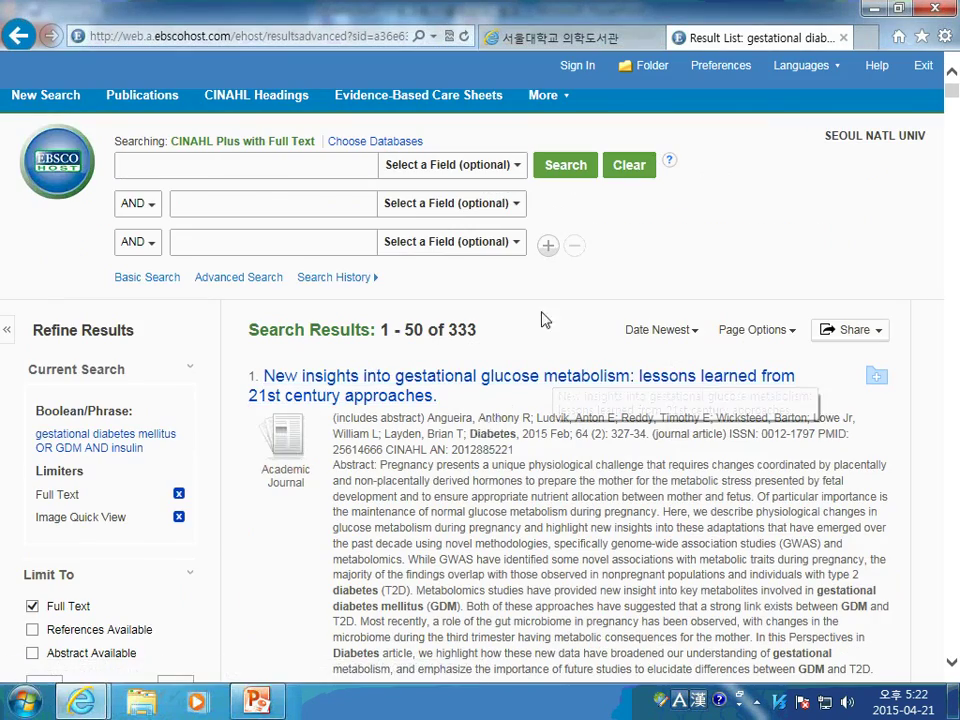
{"action": "scroll", "coordinate": [541, 319], "scroll_direction": "down", "scroll_amount": 4}
{"action": "scroll", "coordinate": [510, 325], "scroll_direction": "up", "scroll_amount": 4}
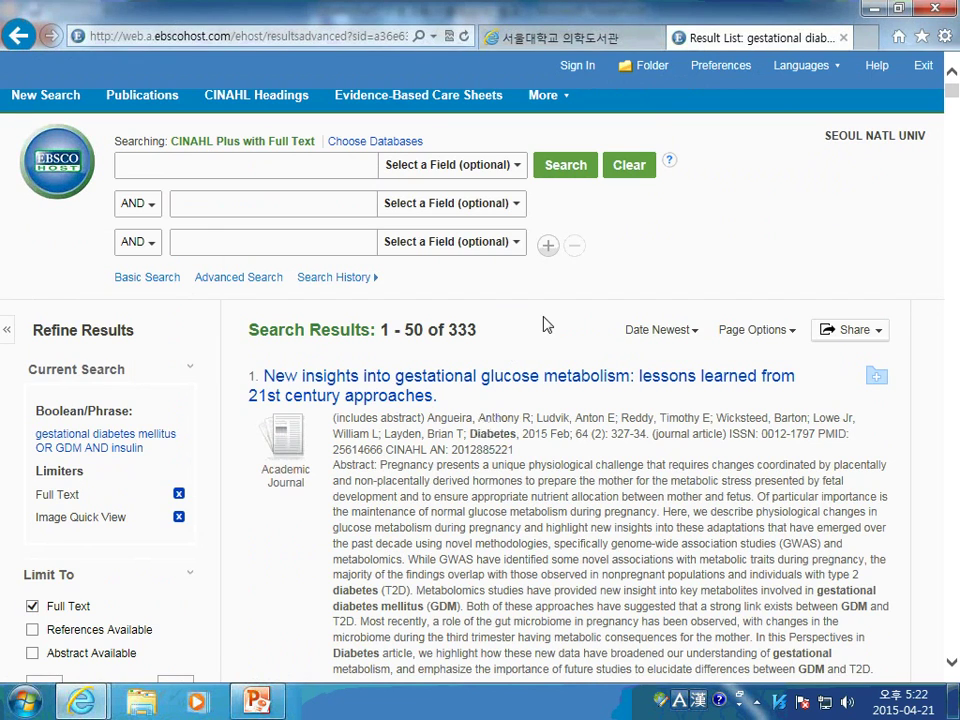
{"action": "scroll", "coordinate": [390, 339], "scroll_direction": "down", "scroll_amount": 1}
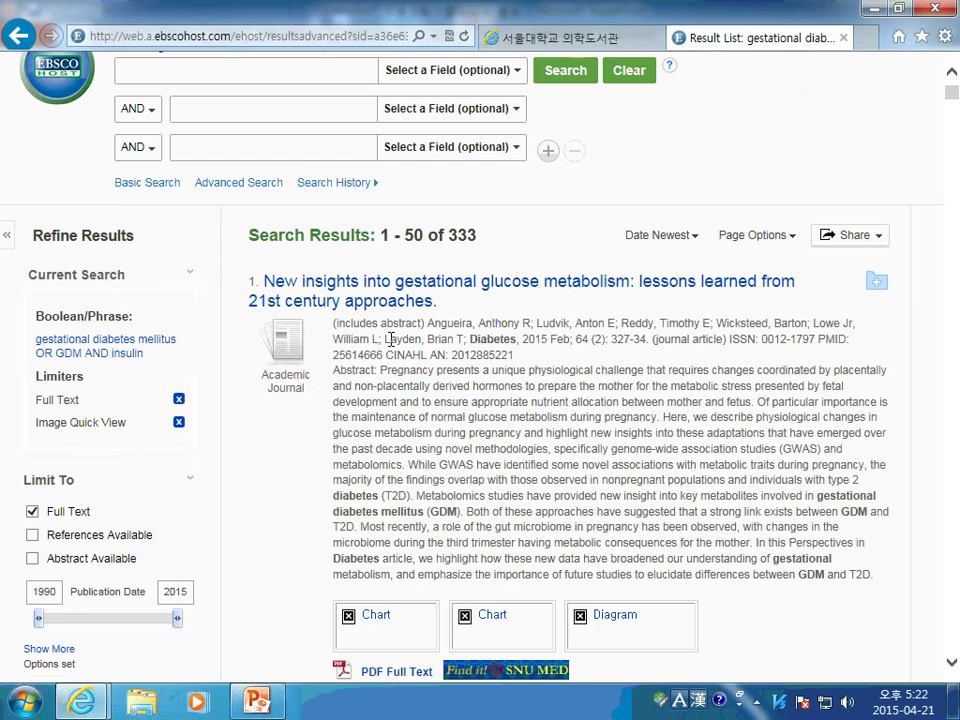
{"action": "scroll", "coordinate": [390, 339], "scroll_direction": "down", "scroll_amount": 2}
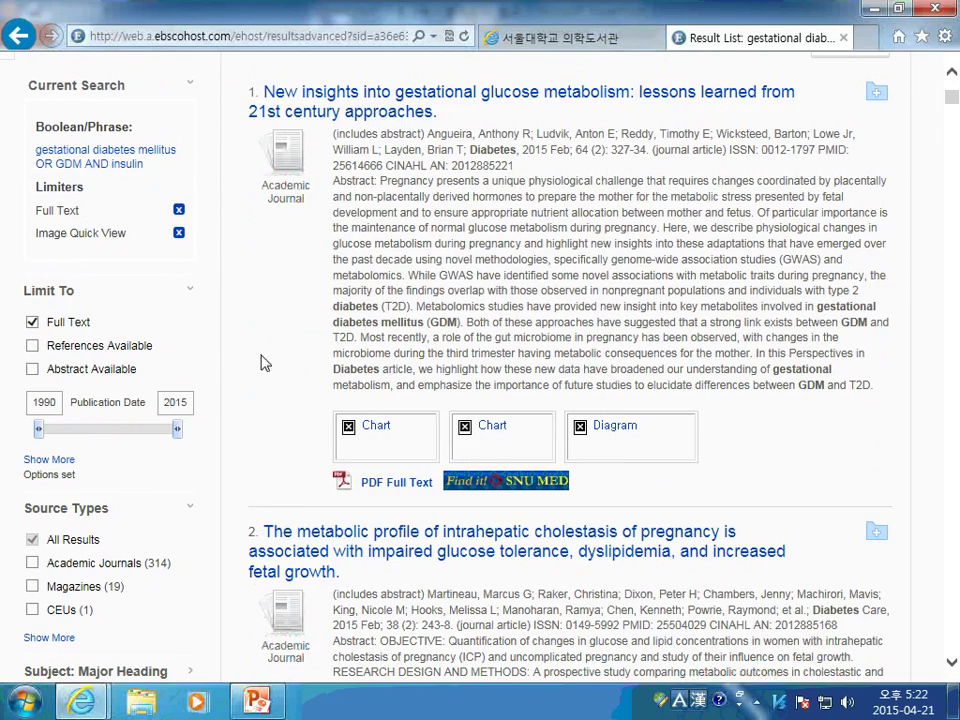
{"action": "scroll", "coordinate": [625, 340], "scroll_direction": "up", "scroll_amount": 2}
{"action": "scroll", "coordinate": [620, 345], "scroll_direction": "down", "scroll_amount": 3}
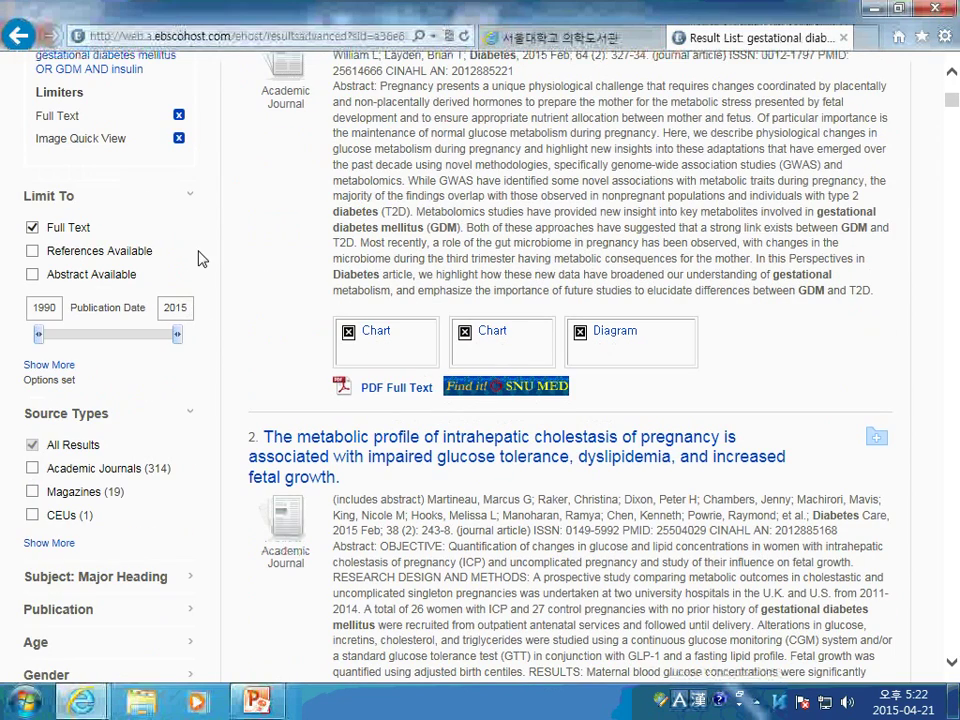
{"action": "scroll", "coordinate": [127, 266], "scroll_direction": "down", "scroll_amount": 3}
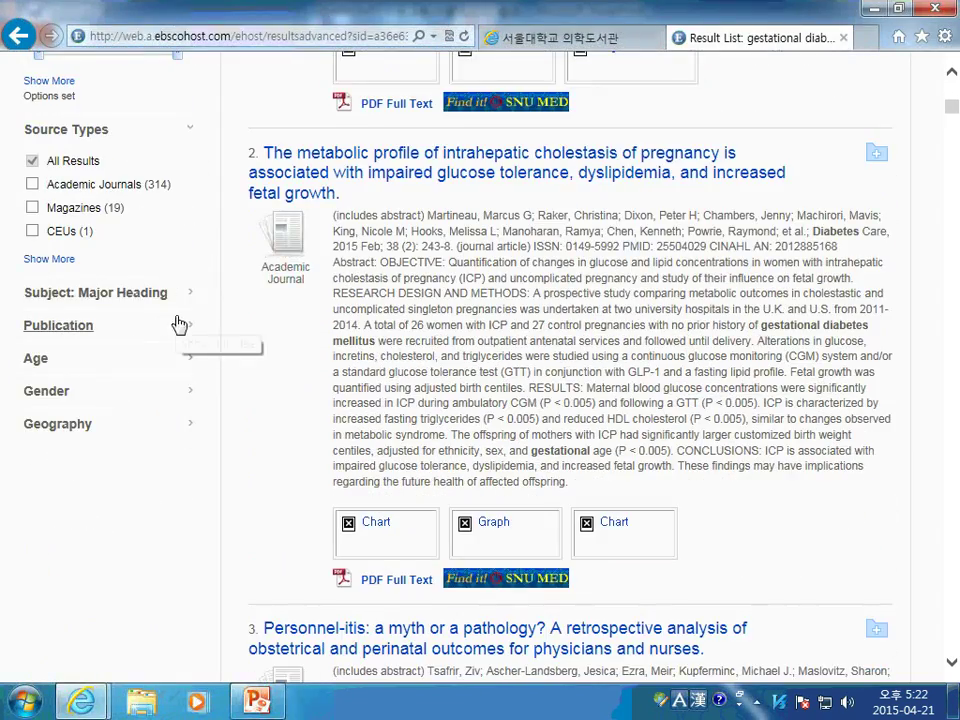
{"action": "scroll", "coordinate": [272, 279], "scroll_direction": "up", "scroll_amount": 2}
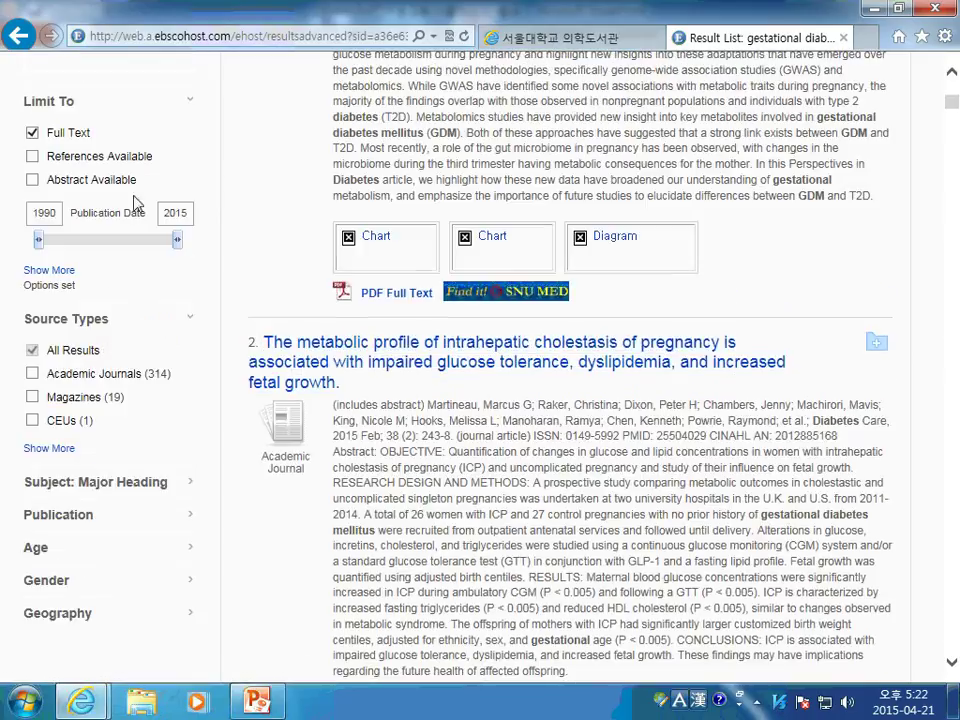
{"action": "scroll", "coordinate": [160, 467], "scroll_direction": "down", "scroll_amount": 1}
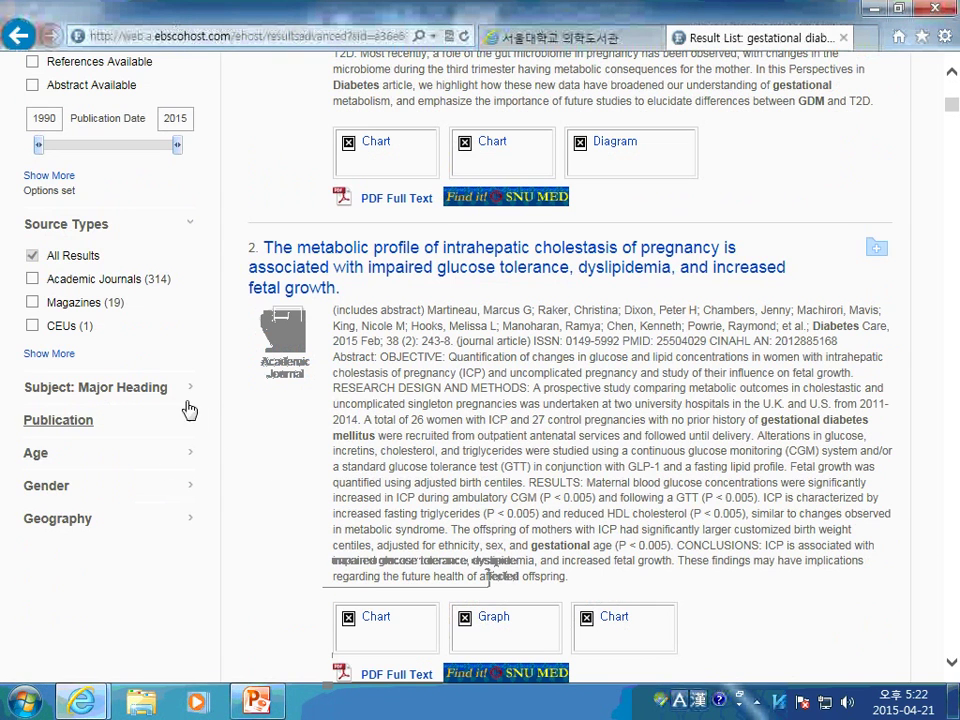
Expand the Subject: Major Heading and Publication facets in Refine Results
{"action": "left_click", "coordinate": [192, 400]}
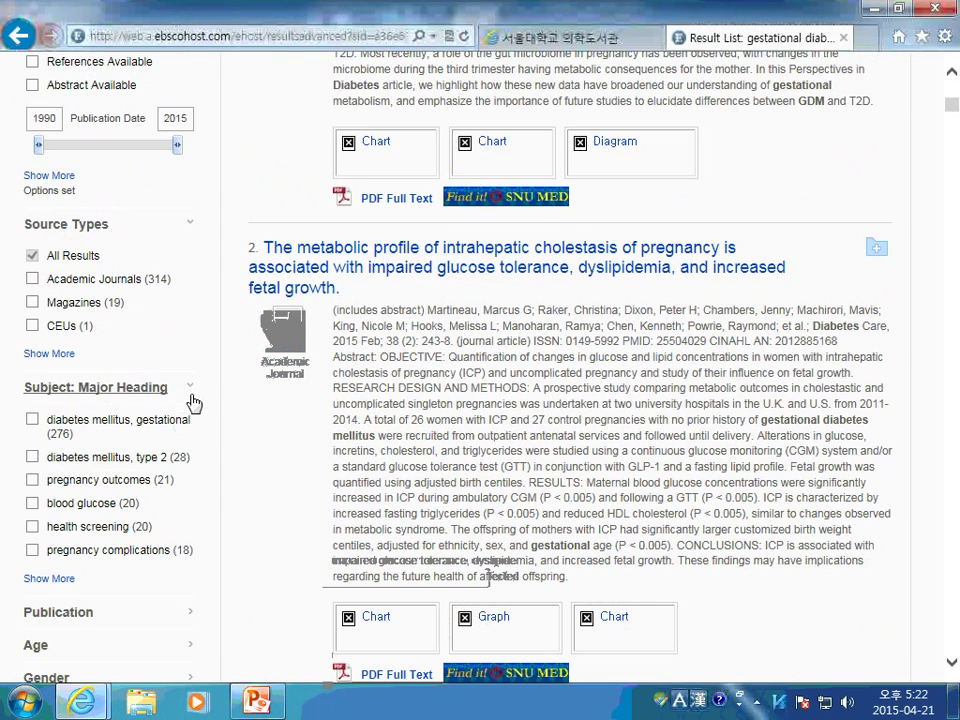
{"action": "left_click", "coordinate": [85, 432]}
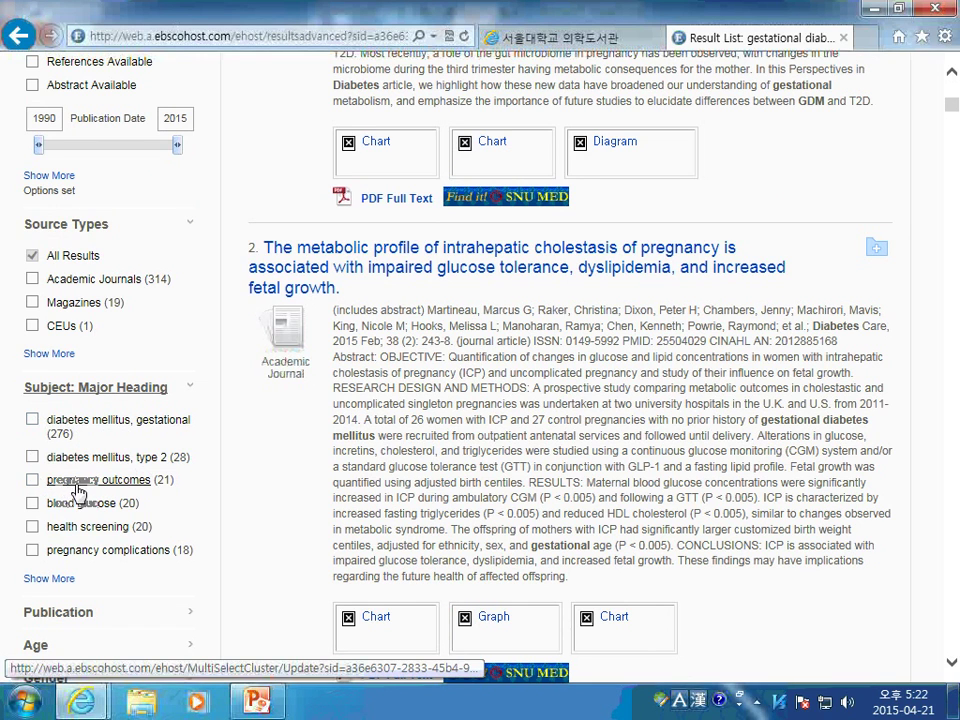
{"action": "scroll", "coordinate": [87, 480], "scroll_direction": "down", "scroll_amount": 4}
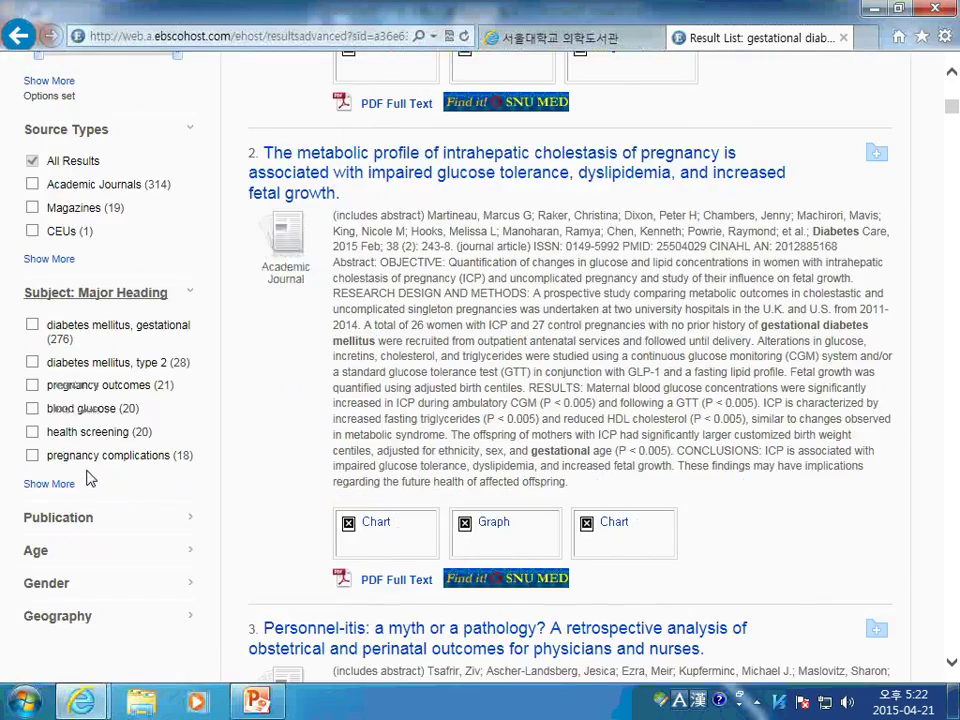
{"action": "left_click", "coordinate": [66, 426]}
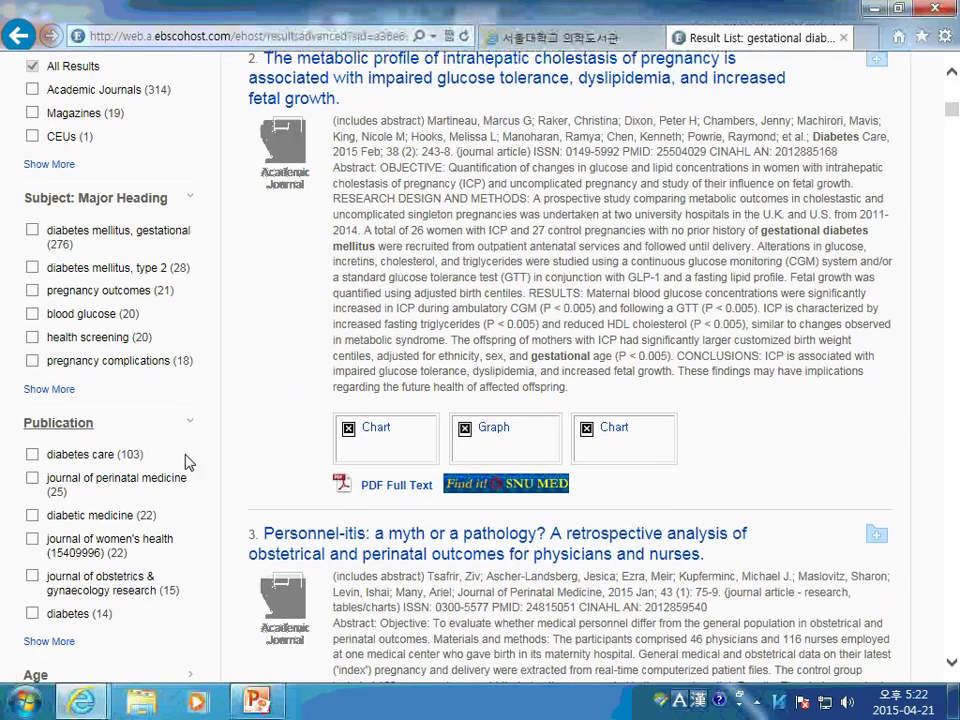
{"action": "scroll", "coordinate": [175, 456], "scroll_direction": "down", "scroll_amount": 2}
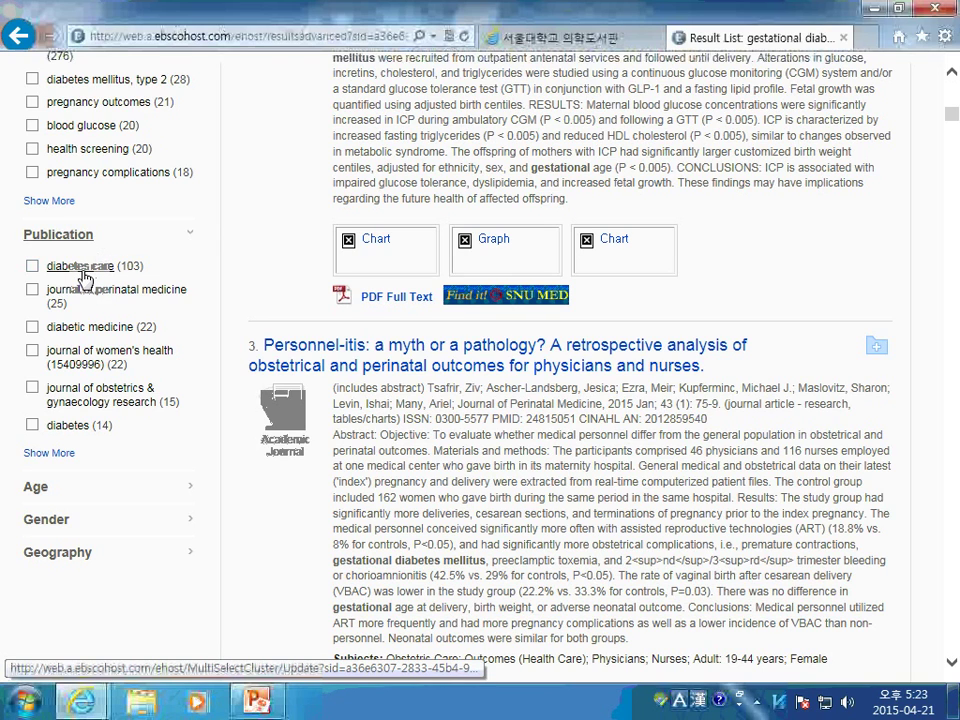
{"action": "left_click", "coordinate": [84, 275]}
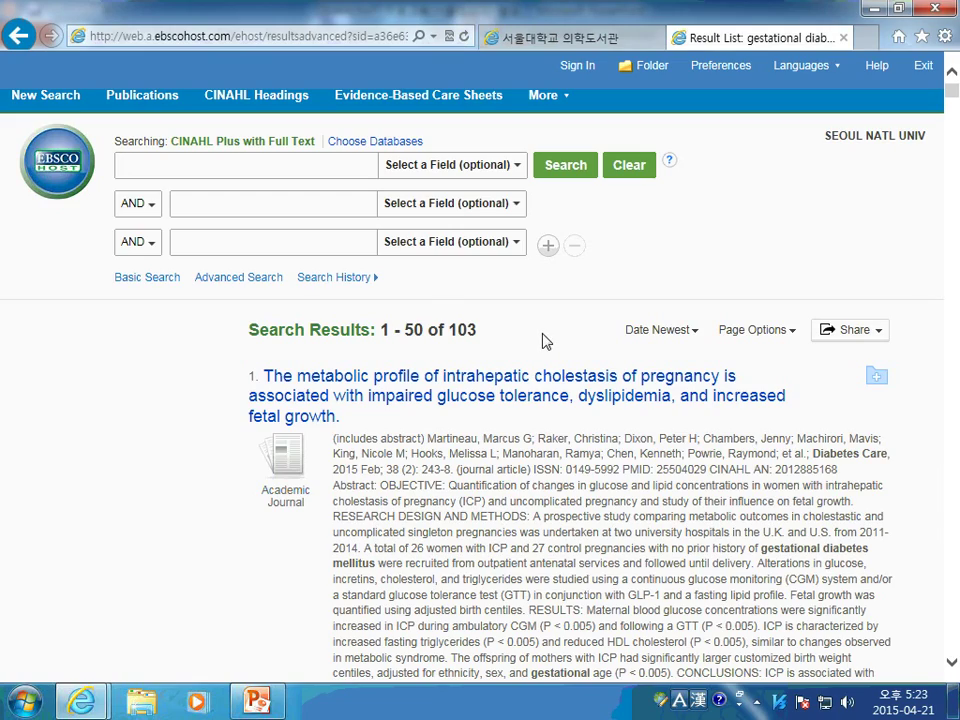
{"action": "scroll", "coordinate": [545, 341], "scroll_direction": "down", "scroll_amount": 10}
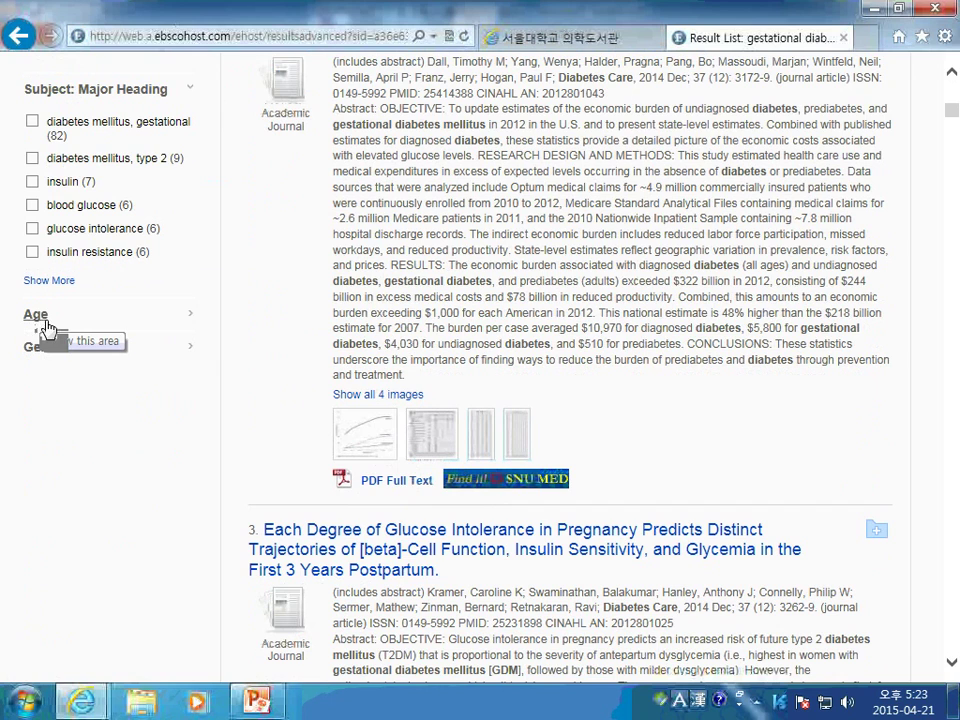
{"action": "left_click", "coordinate": [194, 318]}
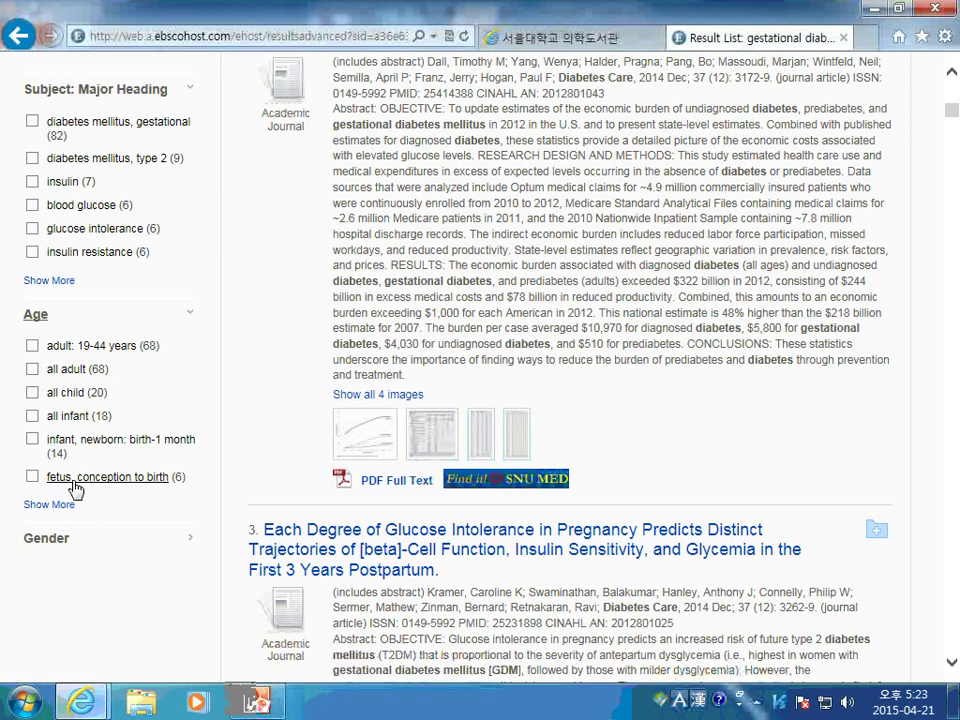
{"action": "scroll", "coordinate": [112, 444], "scroll_direction": "down", "scroll_amount": 1}
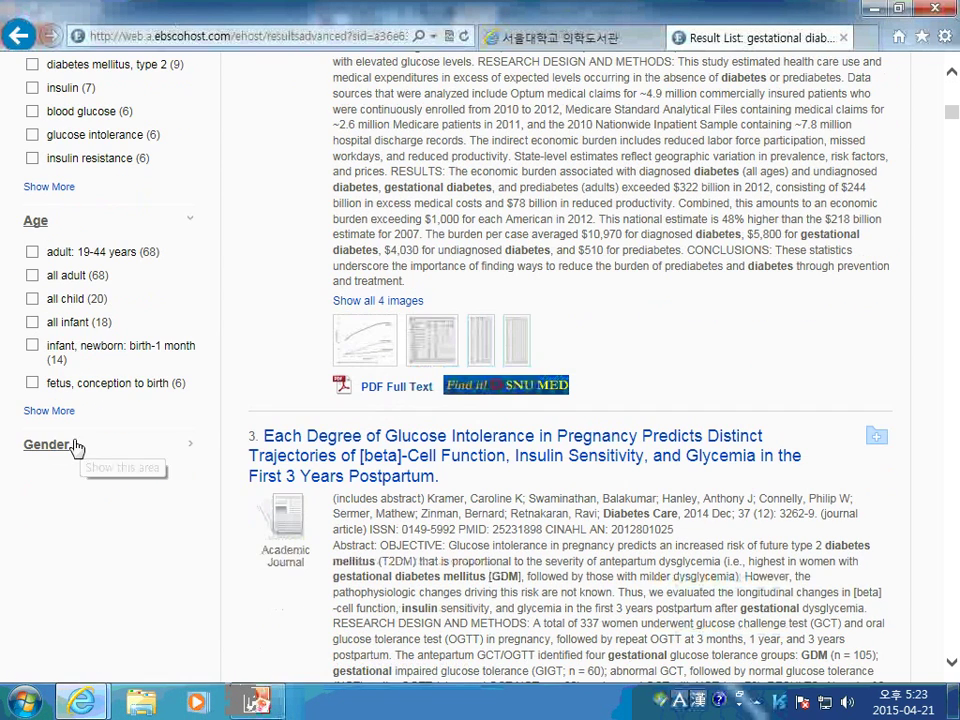
{"action": "left_click", "coordinate": [76, 446]}
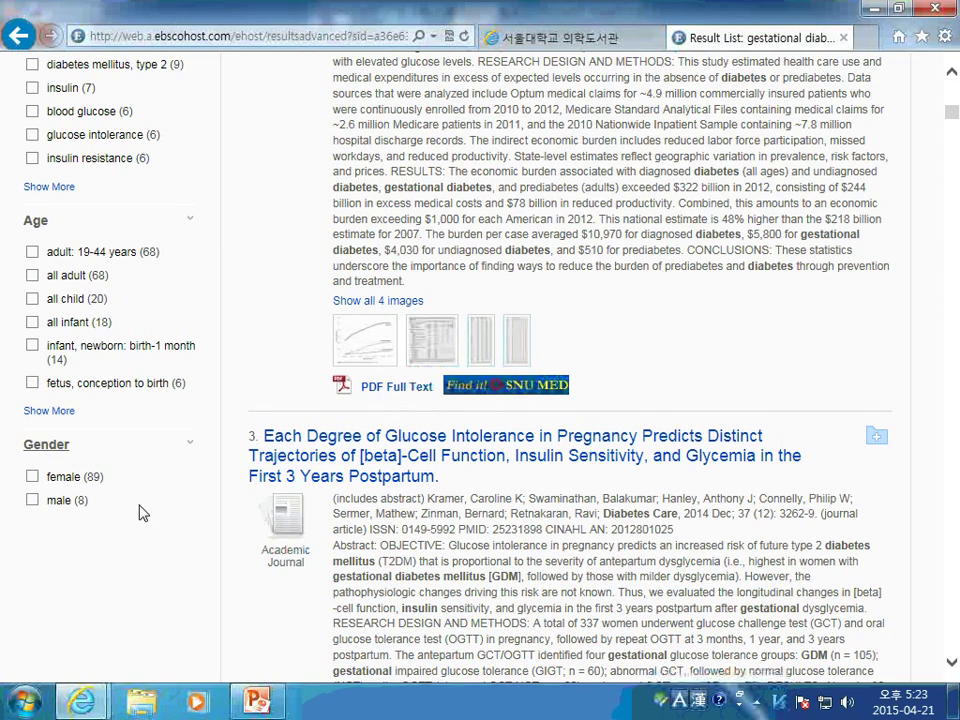
{"action": "scroll", "coordinate": [143, 513], "scroll_direction": "up", "scroll_amount": 10}
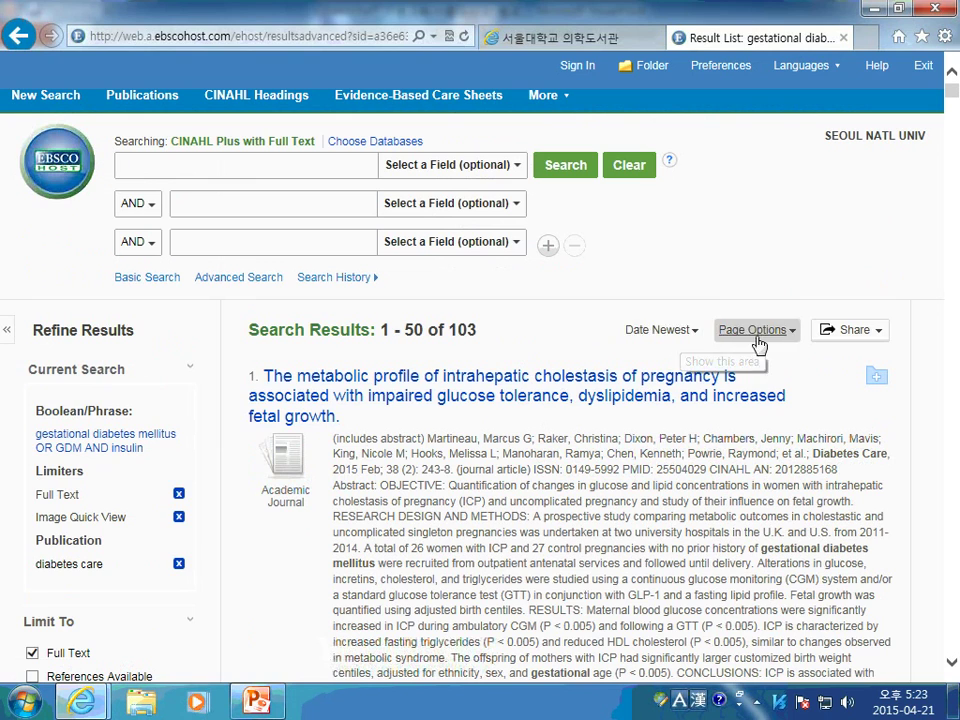
Add results 1-50 to the folder from the Share menu
{"action": "left_click", "coordinate": [875, 343]}
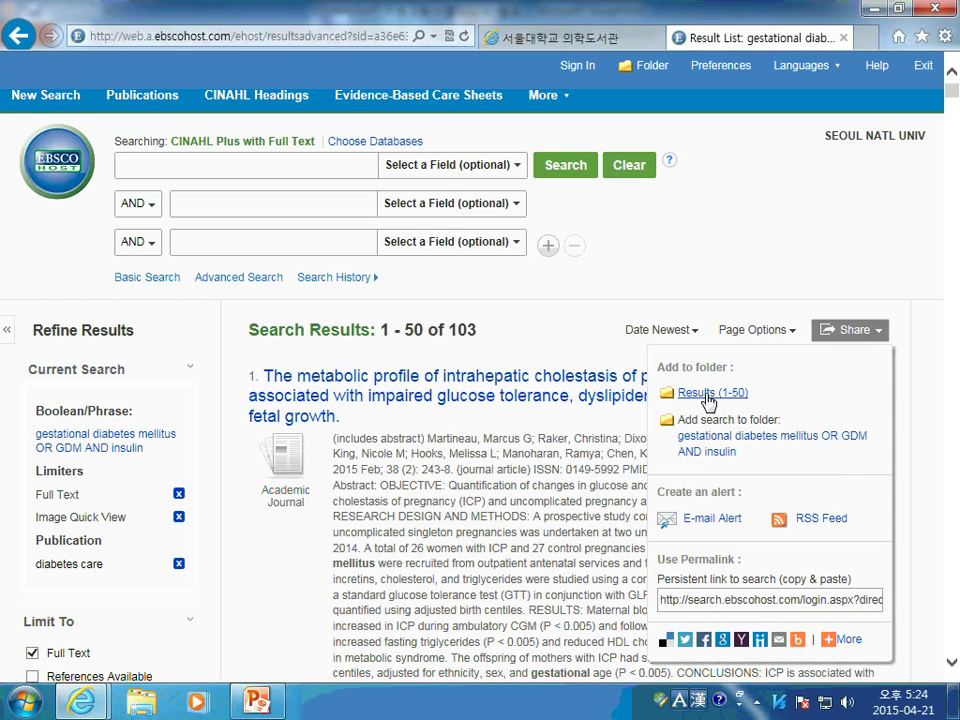
{"action": "left_click", "coordinate": [711, 393]}
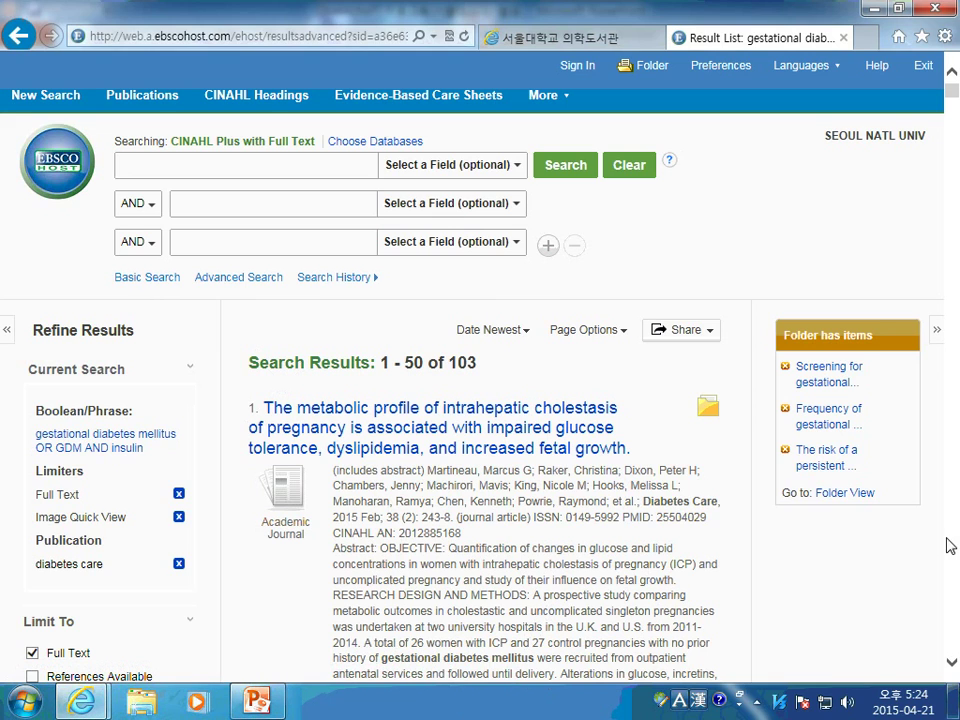
Scroll through more results and back to the top, briefly opening the Share menu
{"action": "scroll", "coordinate": [655, 468], "scroll_direction": "down", "scroll_amount": 5}
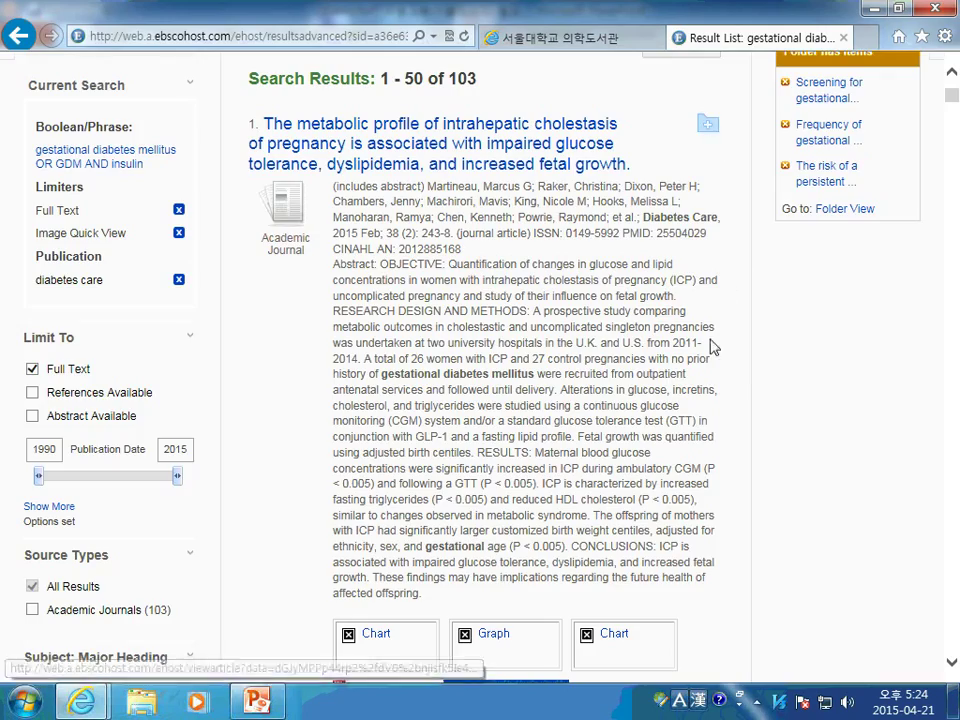
{"action": "scroll", "coordinate": [713, 345], "scroll_direction": "down", "scroll_amount": 6}
{"action": "scroll", "coordinate": [707, 456], "scroll_direction": "down", "scroll_amount": 9}
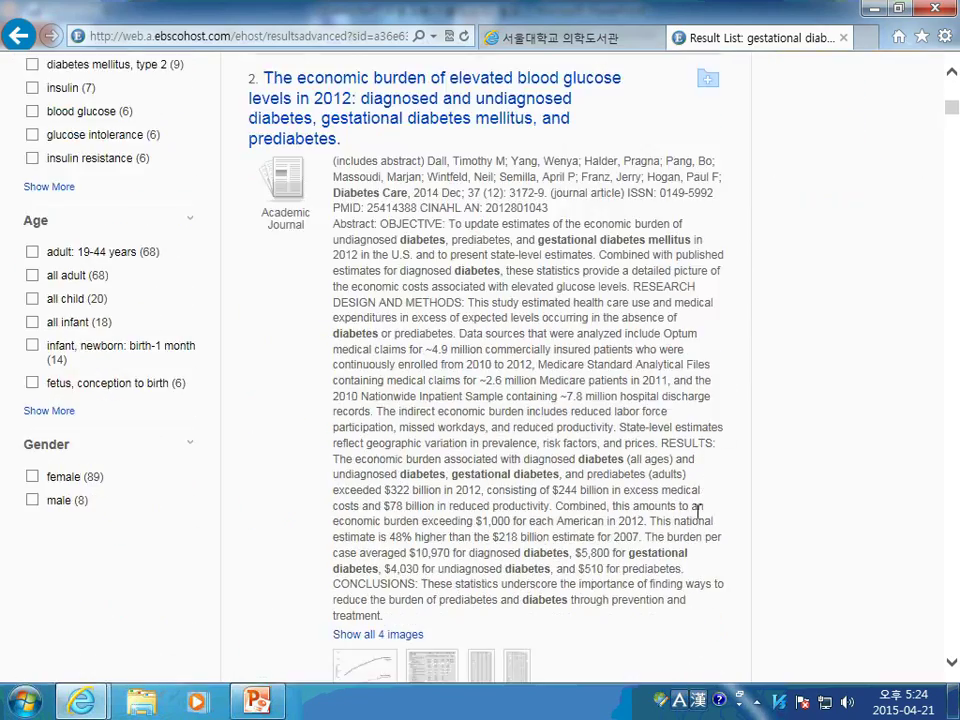
{"action": "scroll", "coordinate": [714, 599], "scroll_direction": "down", "scroll_amount": 10}
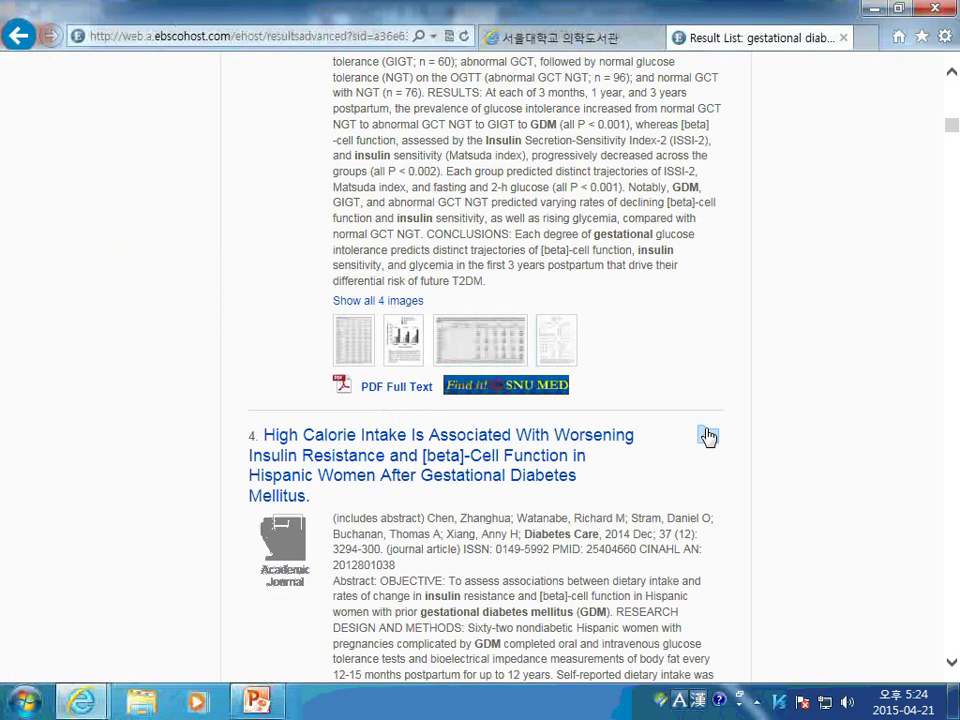
{"action": "scroll", "coordinate": [790, 437], "scroll_direction": "up", "scroll_amount": 3}
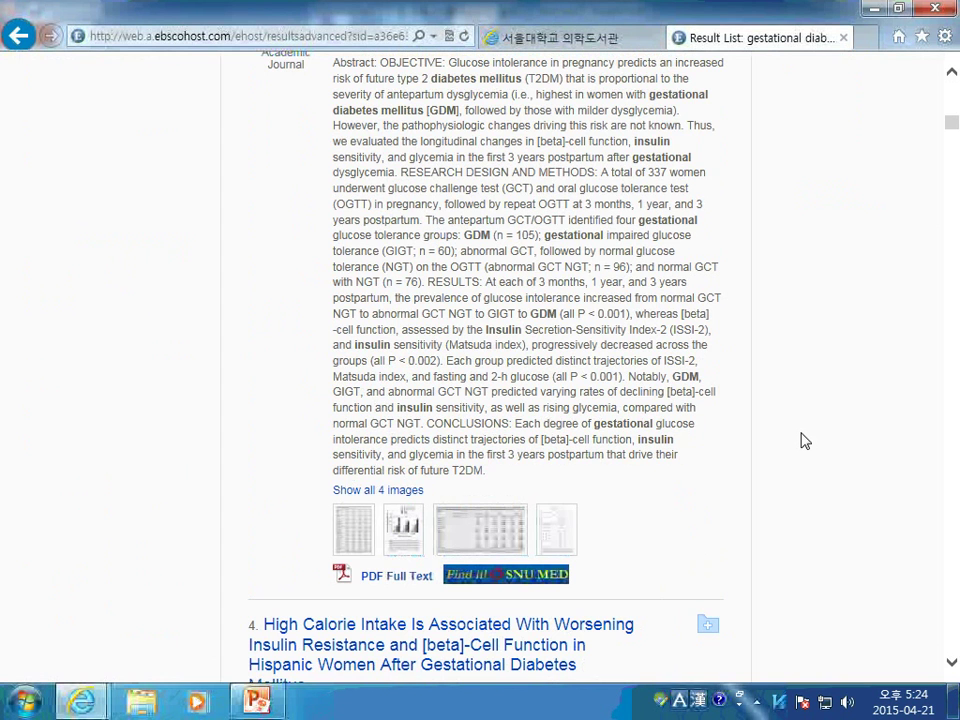
{"action": "scroll", "coordinate": [805, 441], "scroll_direction": "up", "scroll_amount": 15}
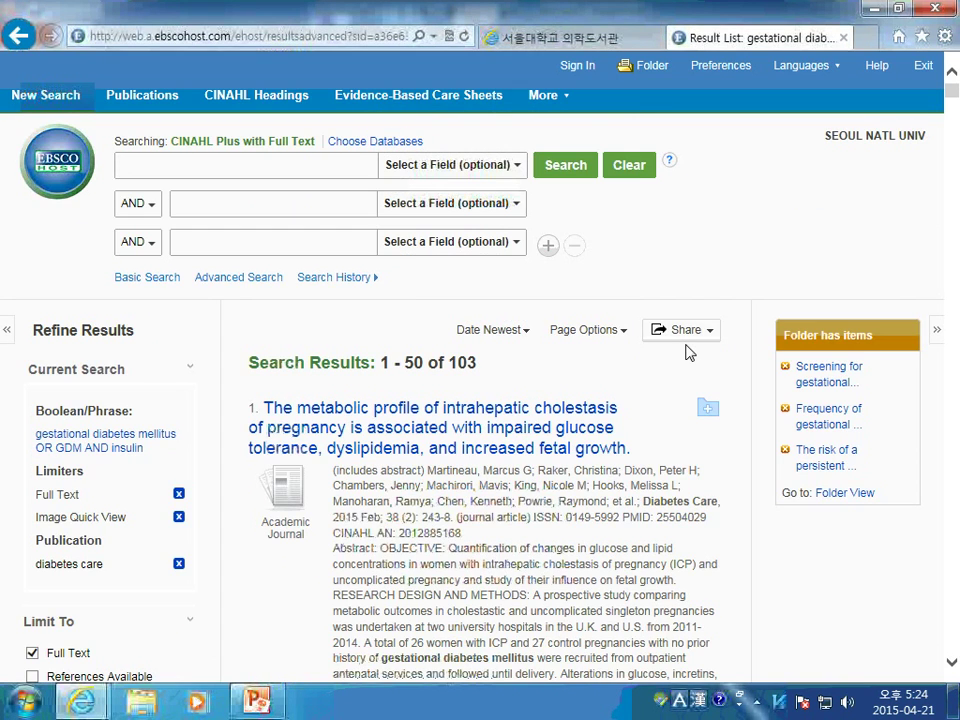
{"action": "left_click", "coordinate": [703, 332]}
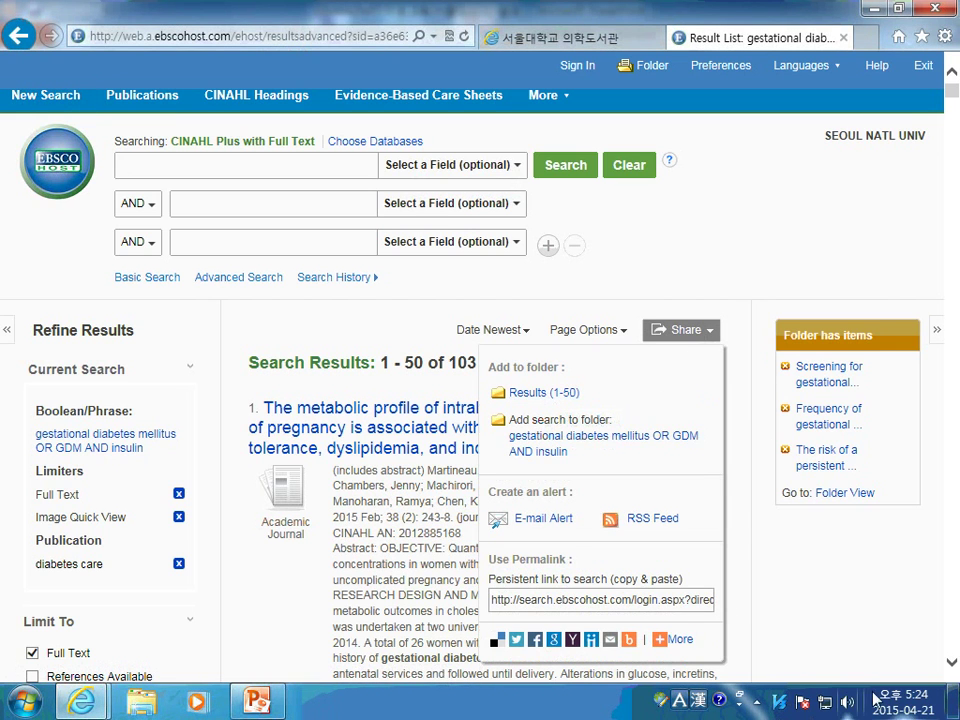
{"action": "left_click", "coordinate": [608, 381]}
Open the Share dropdown to show the alert and permalink options
{"action": "scroll", "coordinate": [608, 381], "scroll_direction": "down", "scroll_amount": 3}
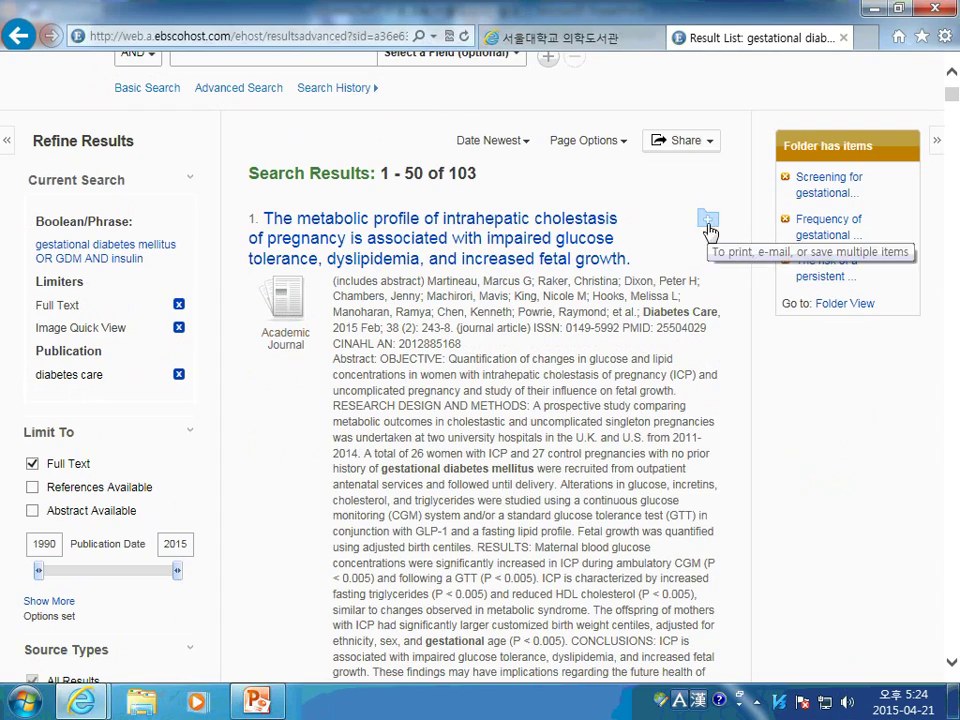
{"action": "scroll", "coordinate": [710, 432], "scroll_direction": "down", "scroll_amount": 5}
{"action": "scroll", "coordinate": [710, 432], "scroll_direction": "up", "scroll_amount": 8}
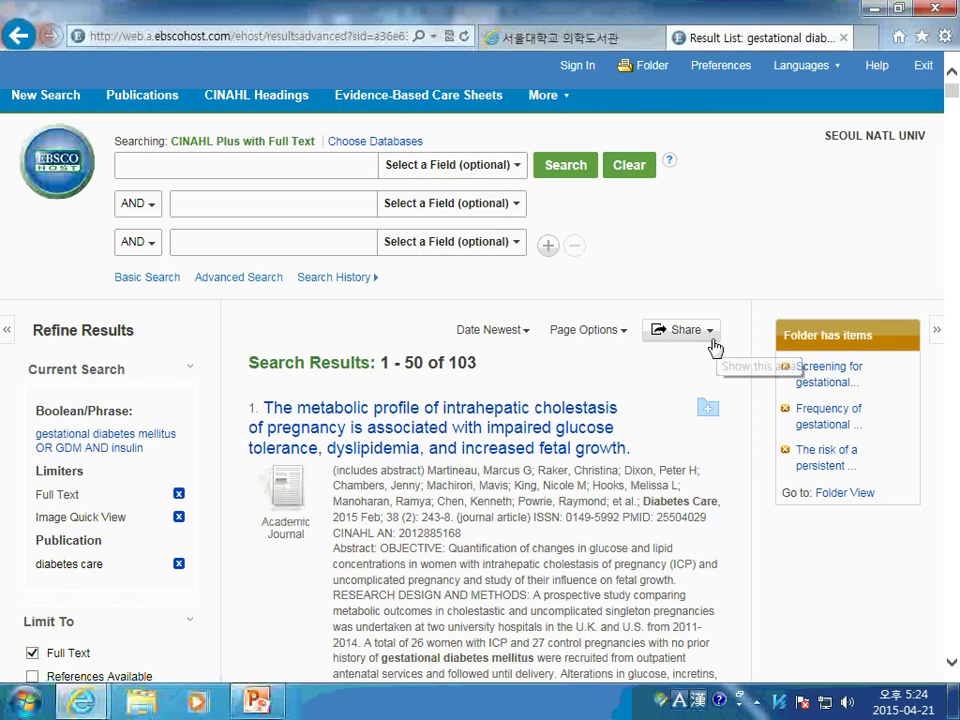
{"action": "left_click", "coordinate": [713, 336]}
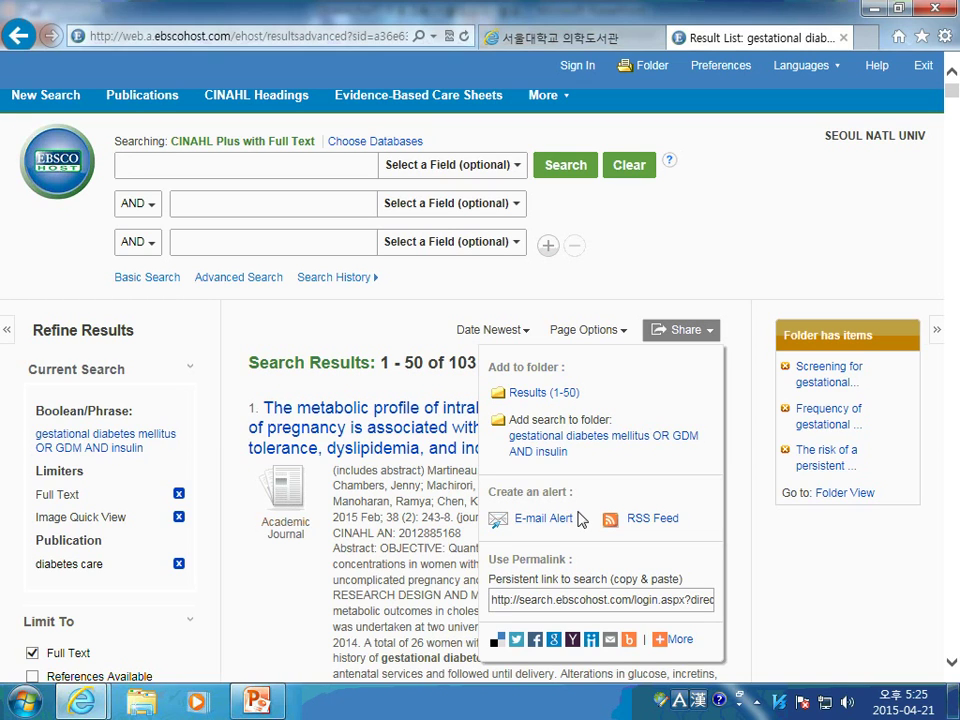
Create an e-mail alert running once a month with Detailed results format and save it
{"action": "left_click", "coordinate": [565, 521]}
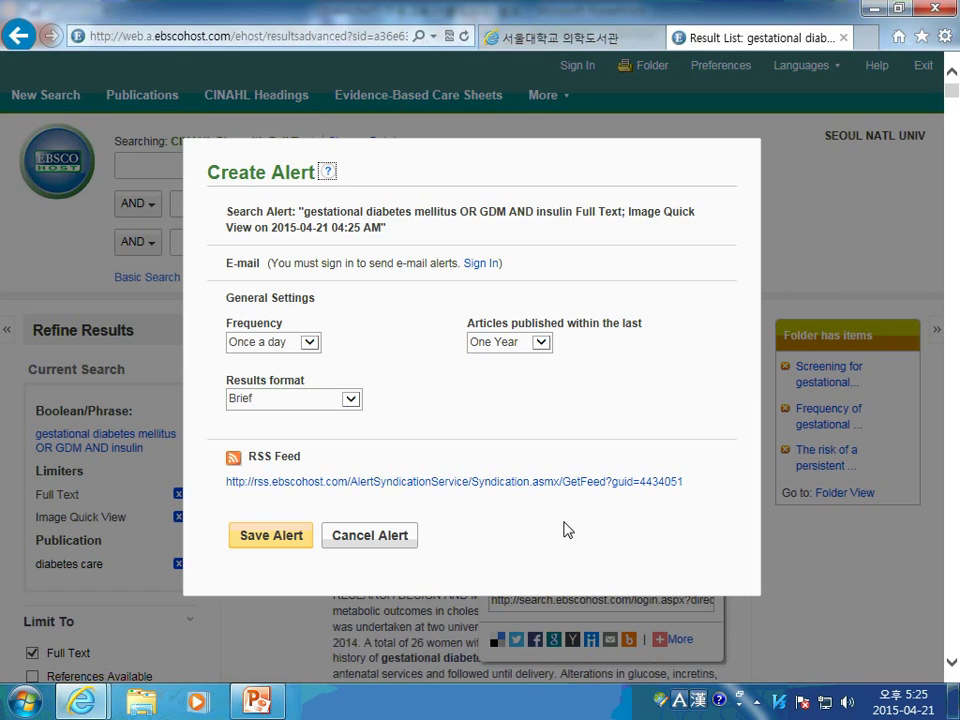
{"action": "left_click", "coordinate": [309, 344]}
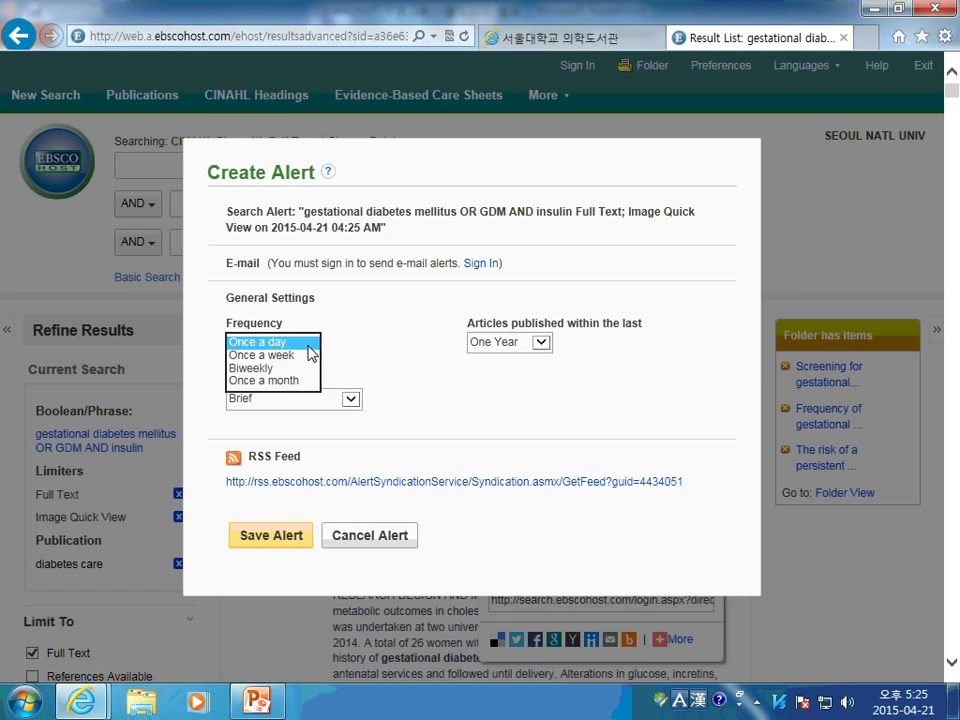
{"action": "left_click", "coordinate": [310, 346]}
{"action": "left_click", "coordinate": [310, 346]}
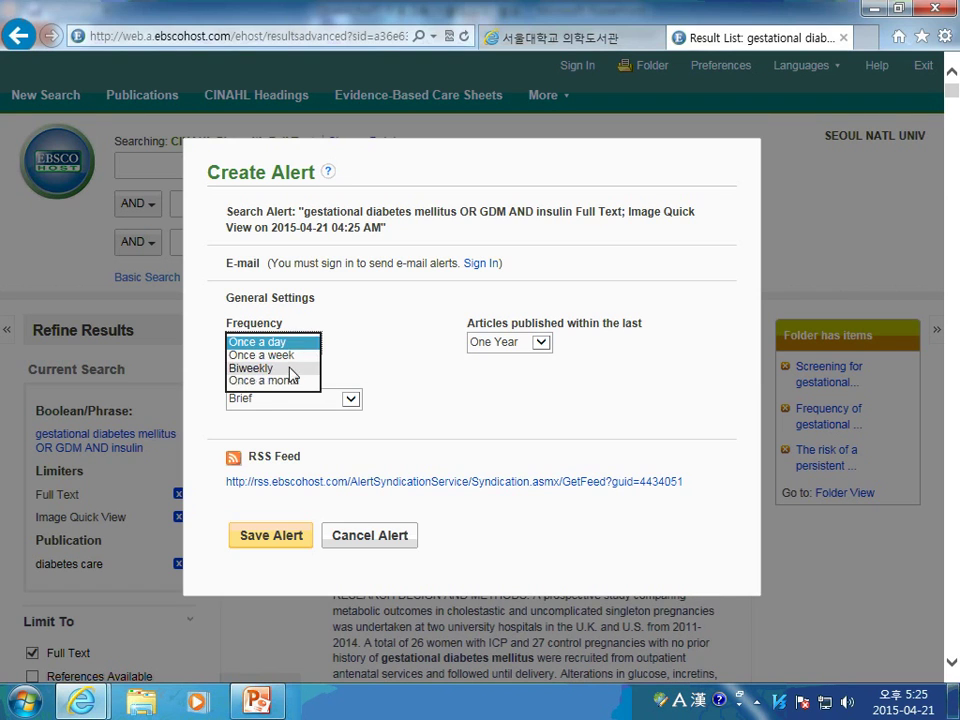
{"action": "left_click", "coordinate": [294, 380]}
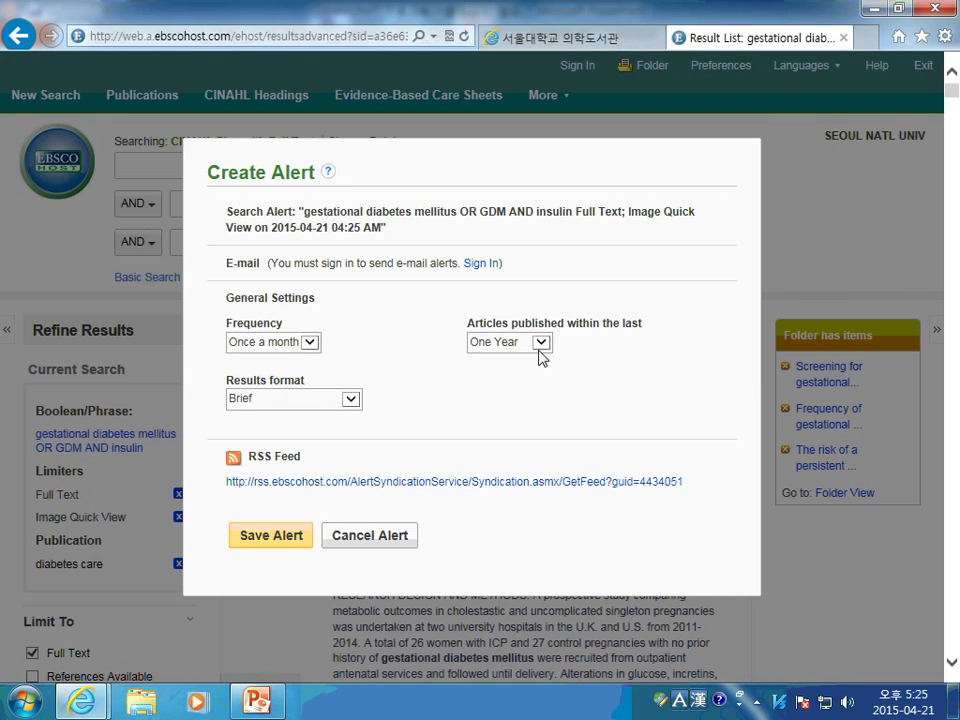
{"action": "left_click", "coordinate": [350, 400]}
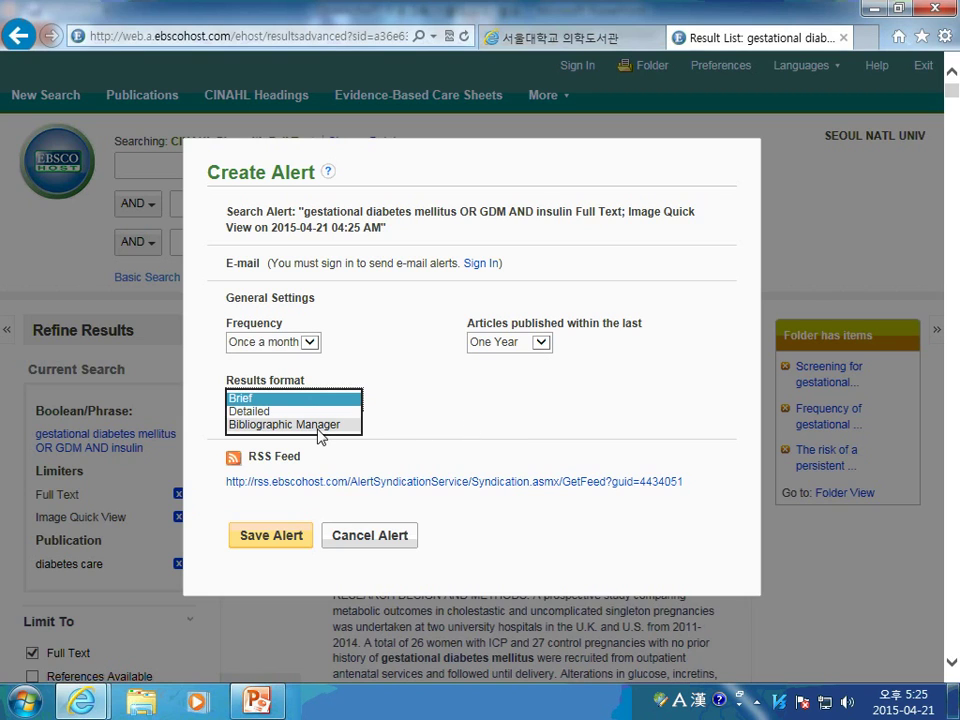
{"action": "key", "text": "Escape"}
{"action": "key", "text": "Down"}
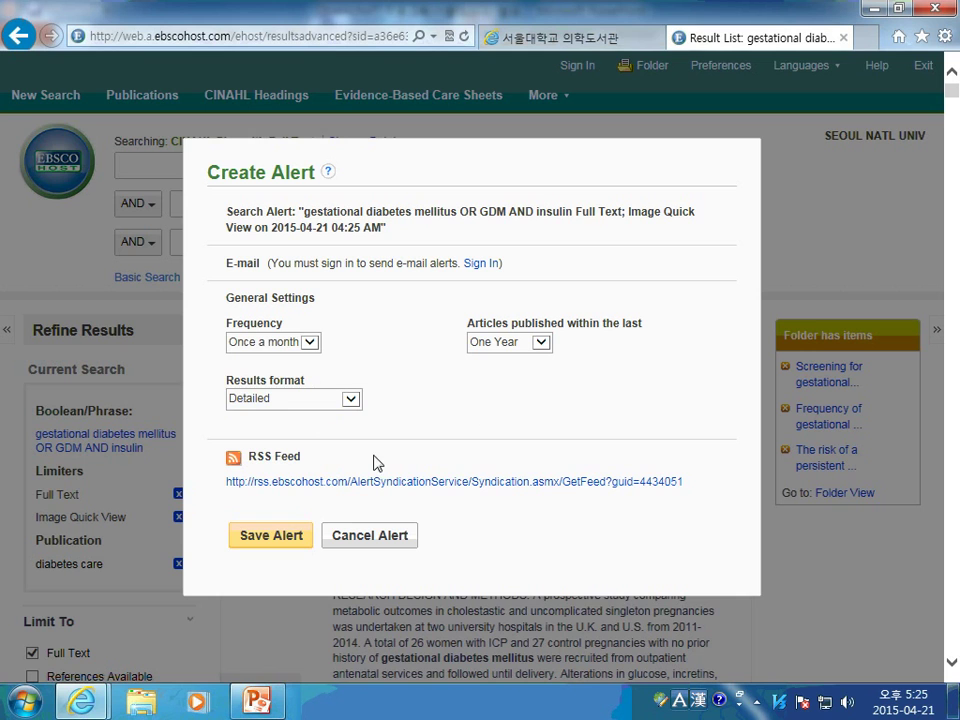
{"action": "left_click", "coordinate": [375, 461]}
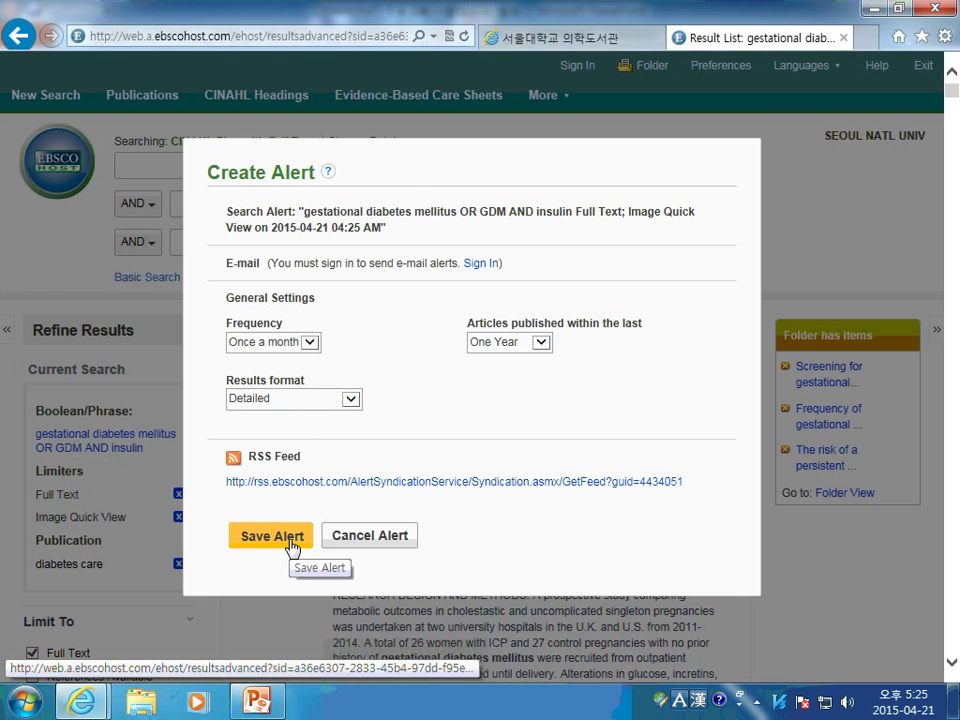
{"action": "key", "text": "Escape"}
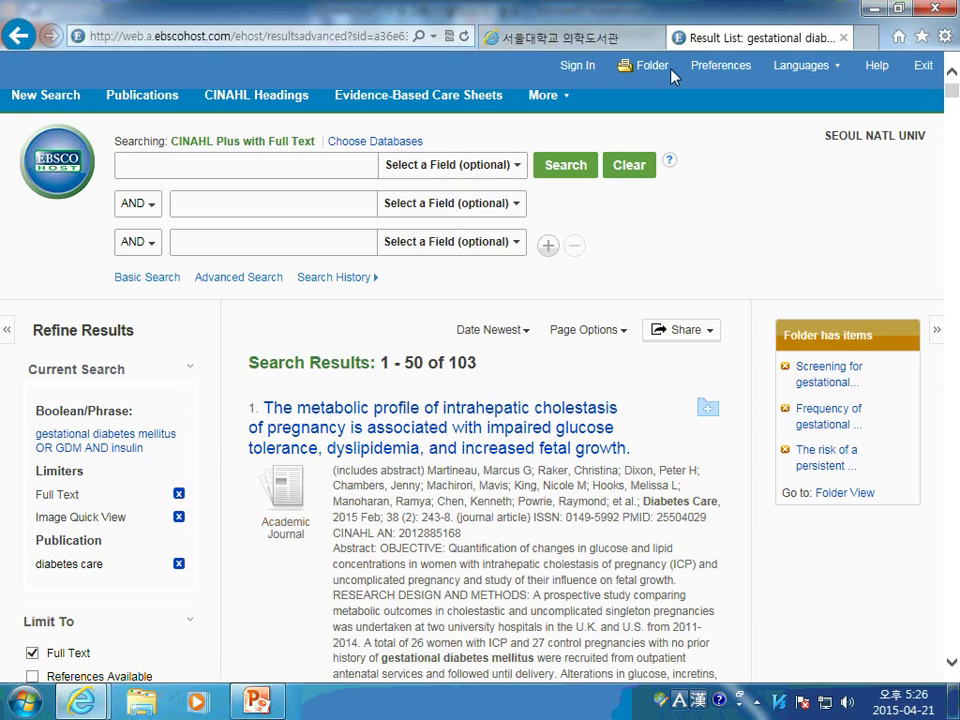
Go from the results list to the Sign In to My EBSCOhost page
{"action": "left_click", "coordinate": [584, 70]}
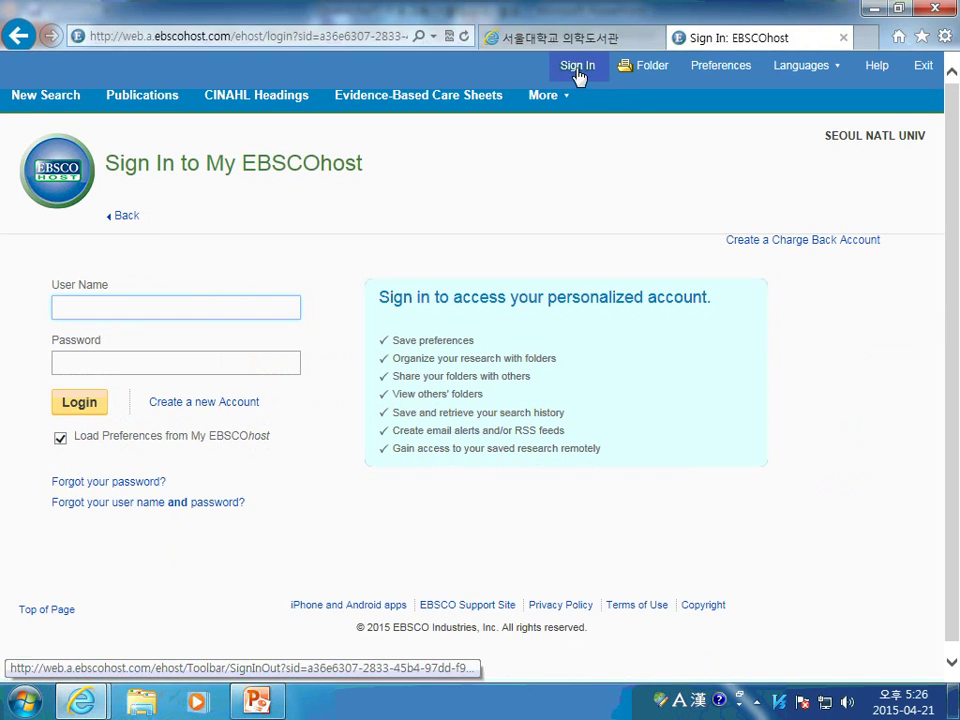
{"action": "left_click", "coordinate": [222, 404]}
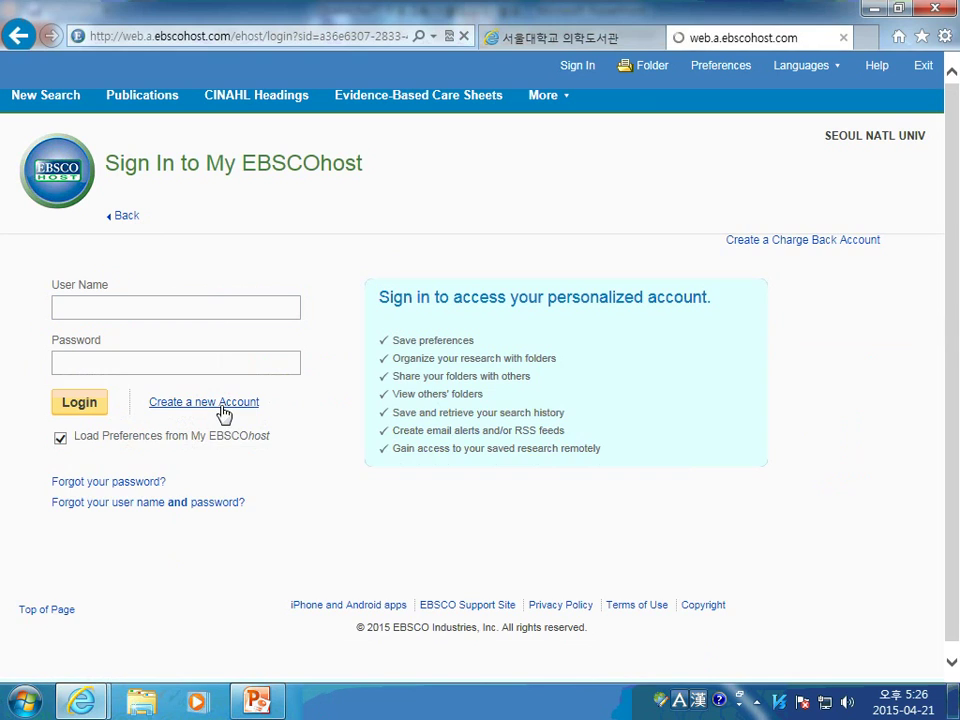
{"action": "left_click", "coordinate": [187, 322]}
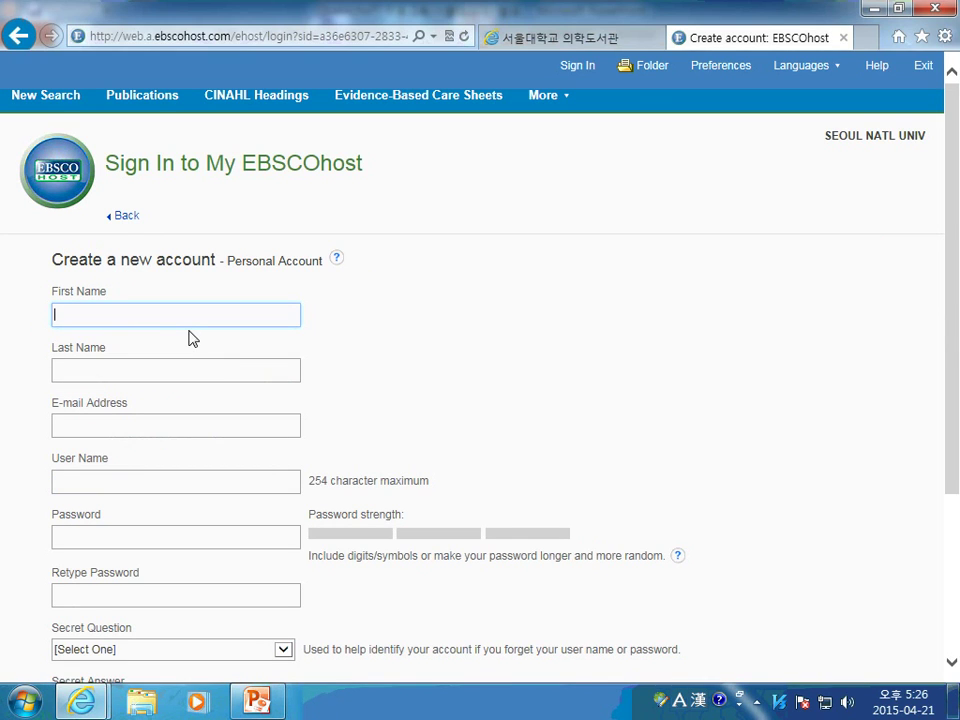
{"action": "key", "text": "Tab"}
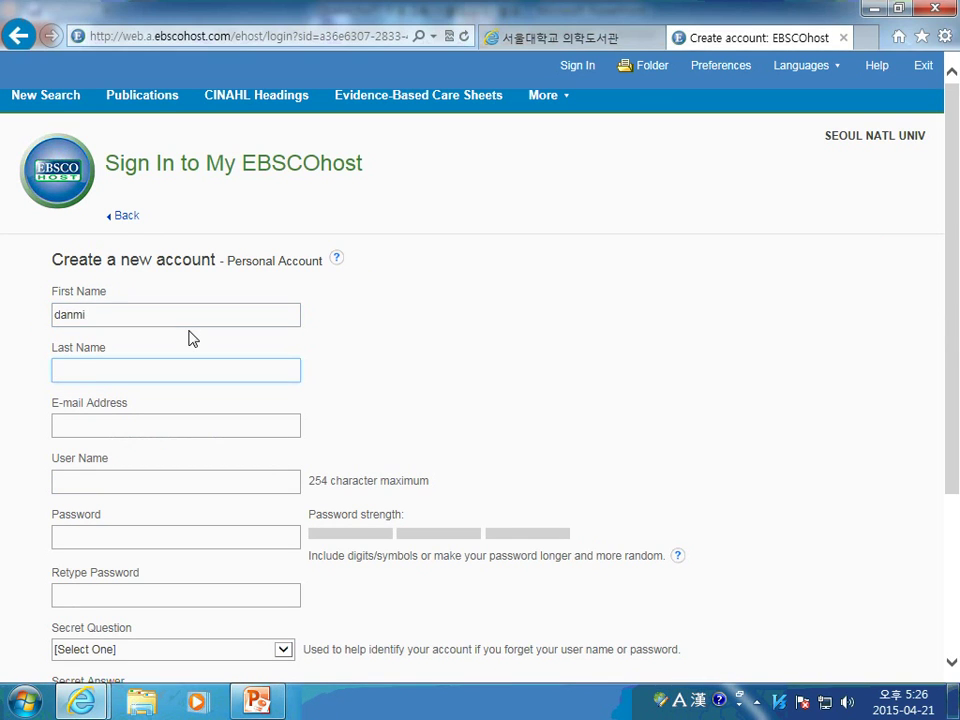
{"action": "key", "text": "Tab"}
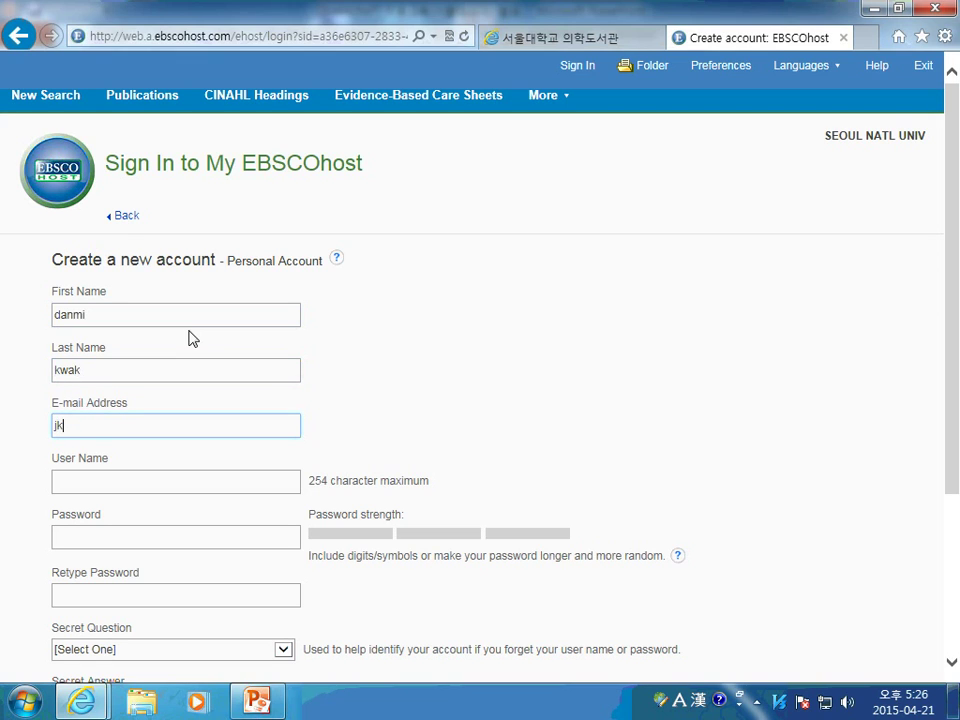
Set a user name, password, and secret question "Father's middle name?" with its answer, then submit
{"action": "scroll", "coordinate": [81, 594], "scroll_direction": "down", "scroll_amount": 4}
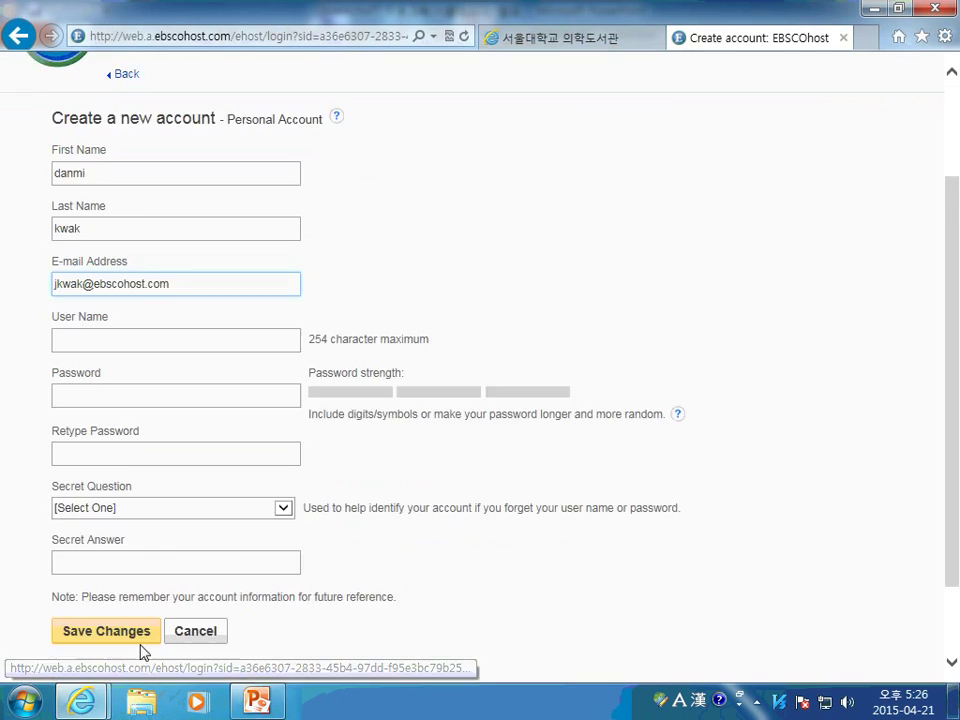
{"action": "left_click", "coordinate": [231, 283]}
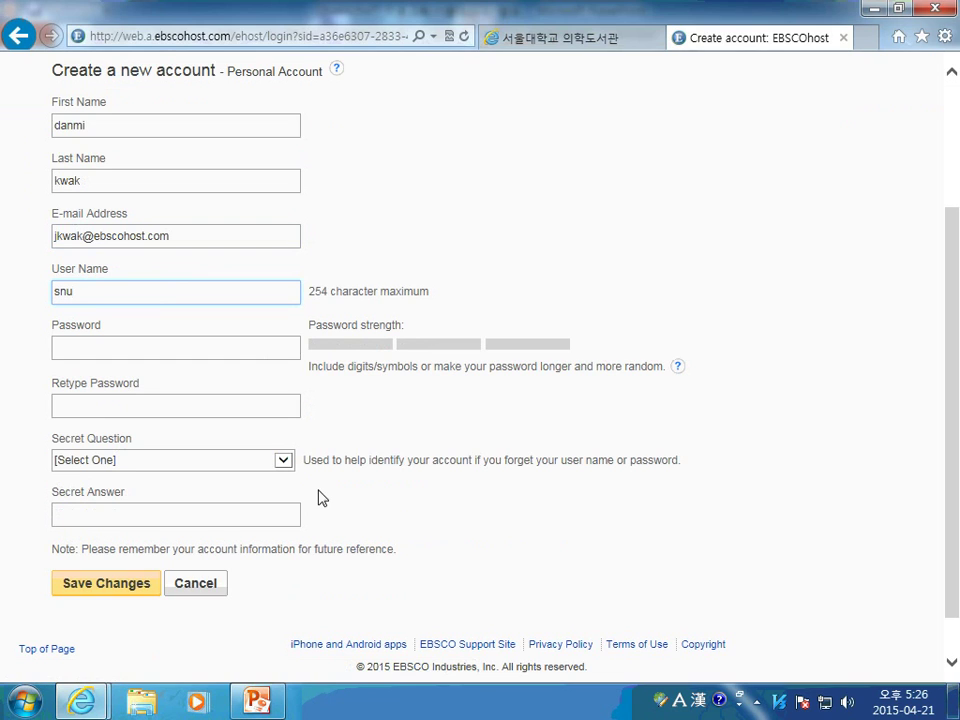
{"action": "type", "text": "snucinahl"}
{"action": "left_click", "coordinate": [102, 350]}
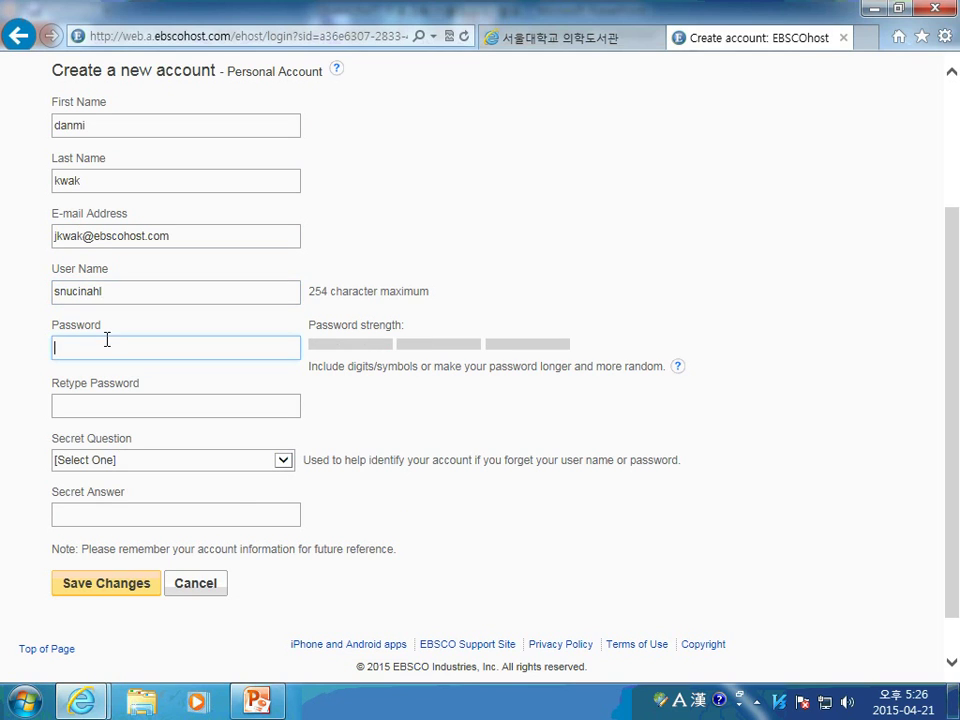
{"action": "type", "text": "*********"}
{"action": "left_click", "coordinate": [105, 407]}
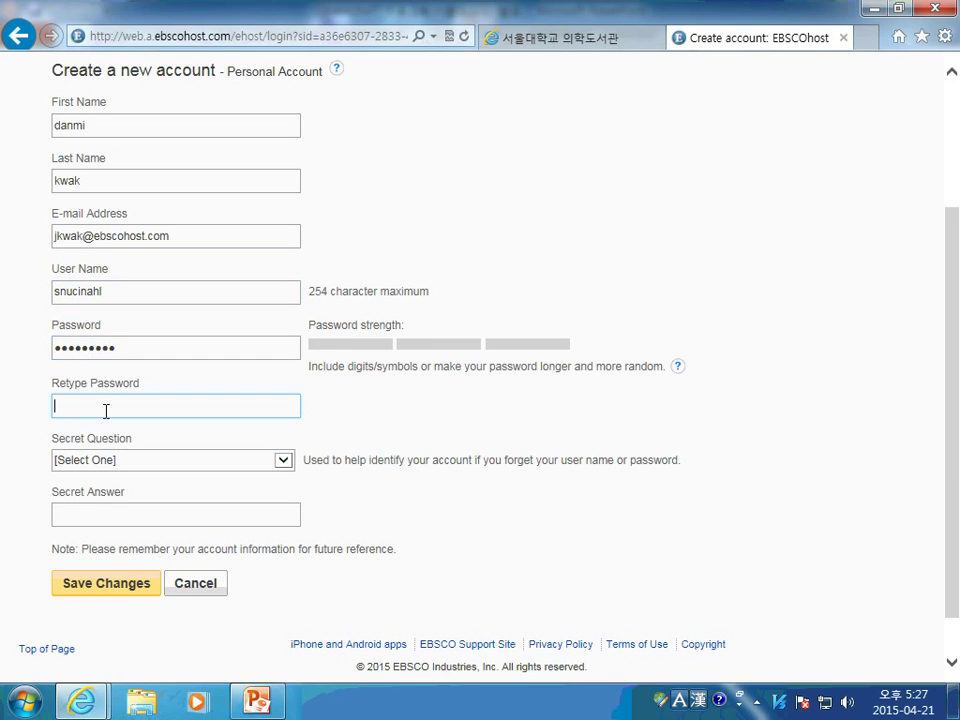
{"action": "type", "text": "*********"}
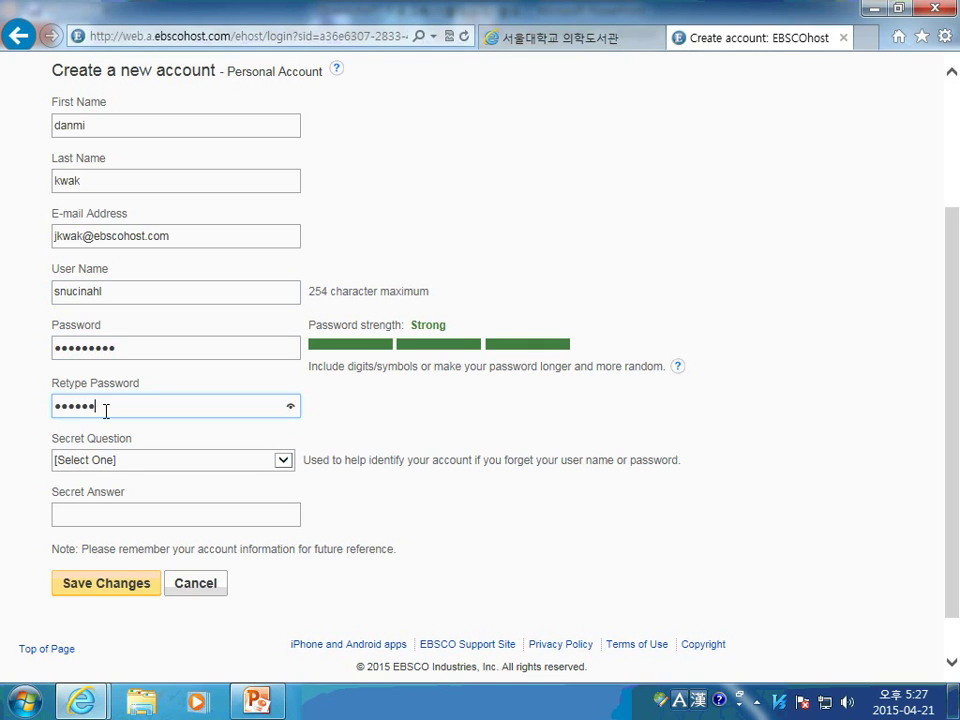
{"action": "left_click", "coordinate": [198, 465]}
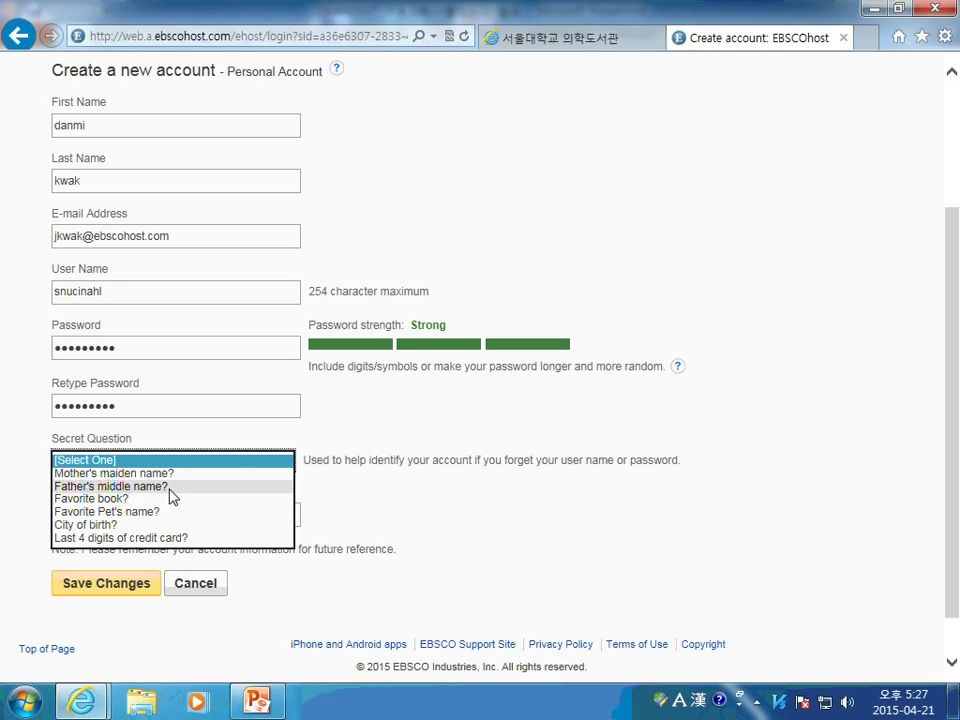
{"action": "left_click", "coordinate": [165, 488]}
{"action": "left_click", "coordinate": [161, 509]}
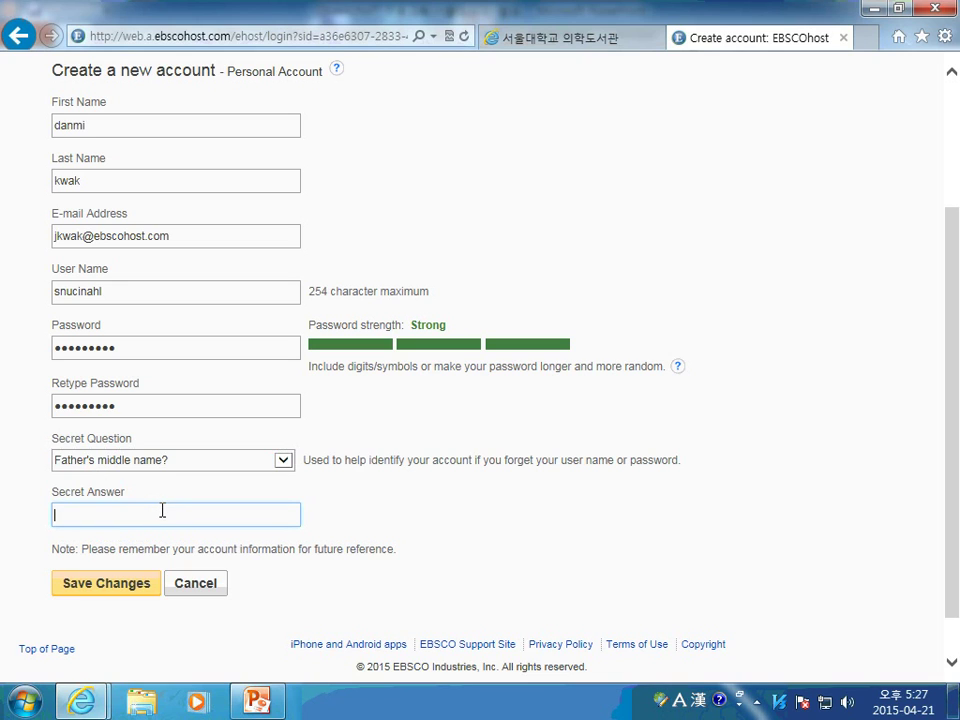
{"action": "left_click", "coordinate": [118, 592]}
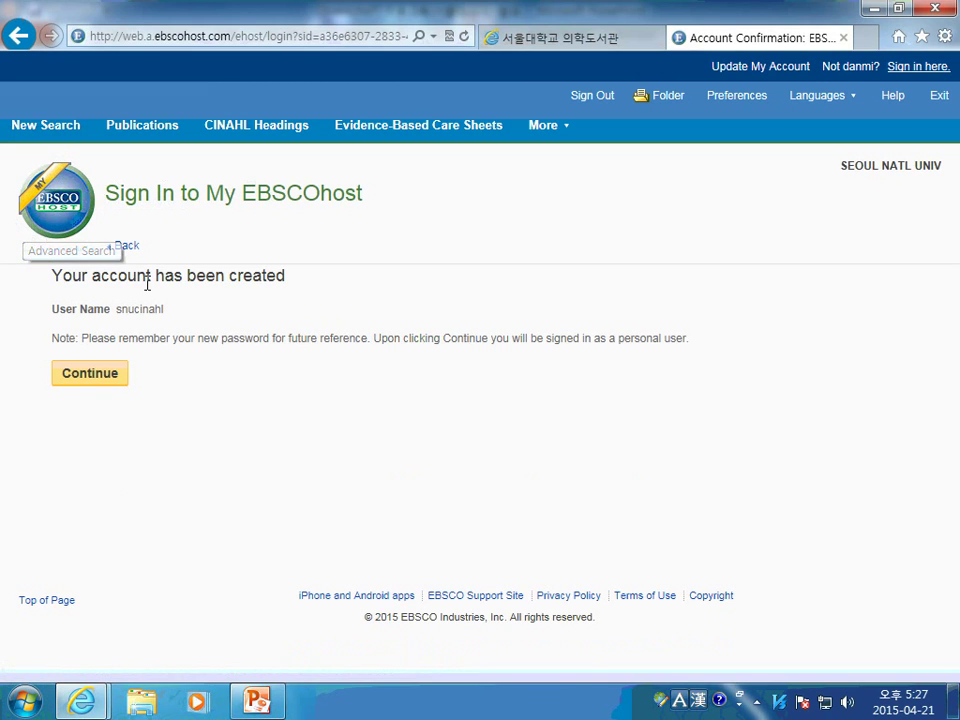
Continue as the new personal user and return to the 103 gestational diabetes results
{"action": "left_click", "coordinate": [91, 380]}
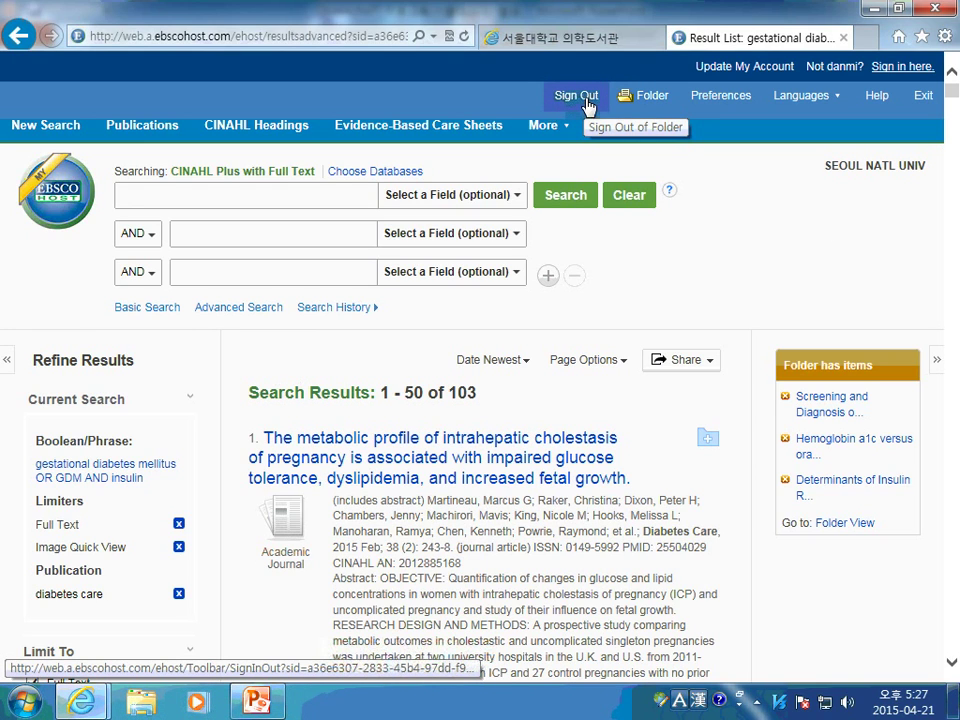
{"action": "scroll", "coordinate": [750, 272], "scroll_direction": "down", "scroll_amount": 2}
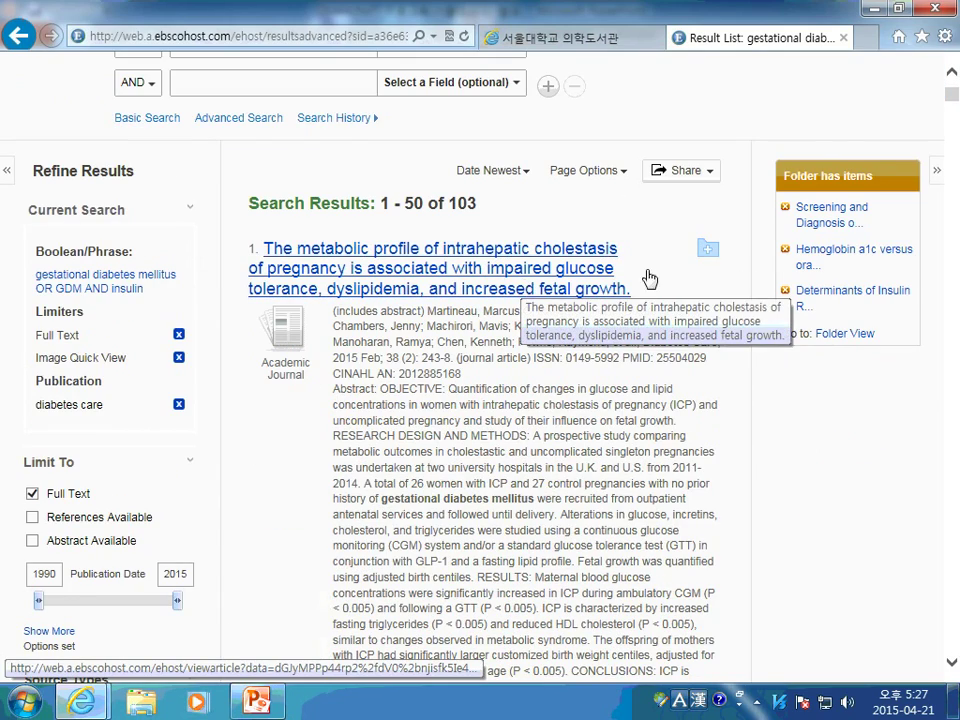
{"action": "scroll", "coordinate": [575, 288], "scroll_direction": "down", "scroll_amount": 1}
{"action": "scroll", "coordinate": [530, 300], "scroll_direction": "up", "scroll_amount": 1}
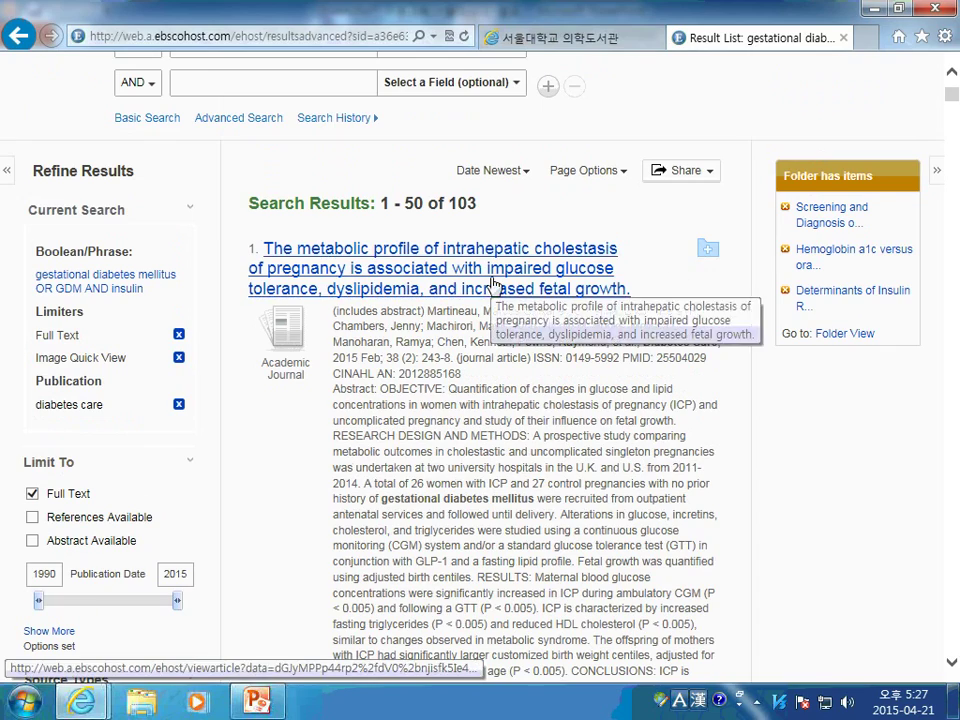
Open the intrahepatic cholestasis of pregnancy article's record and read through its abstract, DOI and images
{"action": "left_click", "coordinate": [492, 284]}
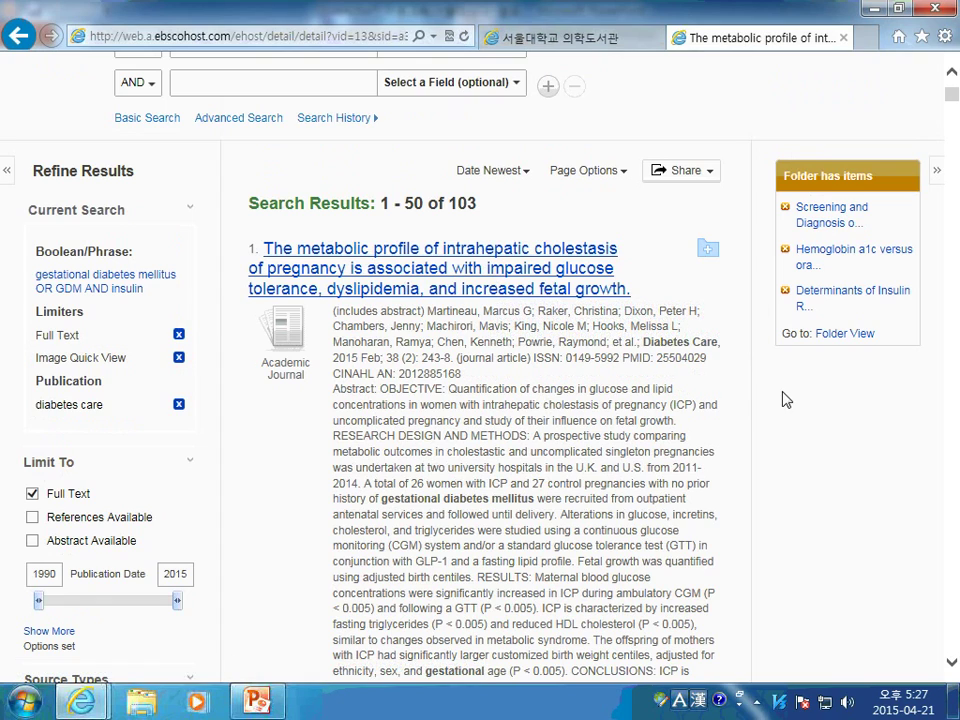
{"action": "scroll", "coordinate": [765, 370], "scroll_direction": "down", "scroll_amount": 2}
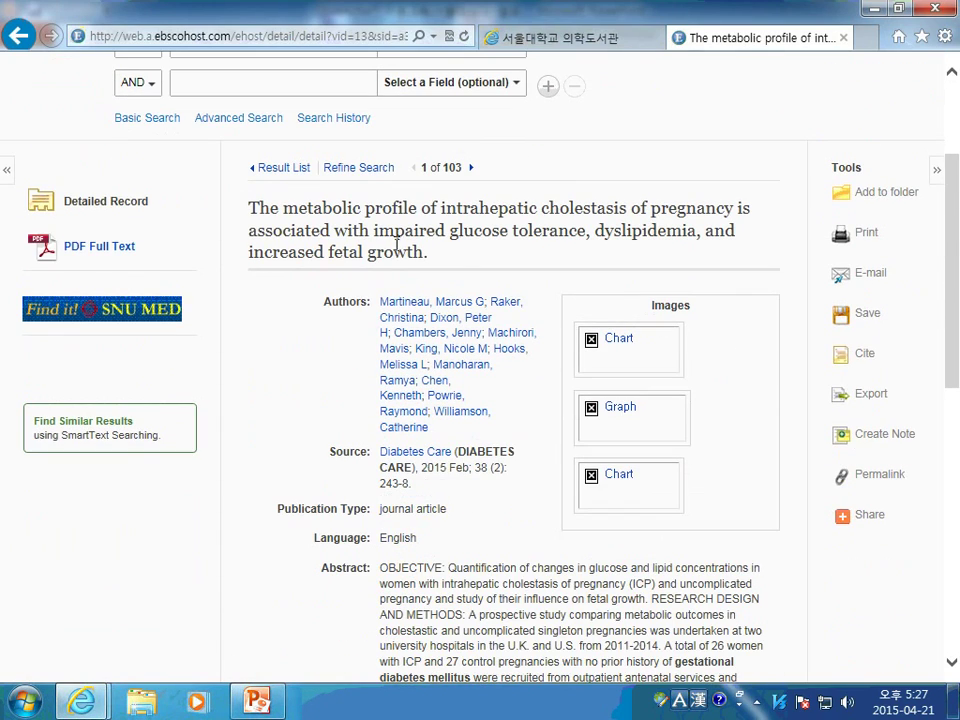
{"action": "scroll", "coordinate": [485, 272], "scroll_direction": "down", "scroll_amount": 2}
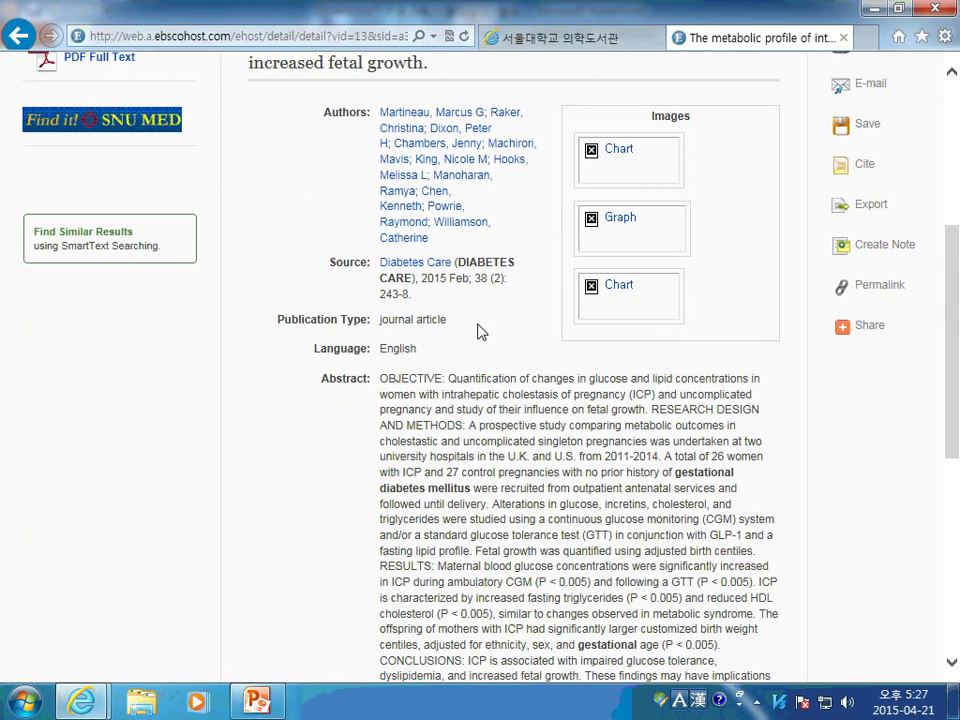
{"action": "scroll", "coordinate": [478, 332], "scroll_direction": "down", "scroll_amount": 1}
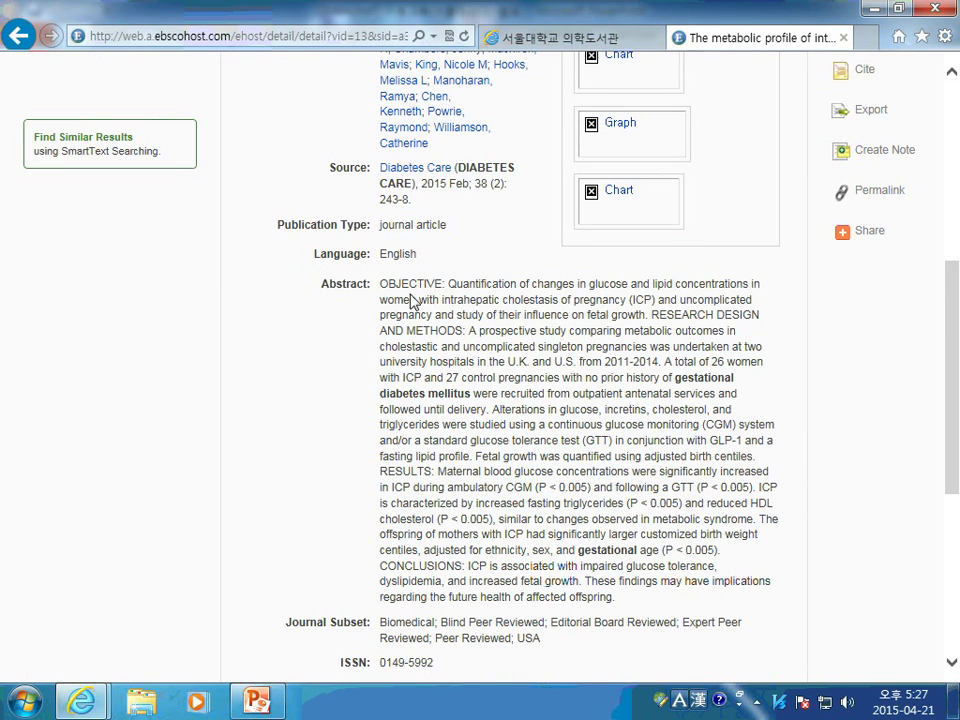
{"action": "scroll", "coordinate": [621, 499], "scroll_direction": "down", "scroll_amount": 2}
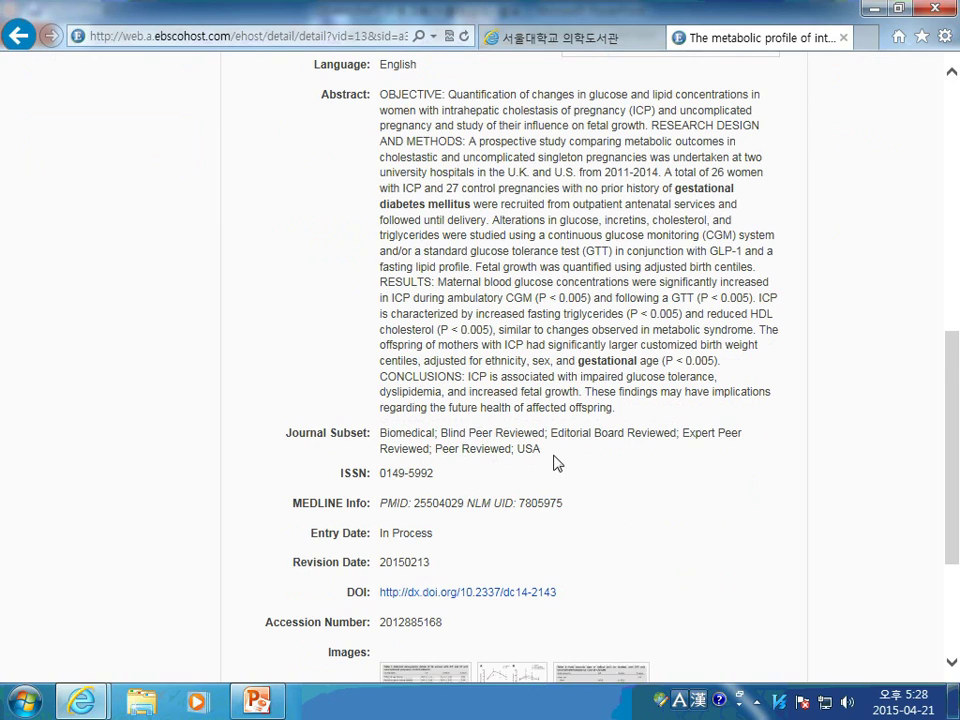
{"action": "scroll", "coordinate": [585, 465], "scroll_direction": "down", "scroll_amount": 2}
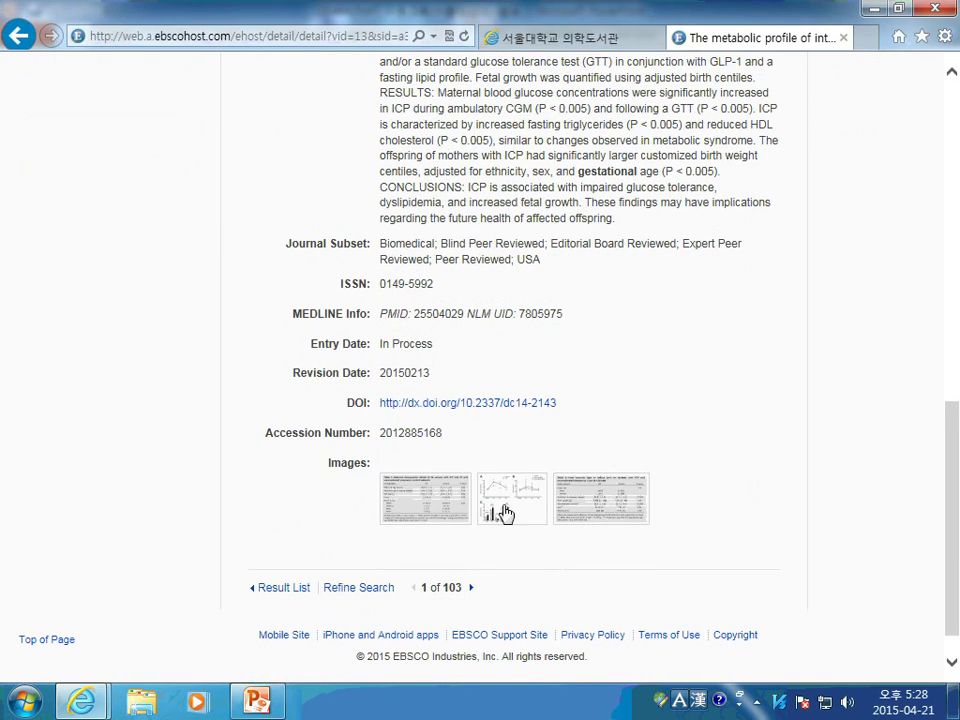
{"action": "scroll", "coordinate": [510, 515], "scroll_direction": "up", "scroll_amount": 6}
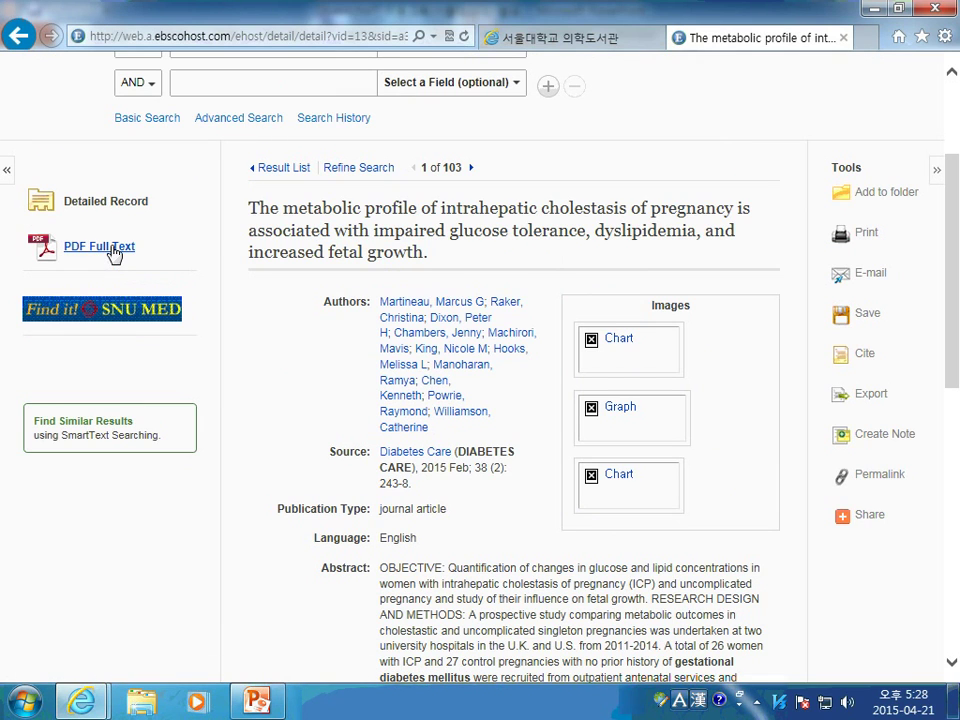
{"action": "left_click", "coordinate": [113, 254]}
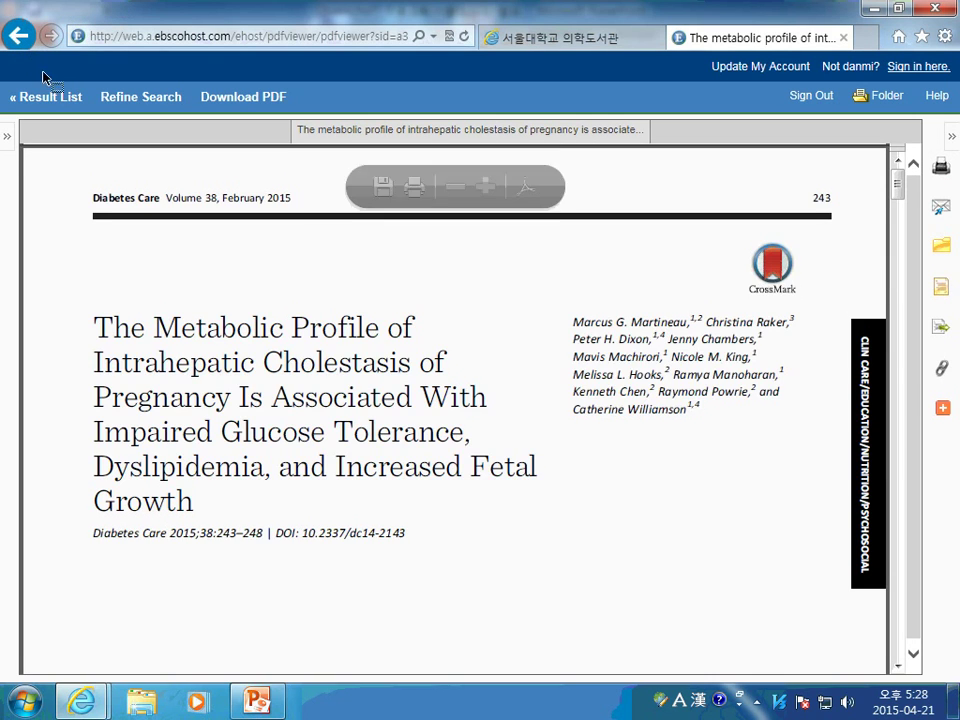
{"action": "left_click", "coordinate": [18, 35]}
{"action": "scroll", "coordinate": [836, 272], "scroll_direction": "down", "scroll_amount": 2}
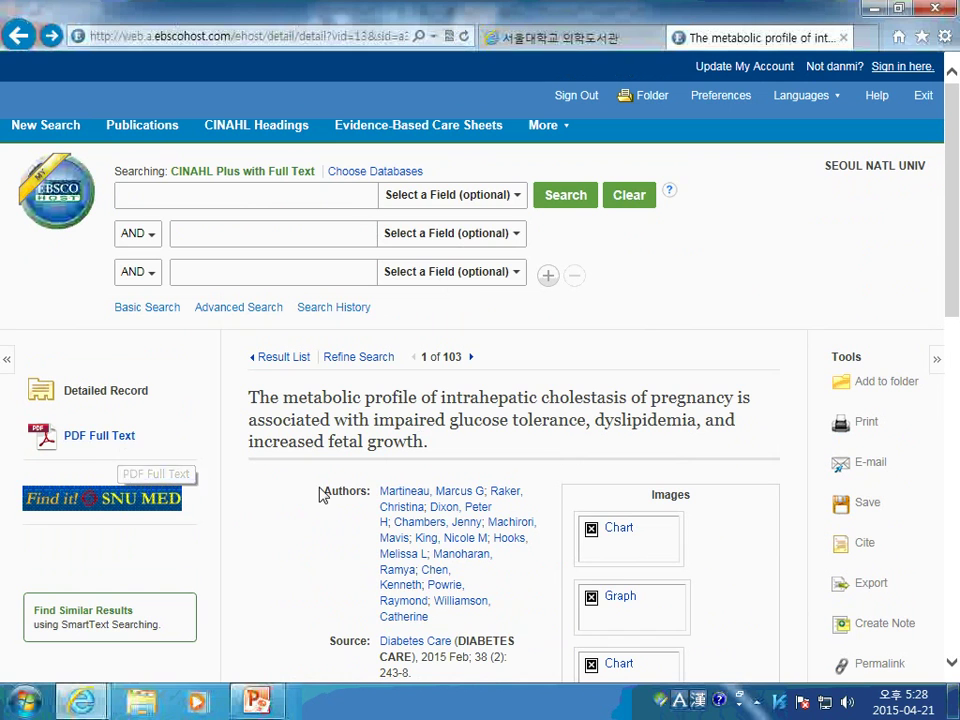
Show the article's citation formats and copy the Chicago/Turabian Author-Date citation
{"action": "scroll", "coordinate": [868, 420], "scroll_direction": "down", "scroll_amount": 2}
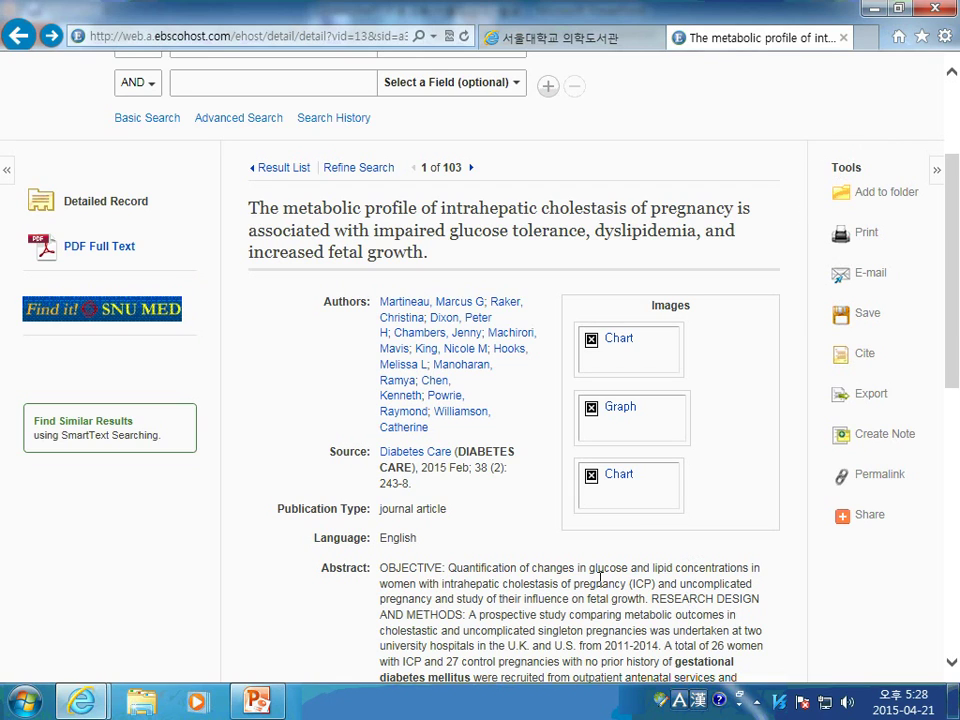
{"action": "left_click", "coordinate": [870, 358]}
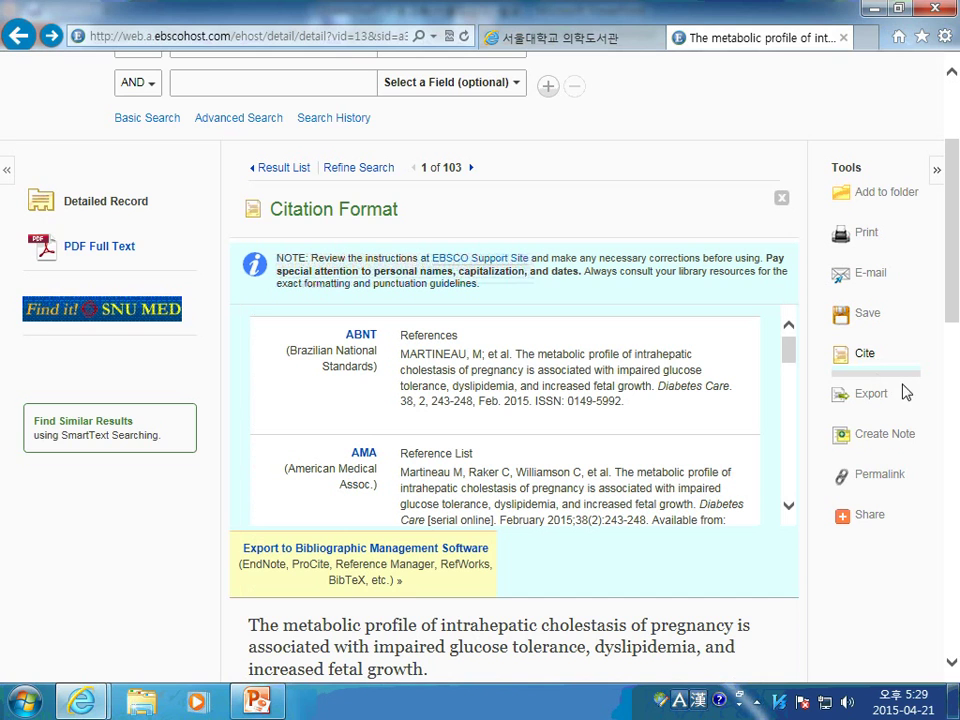
{"action": "scroll", "coordinate": [707, 420], "scroll_direction": "down", "scroll_amount": 3}
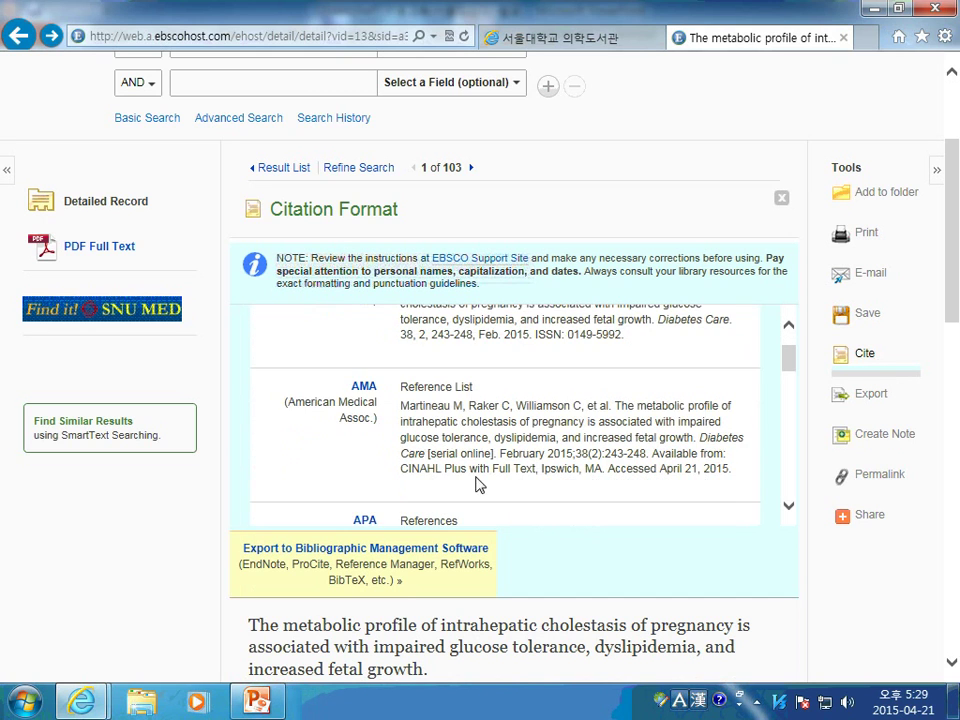
{"action": "scroll", "coordinate": [495, 468], "scroll_direction": "down", "scroll_amount": 3}
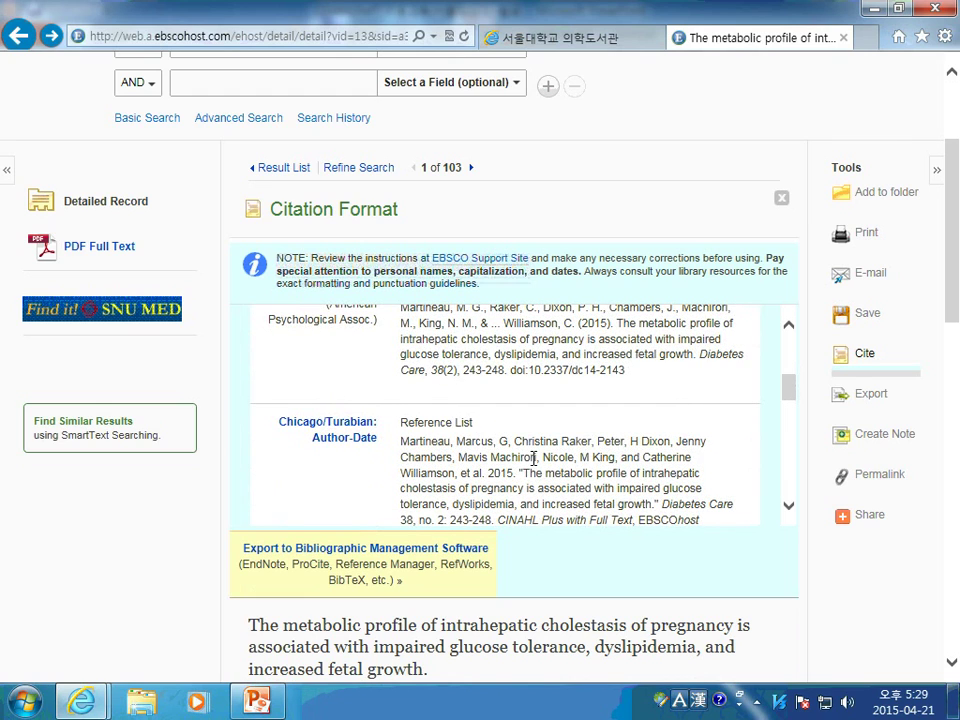
{"action": "scroll", "coordinate": [507, 443], "scroll_direction": "down", "scroll_amount": 1}
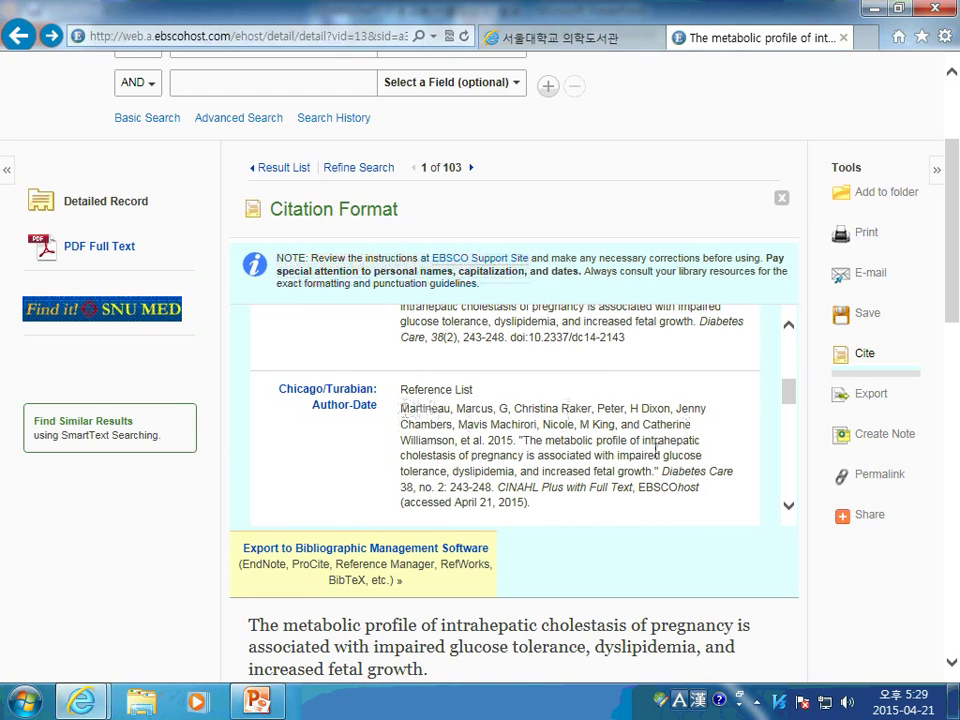
{"action": "left_click_drag", "start_coordinate": [402, 409], "coordinate": [546, 499]}
{"action": "right_click", "coordinate": [546, 499]}
{"action": "left_click", "coordinate": [620, 258]}
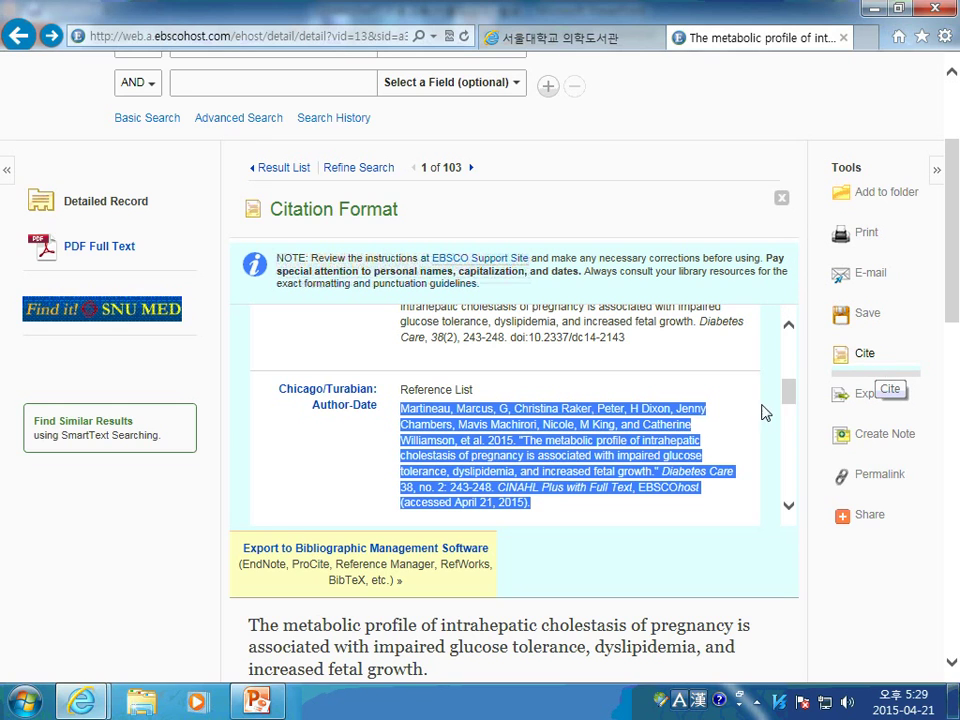
Clear the selection and close the Citation Format panel, returning to the detailed record
{"action": "scroll", "coordinate": [560, 405], "scroll_direction": "up", "scroll_amount": 3}
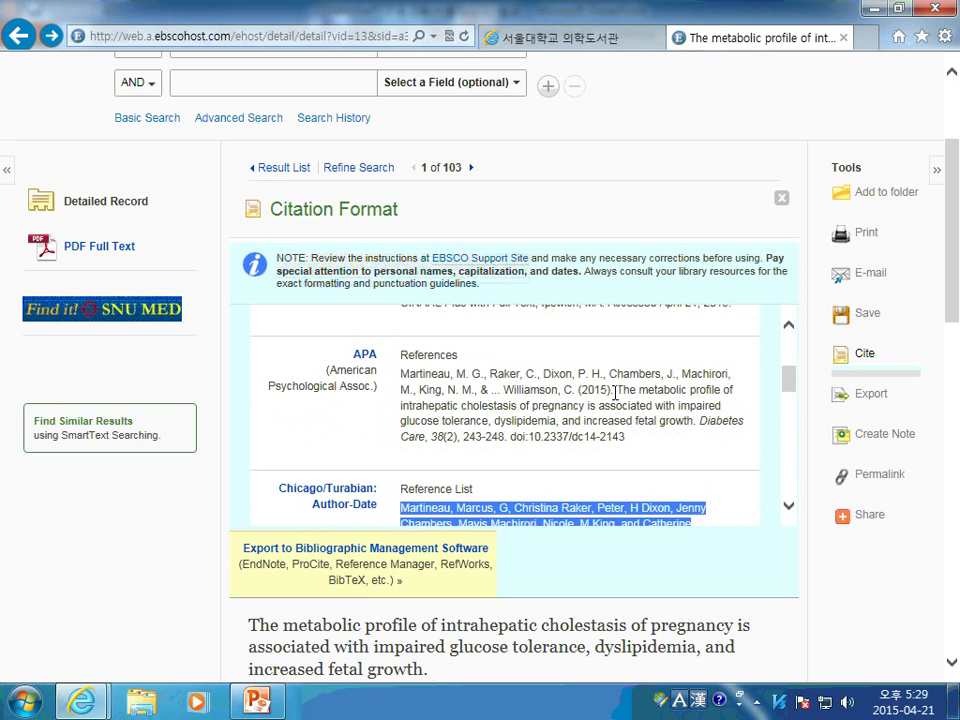
{"action": "scroll", "coordinate": [614, 390], "scroll_direction": "down", "scroll_amount": 4}
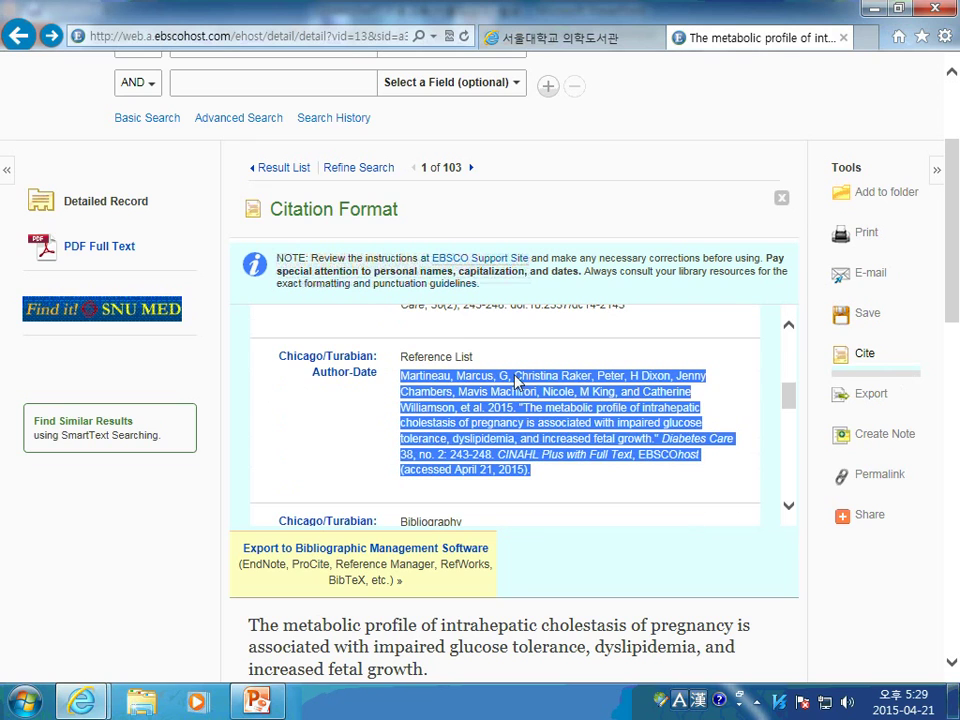
{"action": "left_click", "coordinate": [332, 429]}
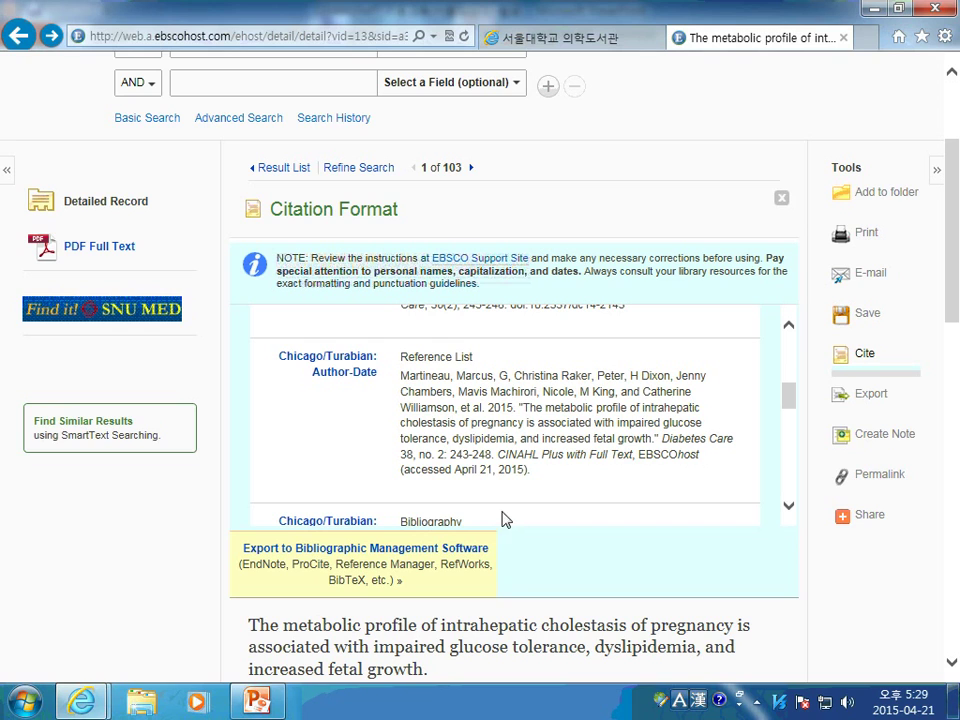
{"action": "left_click", "coordinate": [782, 200]}
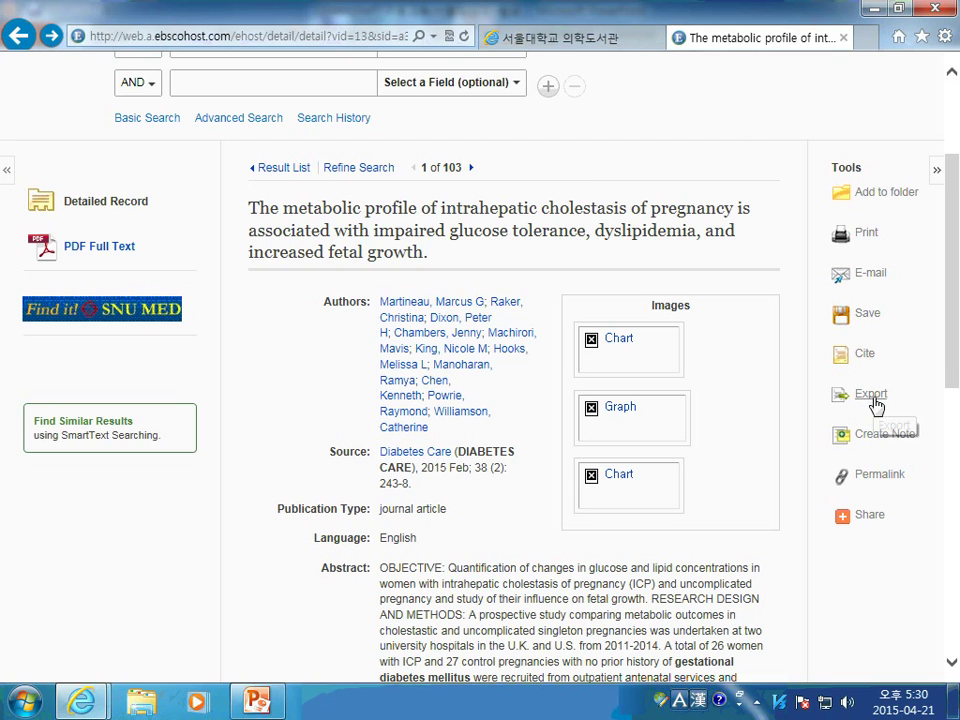
{"action": "left_click", "coordinate": [873, 400]}
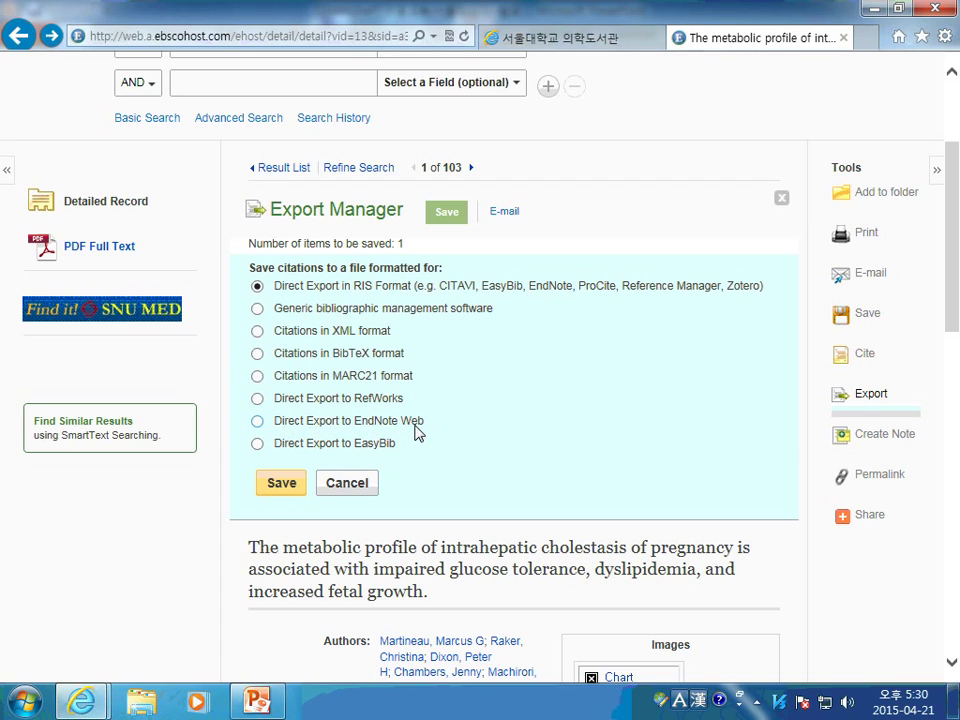
{"action": "left_click", "coordinate": [257, 399]}
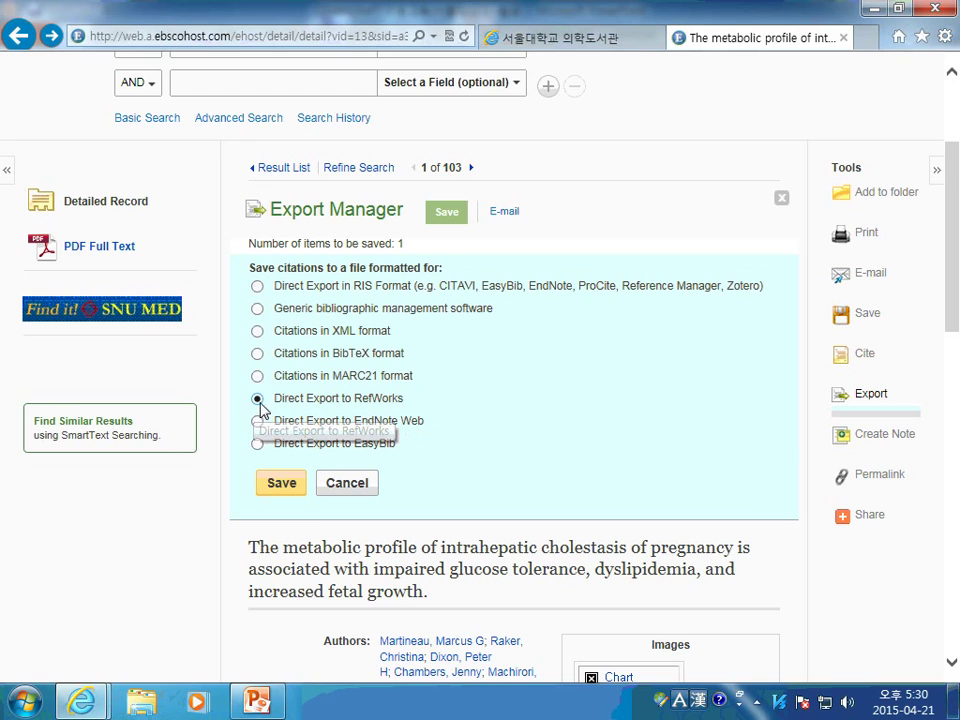
{"action": "left_click", "coordinate": [281, 490]}
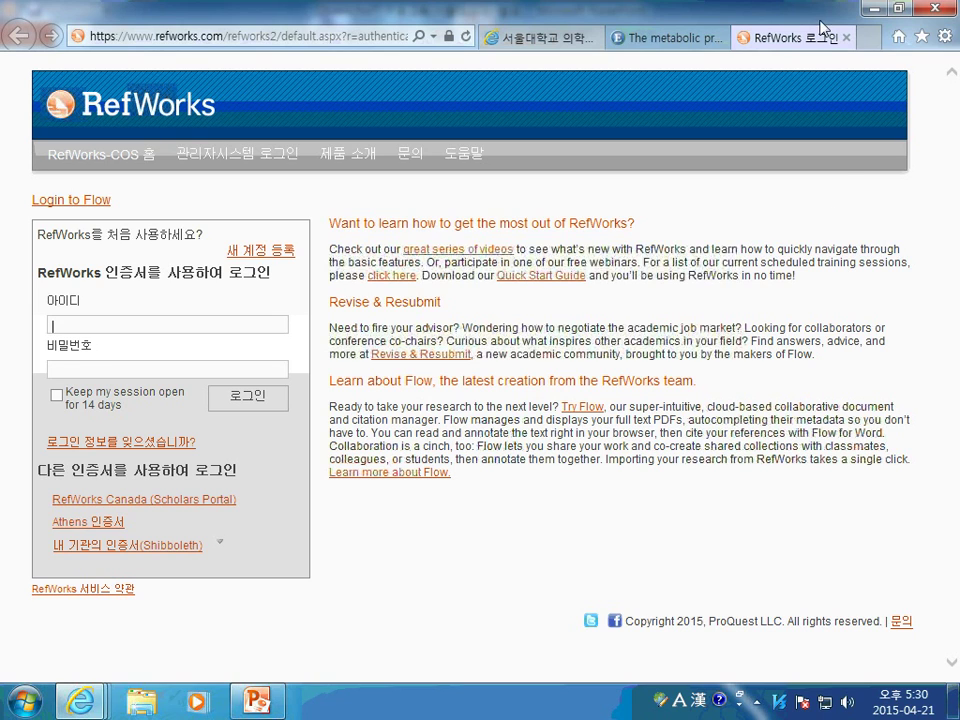
{"action": "left_click", "coordinate": [845, 38]}
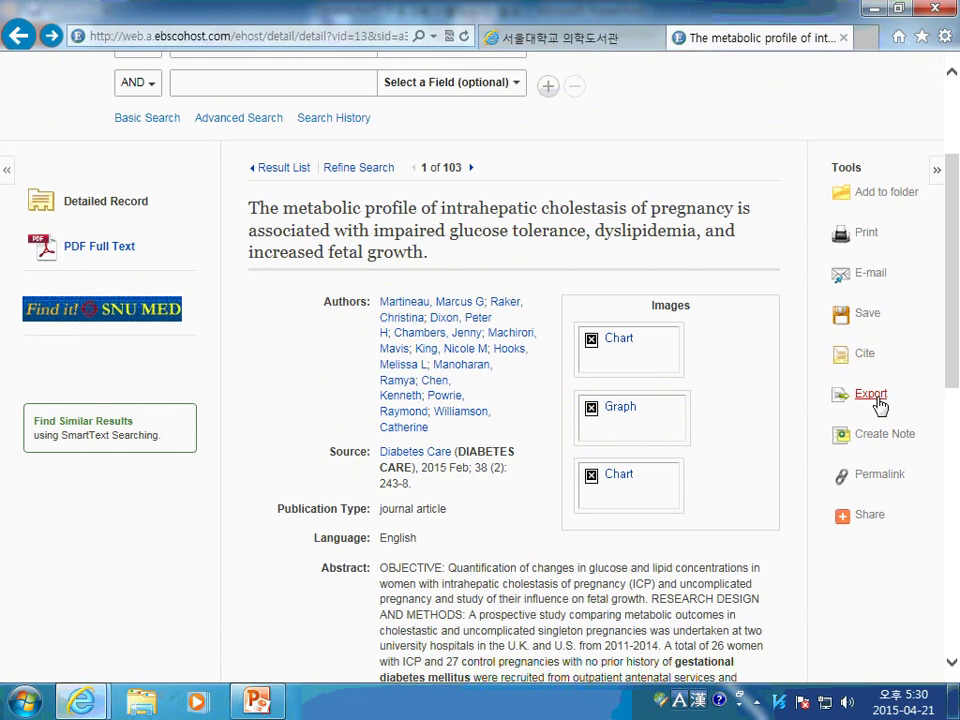
{"action": "left_click", "coordinate": [872, 400]}
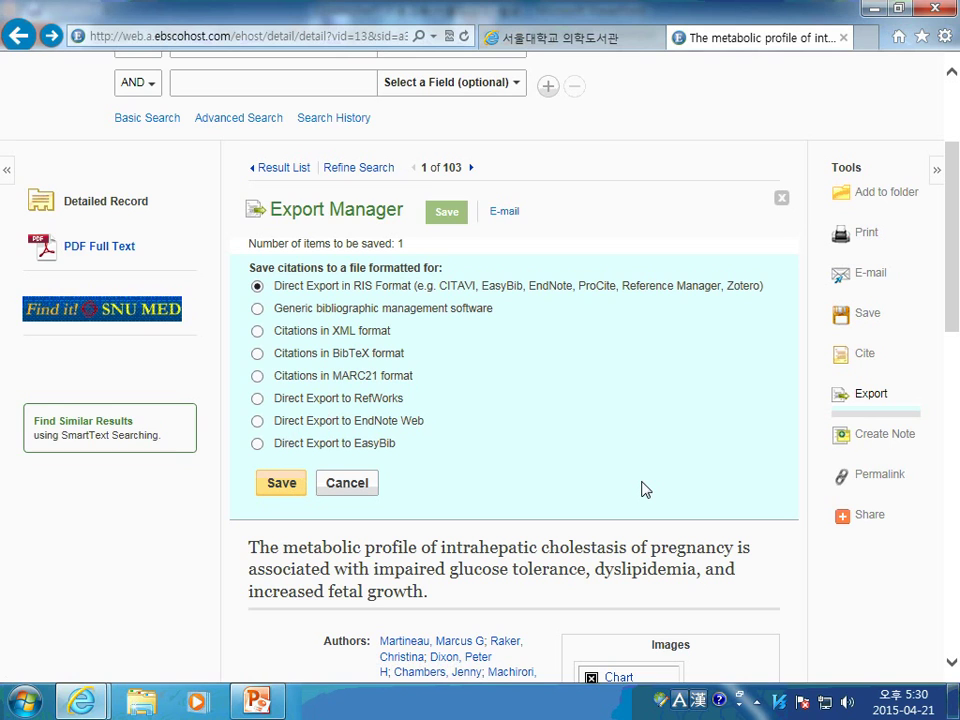
{"action": "left_click", "coordinate": [781, 198]}
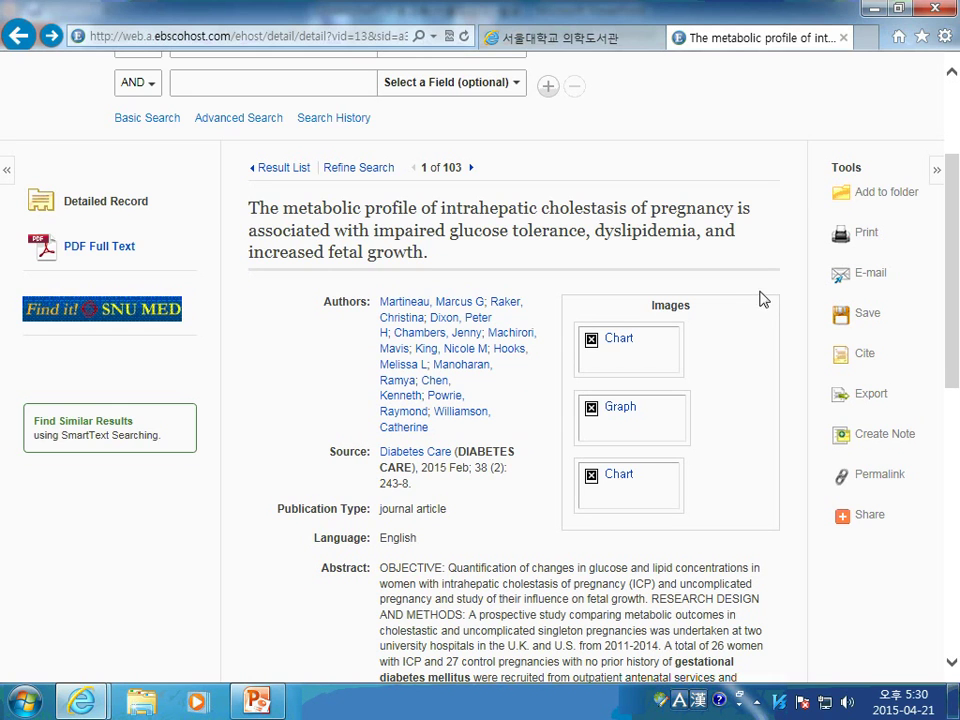
{"action": "scroll", "coordinate": [747, 307], "scroll_direction": "down", "scroll_amount": 2}
{"action": "scroll", "coordinate": [747, 307], "scroll_direction": "down", "scroll_amount": 3}
{"action": "scroll", "coordinate": [735, 306], "scroll_direction": "up", "scroll_amount": 8}
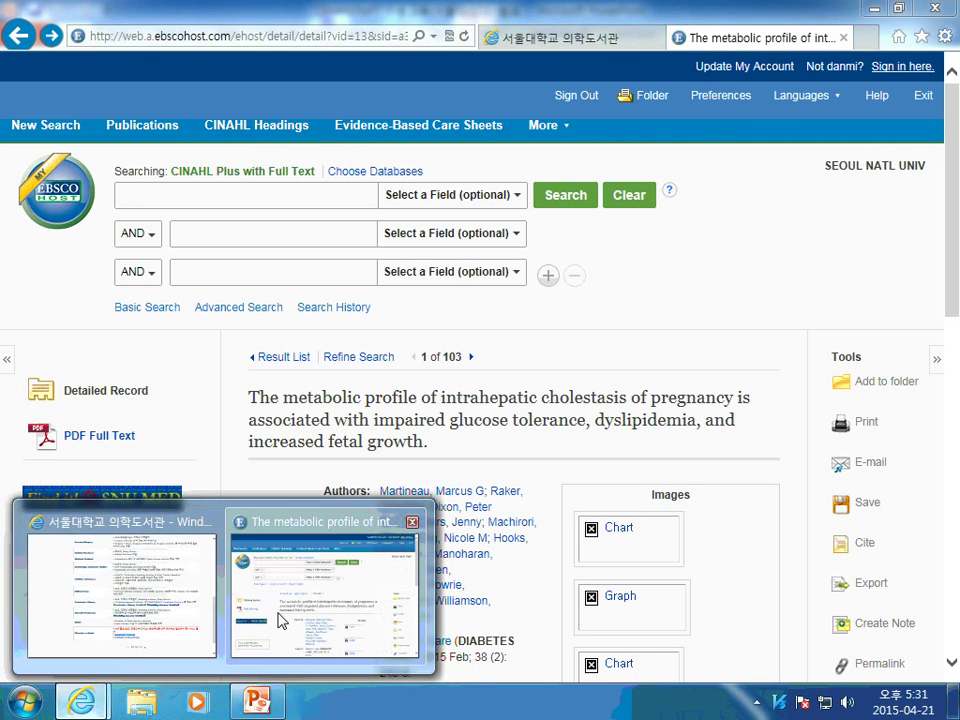
{"action": "left_click", "coordinate": [279, 620]}
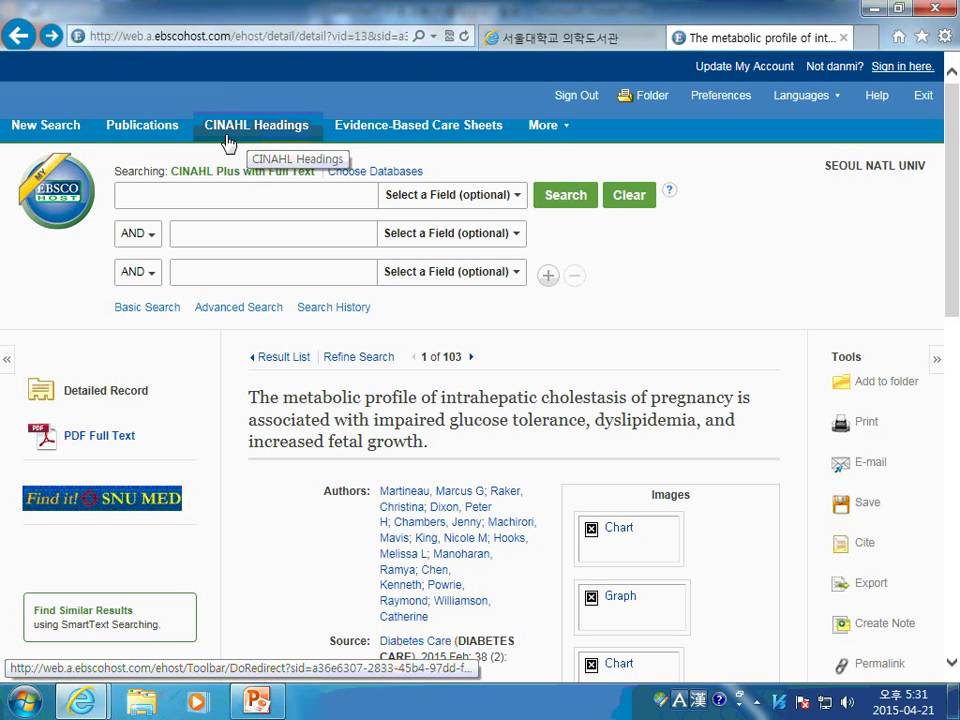
Open CINAHL Headings from a fresh advanced search, then show PowerPoint slide 16 (breast cancer AND psychological stress)
{"action": "left_click", "coordinate": [28, 127]}
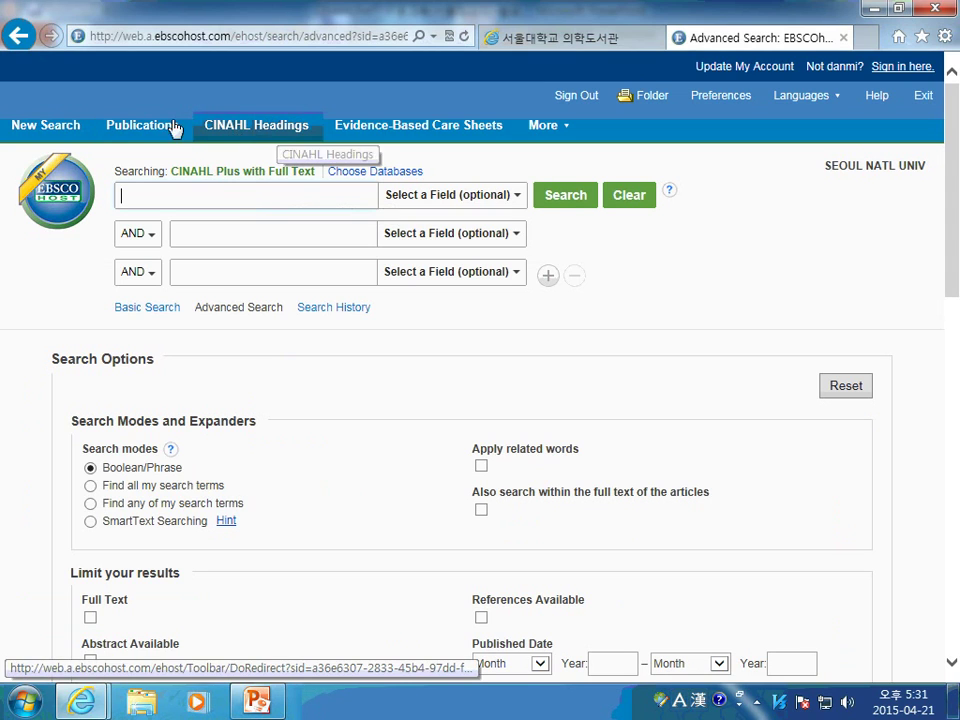
{"action": "left_click", "coordinate": [260, 133]}
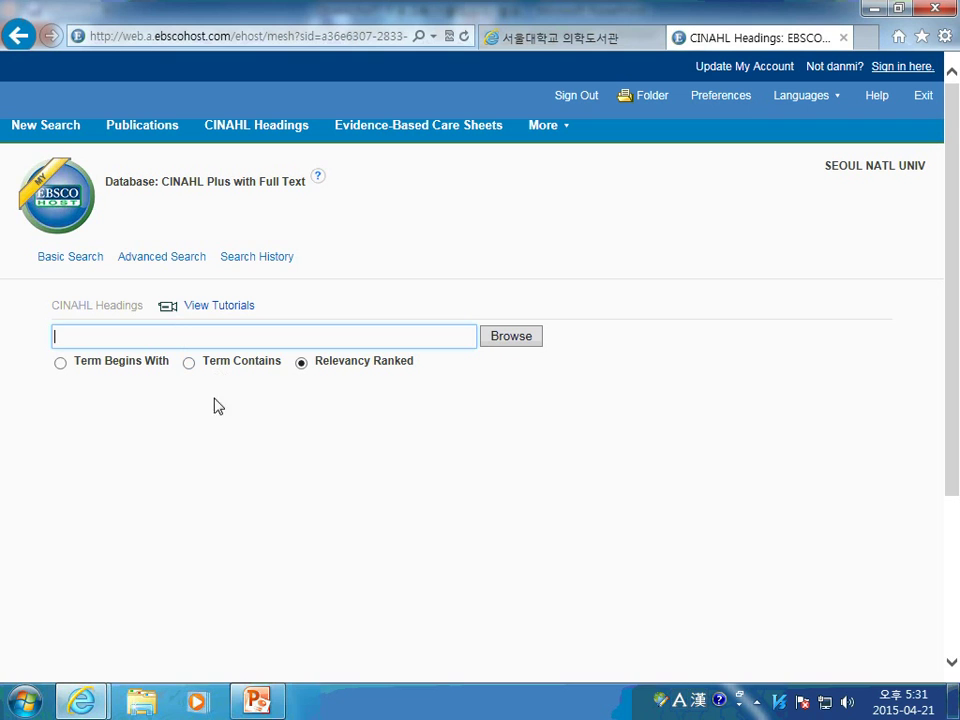
{"action": "left_click", "coordinate": [250, 704]}
{"action": "left_click", "coordinate": [107, 508]}
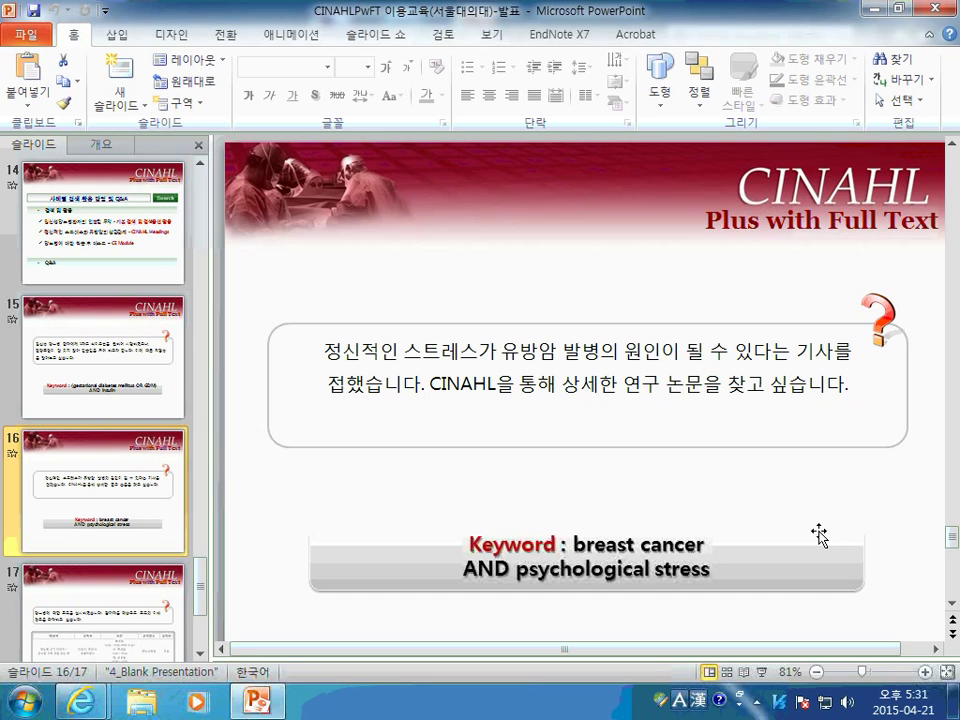
Switch from PowerPoint back to the CINAHL Headings window in Internet Explorer
{"action": "mouse_move", "coordinate": [80, 702]}
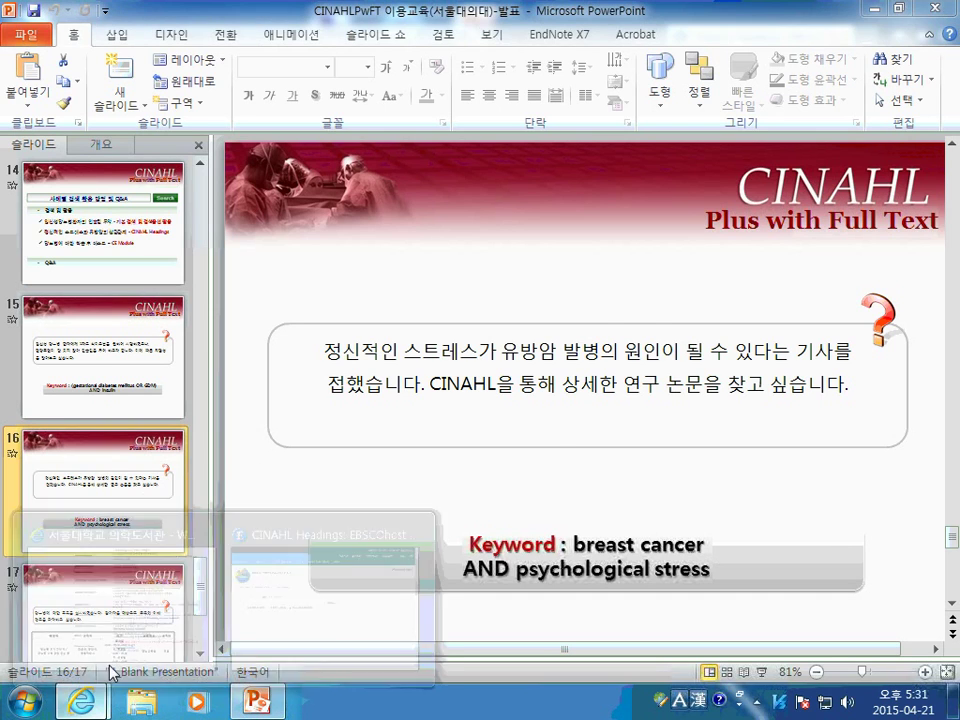
{"action": "left_click", "coordinate": [299, 616]}
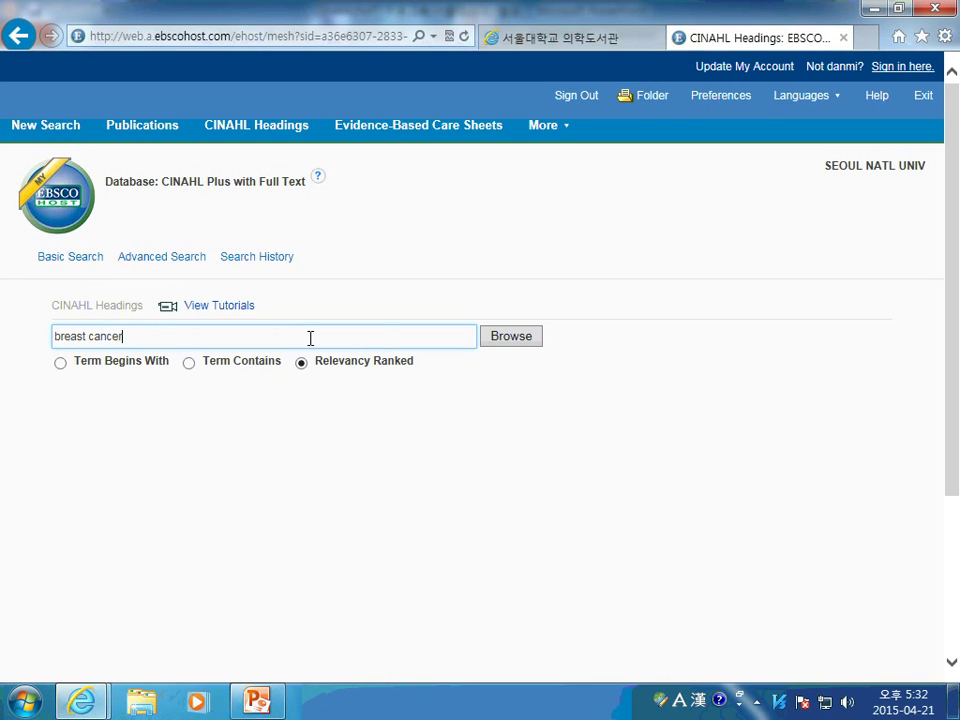
Browse headings for breast cancer and tick Breast Neoplasms, keeping all subheadings after trying Diet/Drug Therapy
{"action": "left_click", "coordinate": [500, 337]}
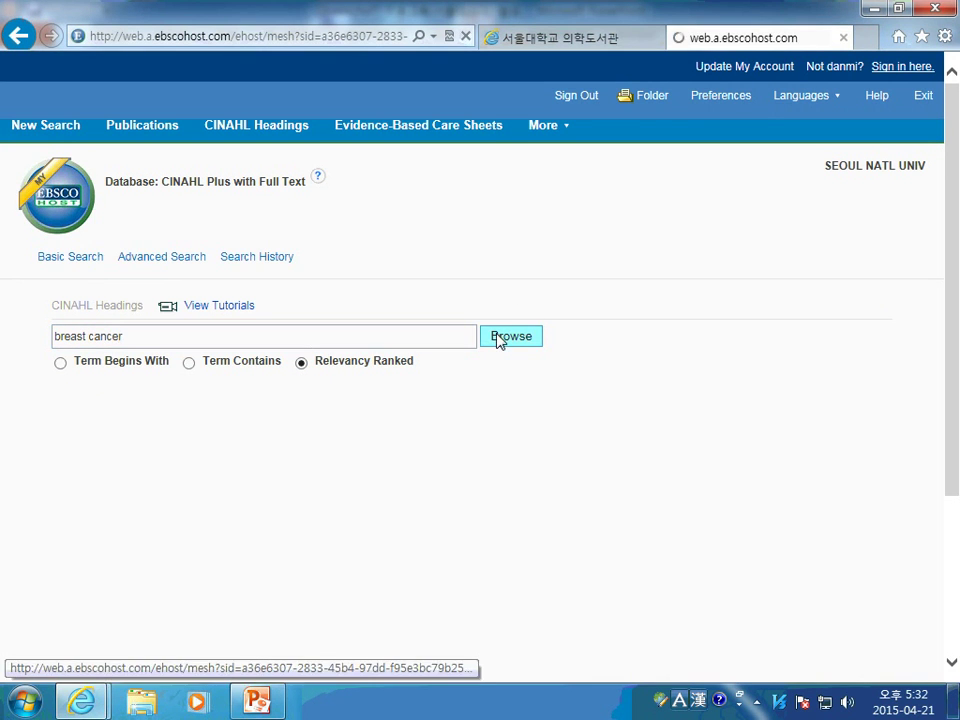
{"action": "scroll", "coordinate": [300, 459], "scroll_direction": "down", "scroll_amount": 2}
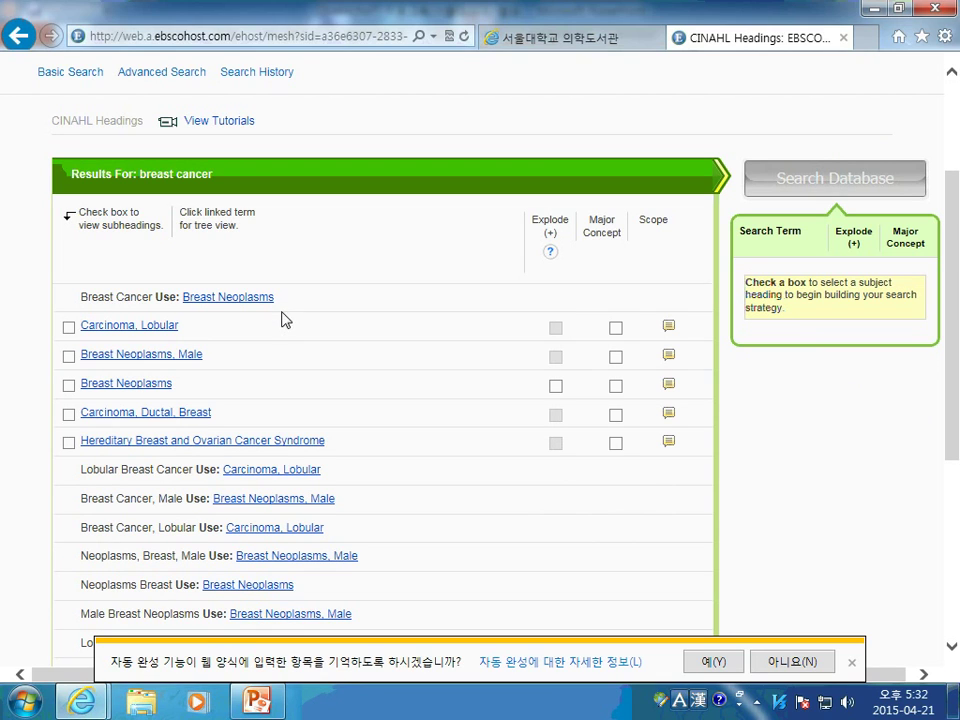
{"action": "left_click", "coordinate": [68, 385]}
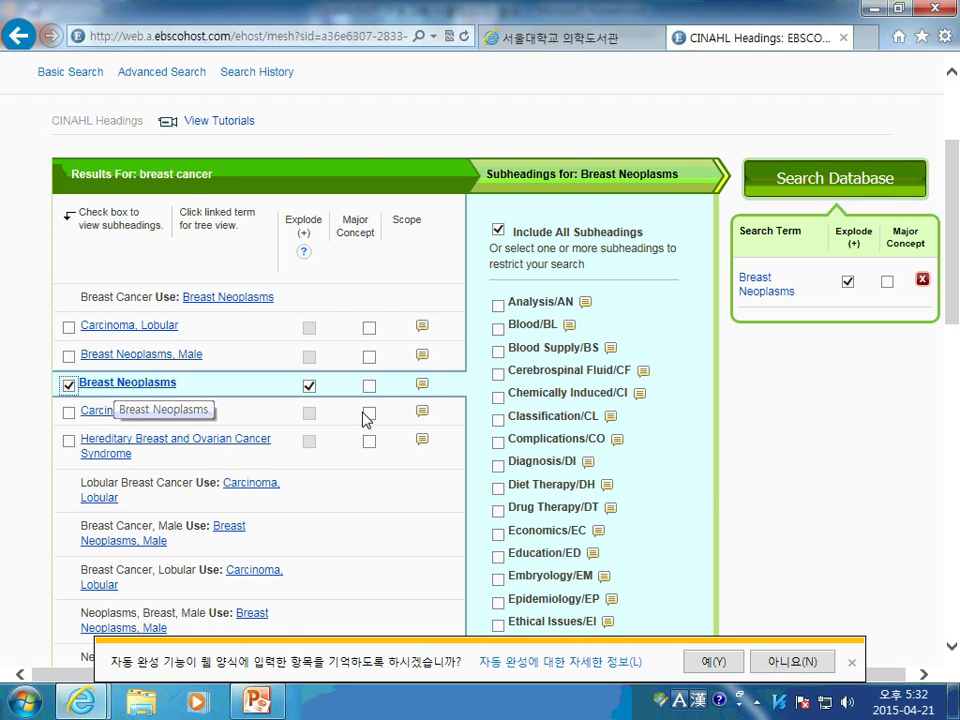
{"action": "scroll", "coordinate": [612, 397], "scroll_direction": "down", "scroll_amount": 2}
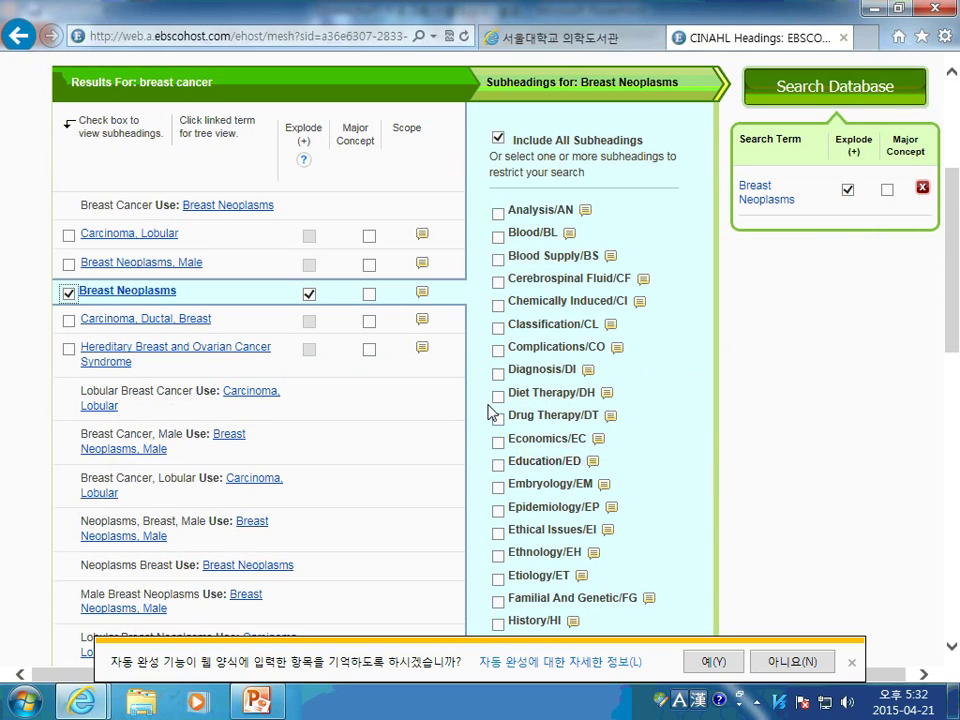
{"action": "left_click", "coordinate": [498, 396]}
{"action": "left_click", "coordinate": [498, 419]}
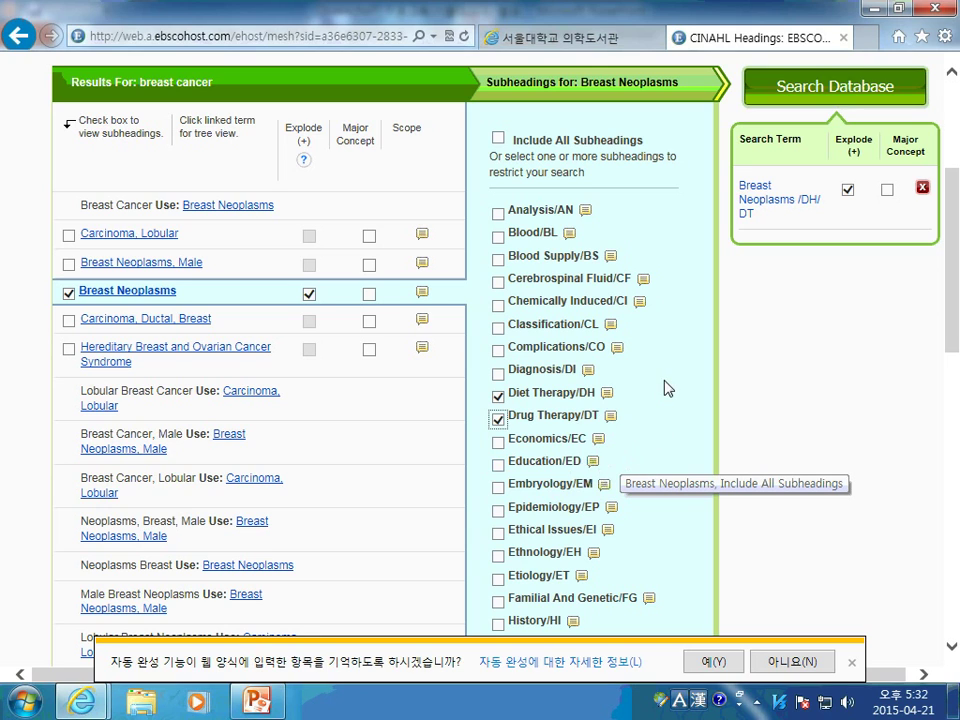
{"action": "left_click", "coordinate": [498, 419]}
{"action": "left_click", "coordinate": [498, 396]}
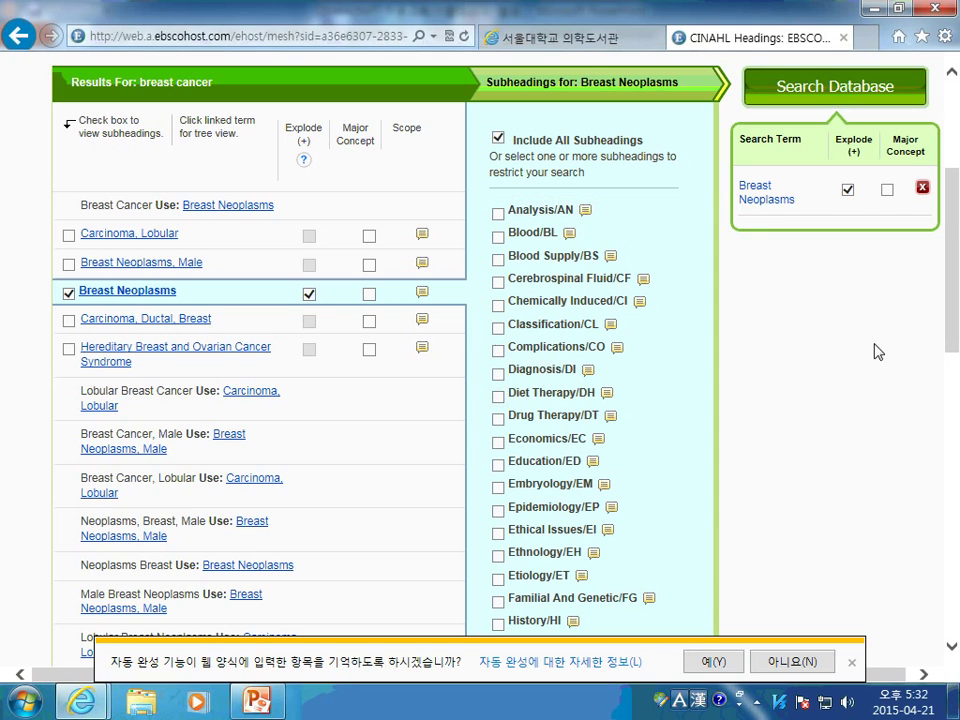
Dismiss the autocomplete bar and keep Breast Neoplasms while browsing for an additional term
{"action": "left_click", "coordinate": [851, 662]}
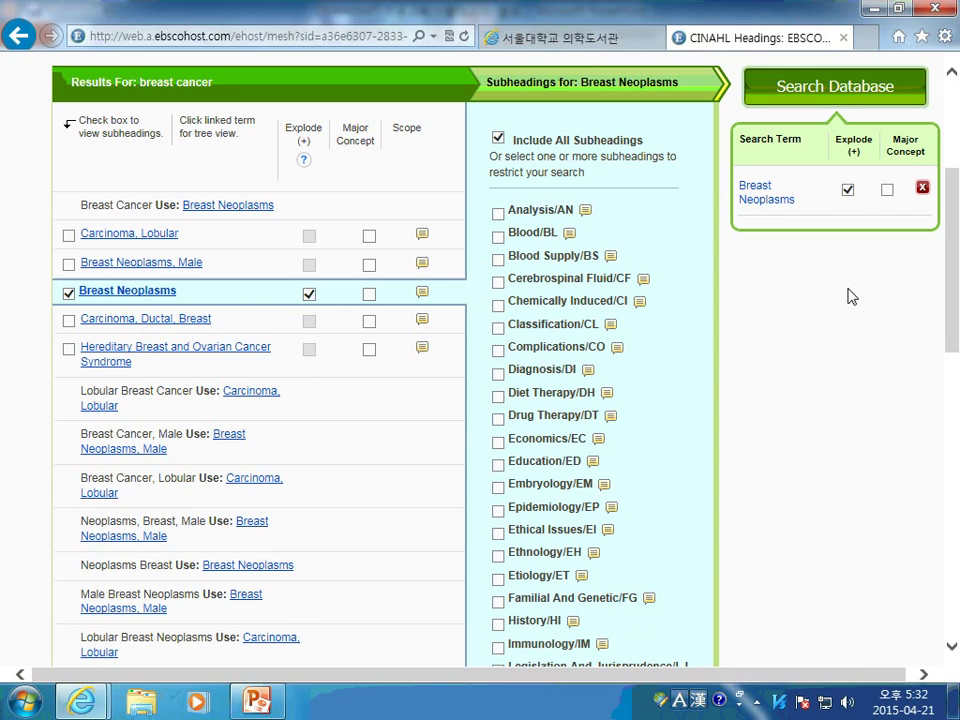
{"action": "scroll", "coordinate": [849, 306], "scroll_direction": "down", "scroll_amount": 4}
{"action": "scroll", "coordinate": [849, 336], "scroll_direction": "up", "scroll_amount": 5}
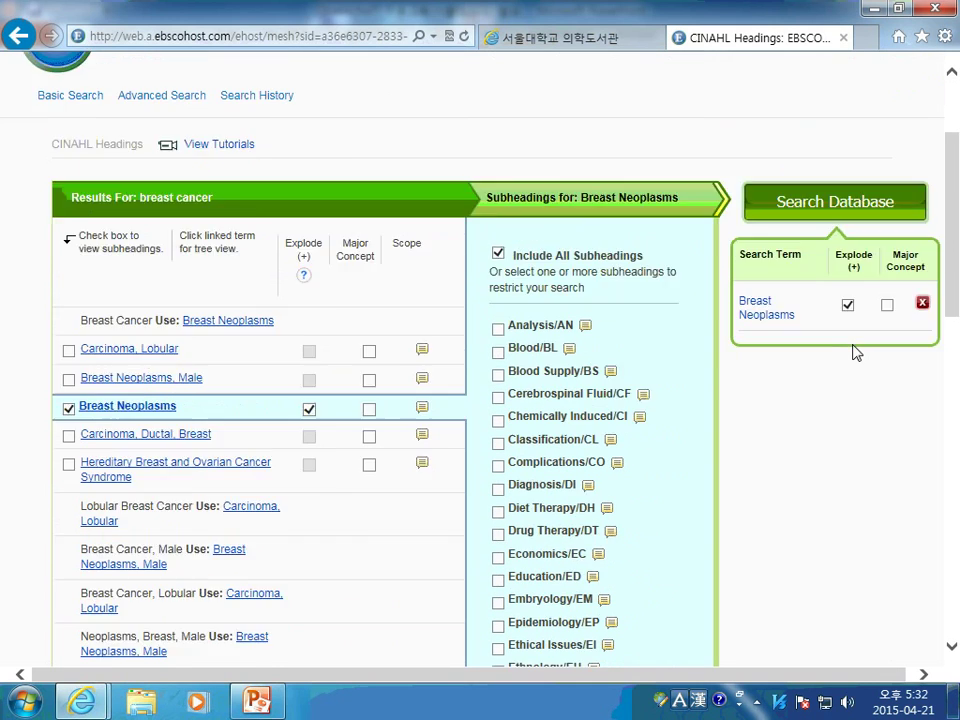
{"action": "scroll", "coordinate": [855, 352], "scroll_direction": "up", "scroll_amount": 1}
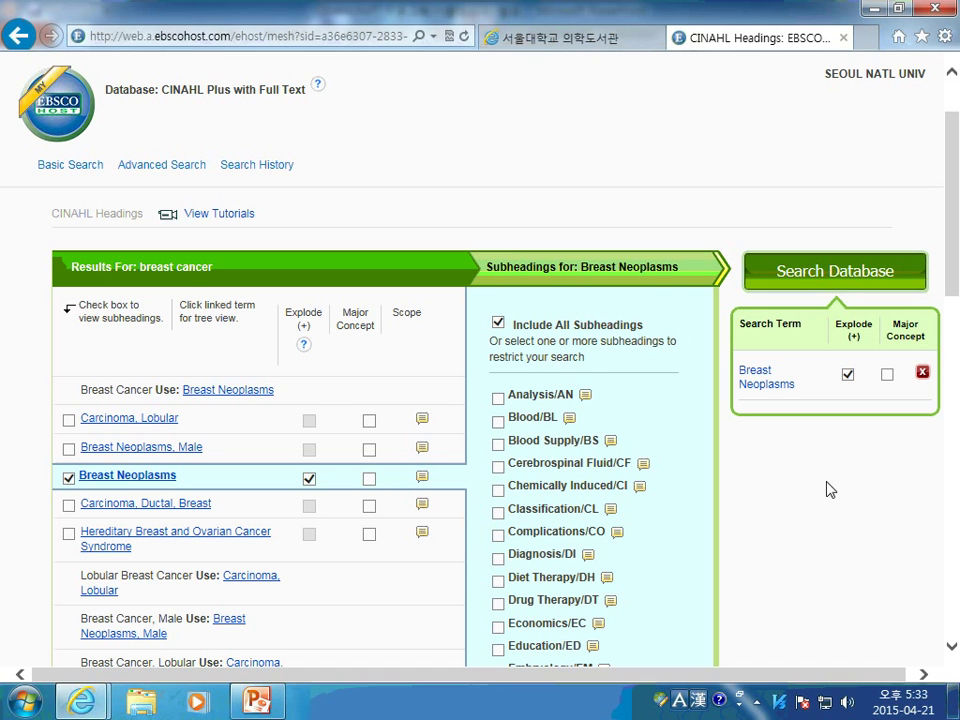
{"action": "scroll", "coordinate": [831, 444], "scroll_direction": "down", "scroll_amount": 3}
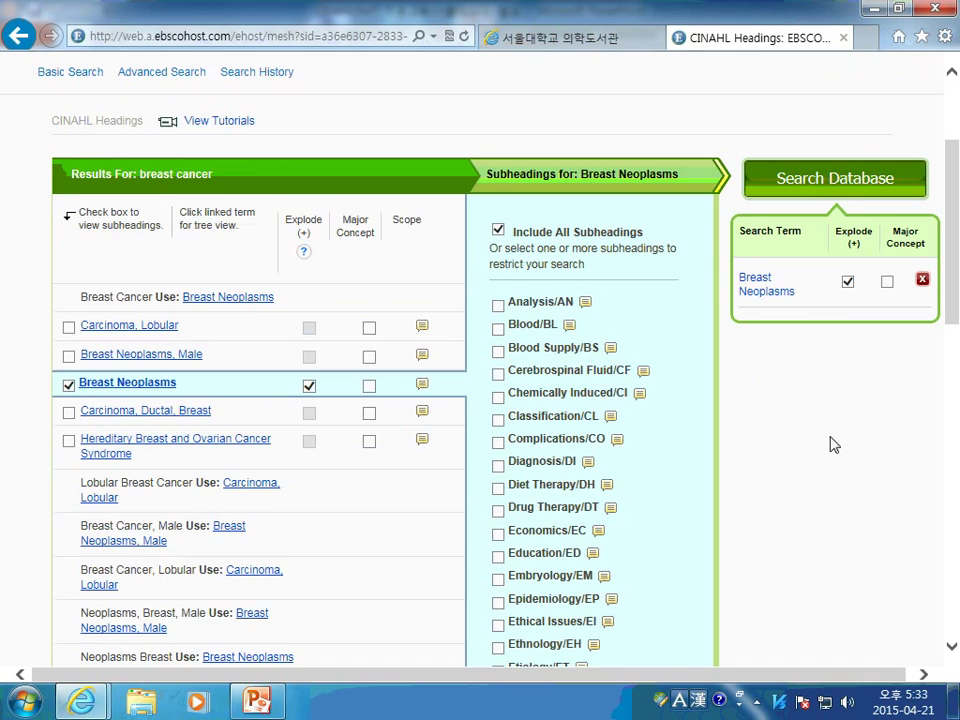
{"action": "scroll", "coordinate": [830, 455], "scroll_direction": "down", "scroll_amount": 4}
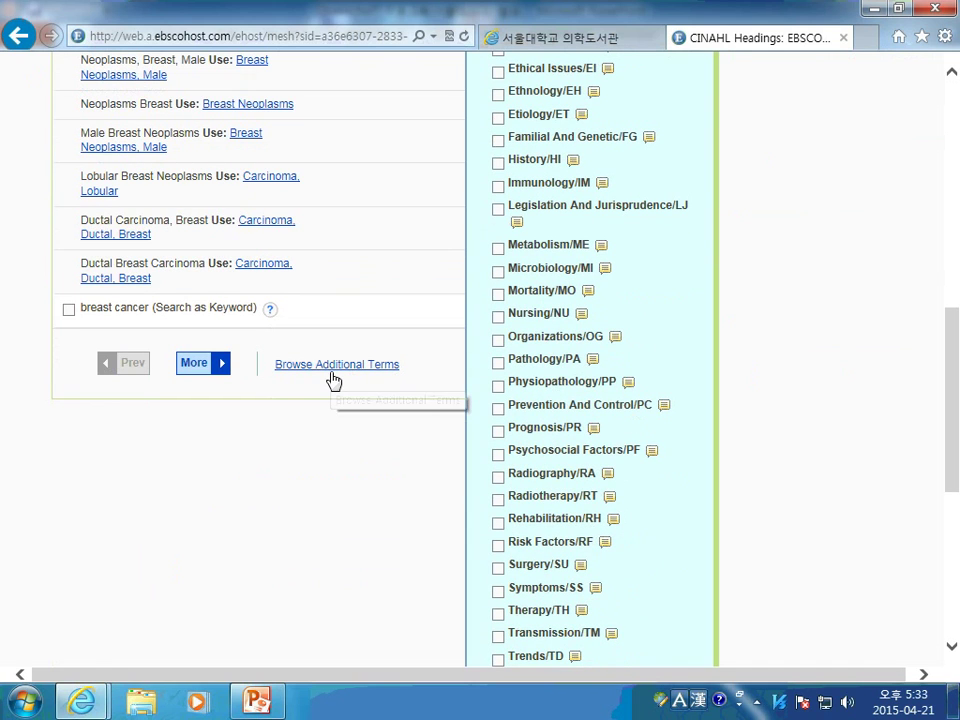
{"action": "left_click", "coordinate": [331, 368]}
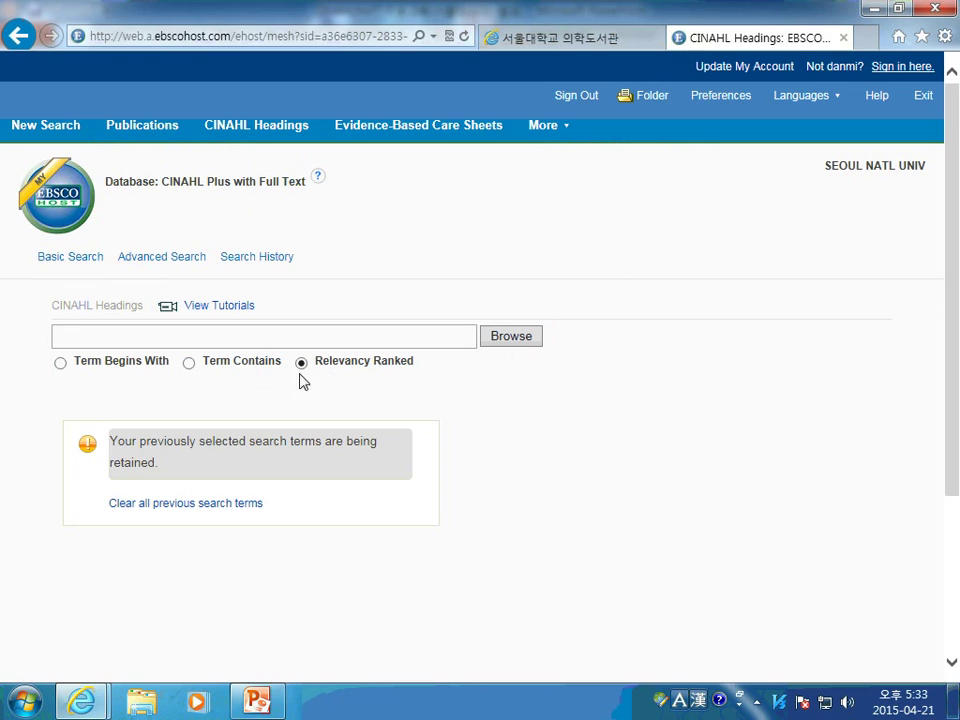
Browse 'psychological stress', tick Stress, Psychological, combine with AND, and search the database
{"action": "left_click", "coordinate": [219, 337]}
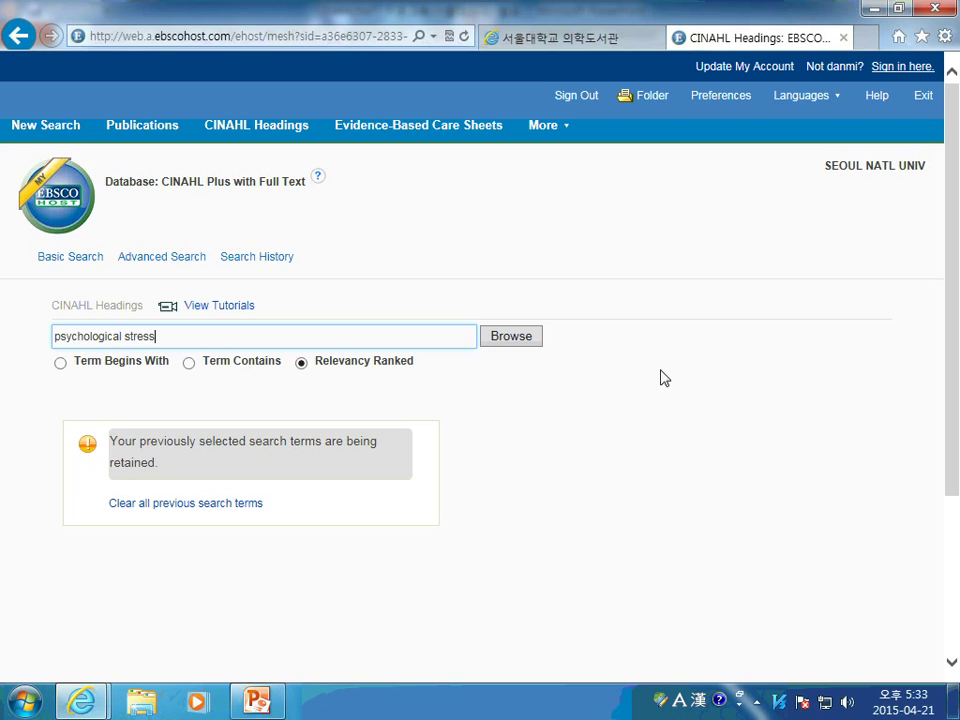
{"action": "left_click", "coordinate": [514, 341]}
{"action": "scroll", "coordinate": [505, 477], "scroll_direction": "down", "scroll_amount": 2}
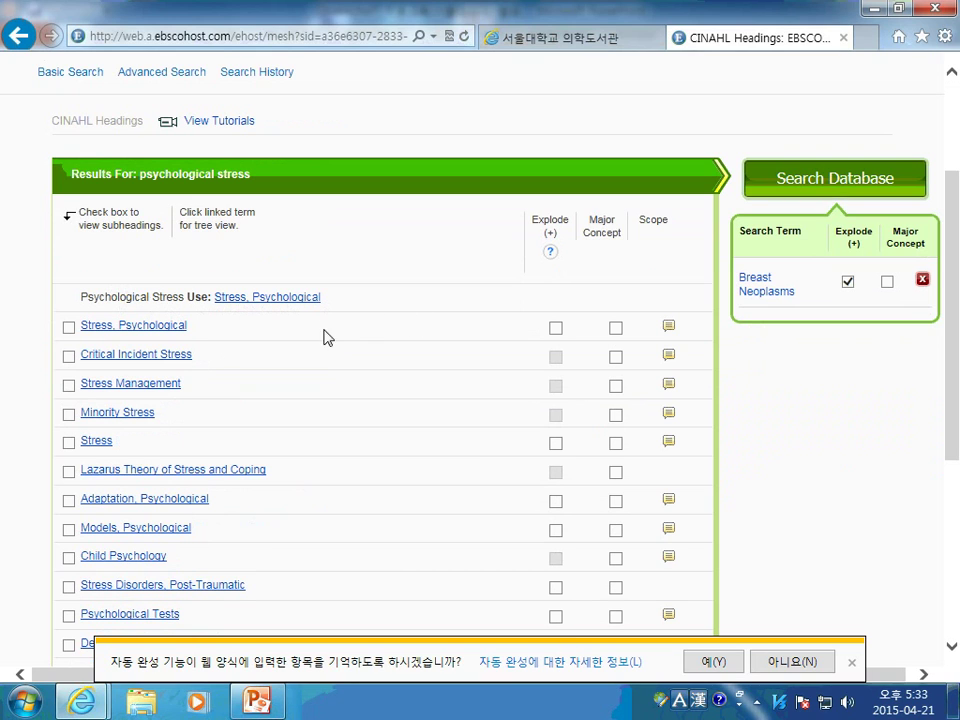
{"action": "left_click", "coordinate": [68, 329]}
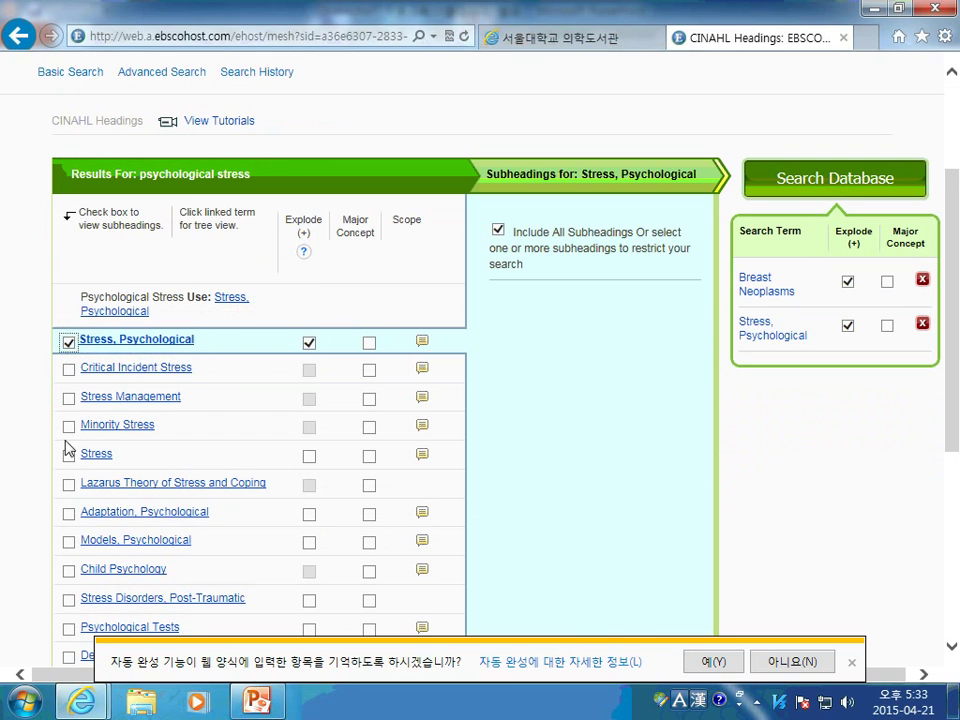
{"action": "scroll", "coordinate": [660, 318], "scroll_direction": "down", "scroll_amount": 2}
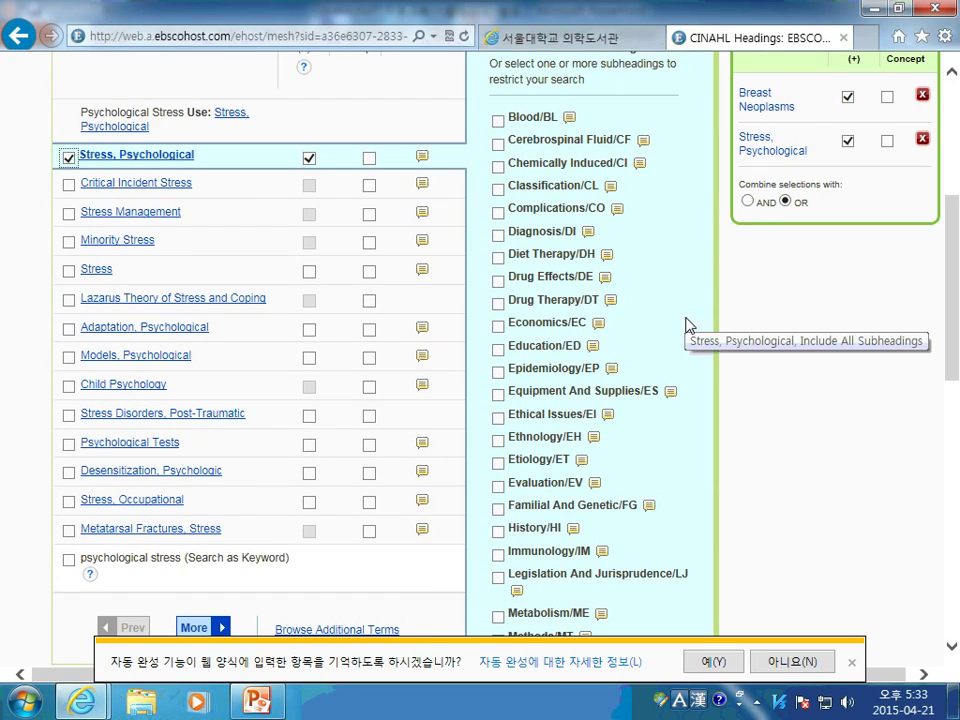
{"action": "scroll", "coordinate": [686, 344], "scroll_direction": "up", "scroll_amount": 1}
{"action": "scroll", "coordinate": [686, 344], "scroll_direction": "up", "scroll_amount": 2}
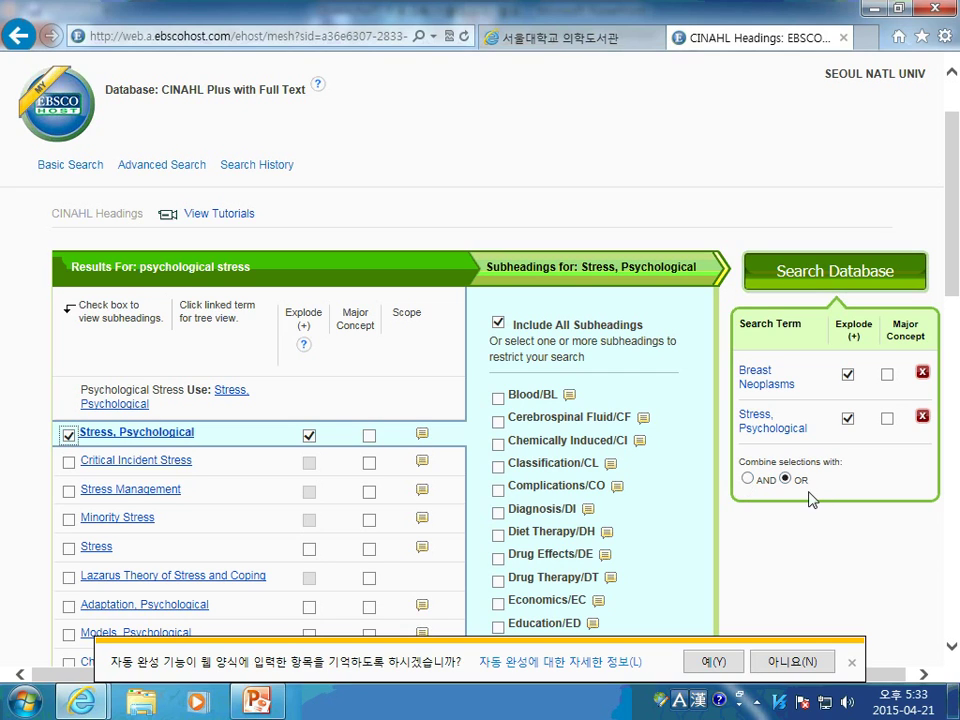
{"action": "left_click", "coordinate": [748, 481]}
{"action": "left_click", "coordinate": [851, 662]}
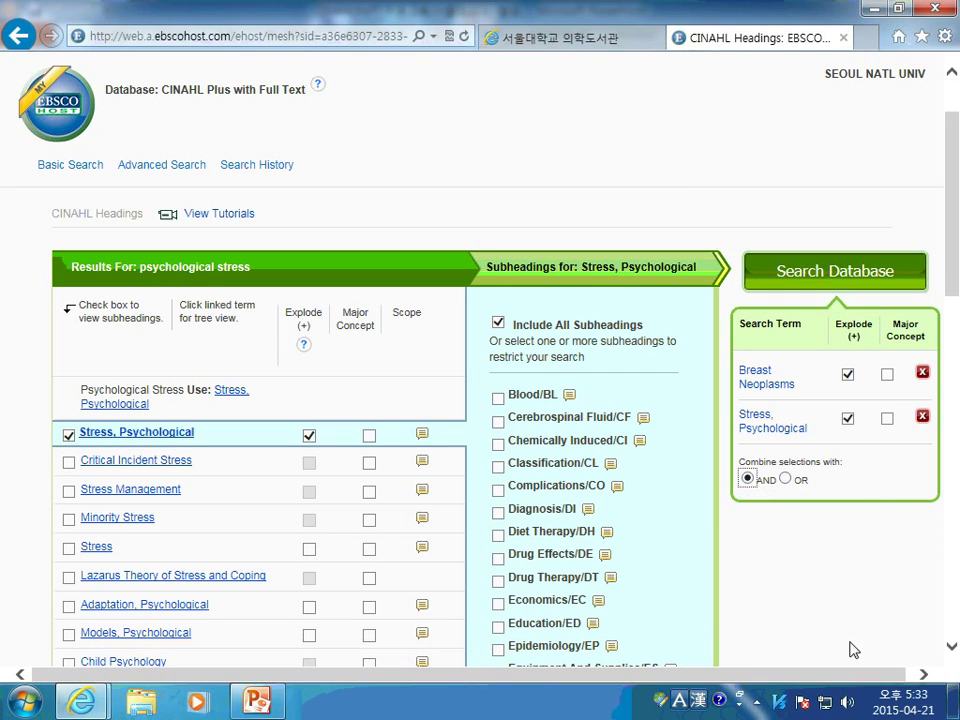
{"action": "left_click", "coordinate": [818, 284]}
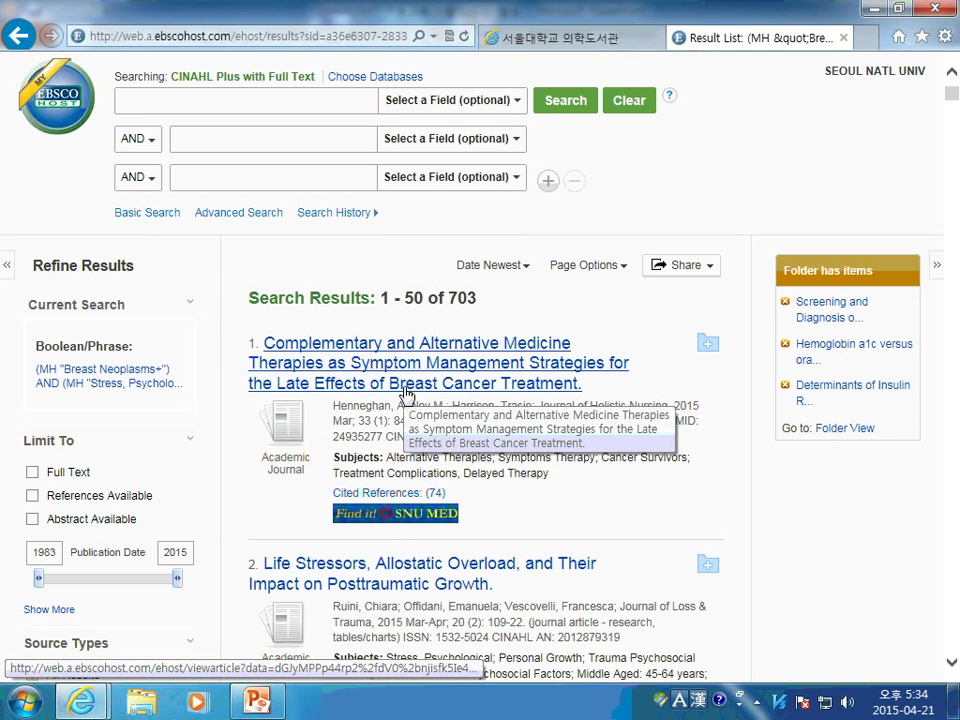
Scroll through the 703 Breast Neoplasms AND Stress, Psychological results and back to the top
{"action": "scroll", "coordinate": [430, 403], "scroll_direction": "down", "scroll_amount": 3}
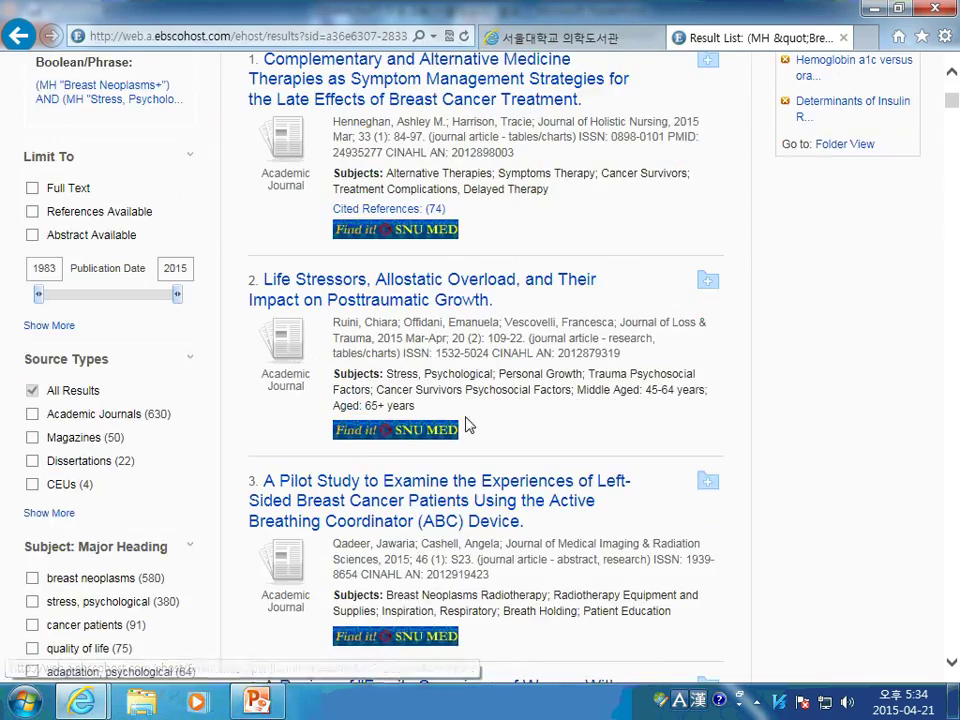
{"action": "scroll", "coordinate": [527, 388], "scroll_direction": "down", "scroll_amount": 1}
{"action": "scroll", "coordinate": [577, 400], "scroll_direction": "down", "scroll_amount": 1}
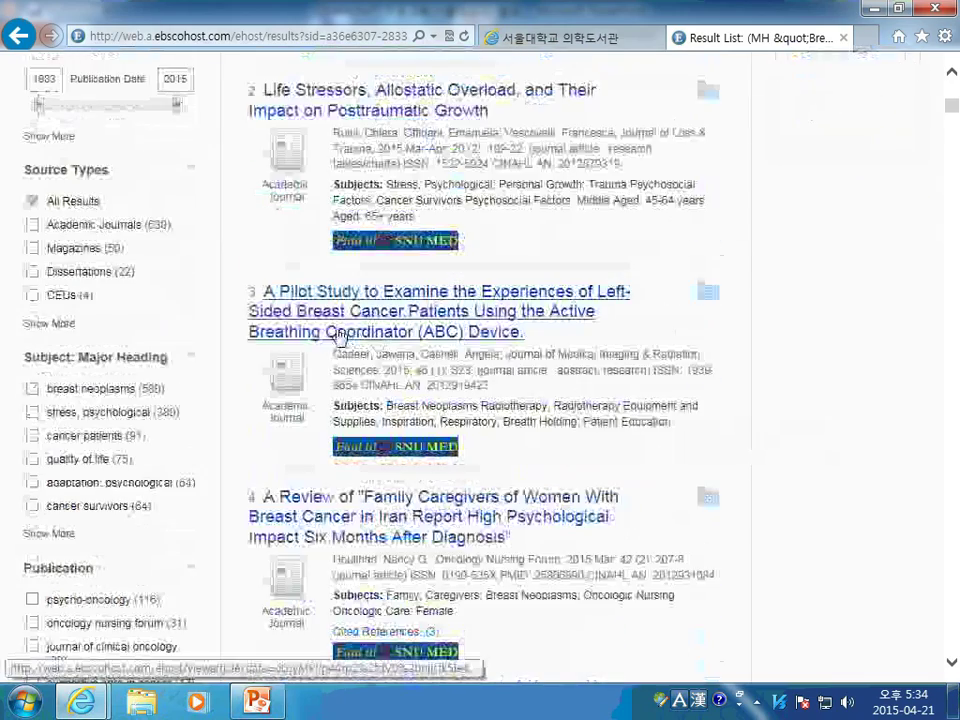
{"action": "scroll", "coordinate": [577, 400], "scroll_direction": "down", "scroll_amount": 1}
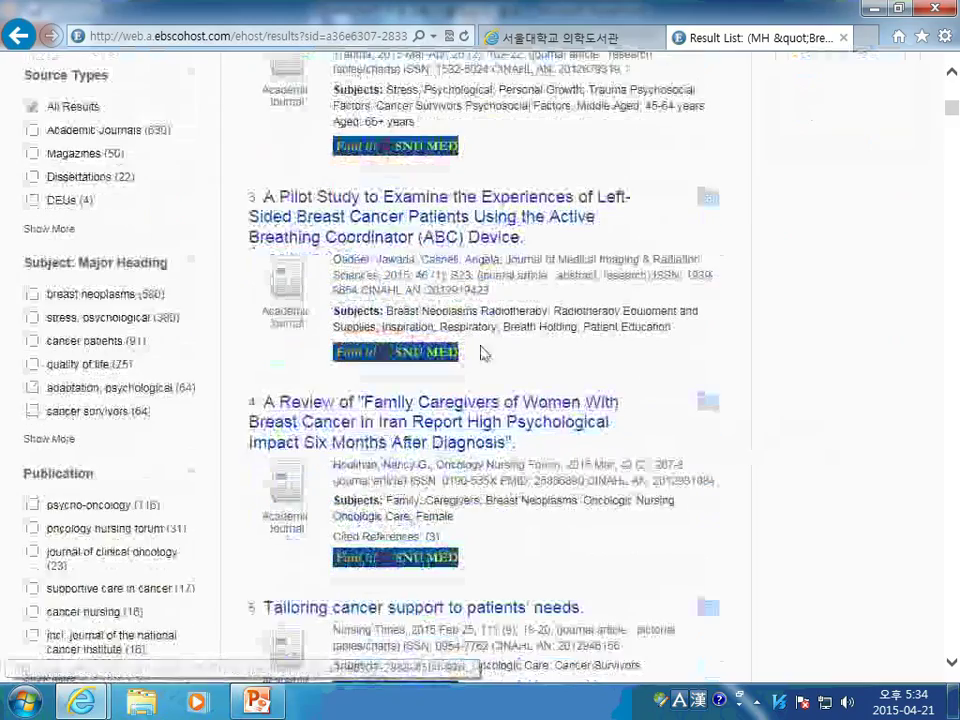
{"action": "scroll", "coordinate": [630, 362], "scroll_direction": "down", "scroll_amount": 3}
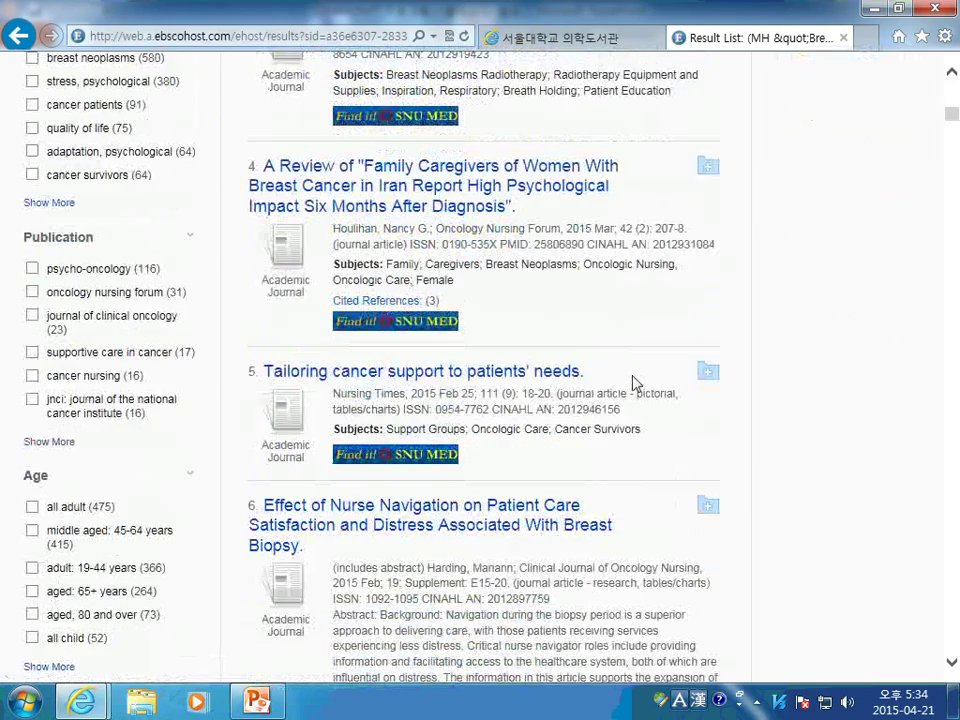
{"action": "scroll", "coordinate": [634, 381], "scroll_direction": "down", "scroll_amount": 6}
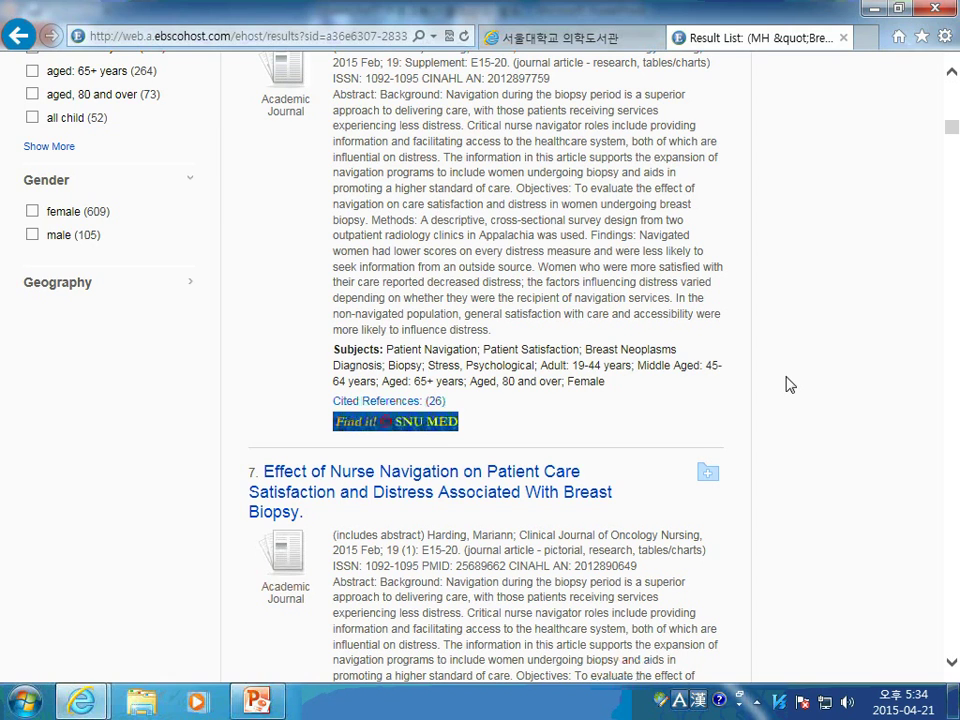
{"action": "scroll", "coordinate": [790, 370], "scroll_direction": "up", "scroll_amount": 15}
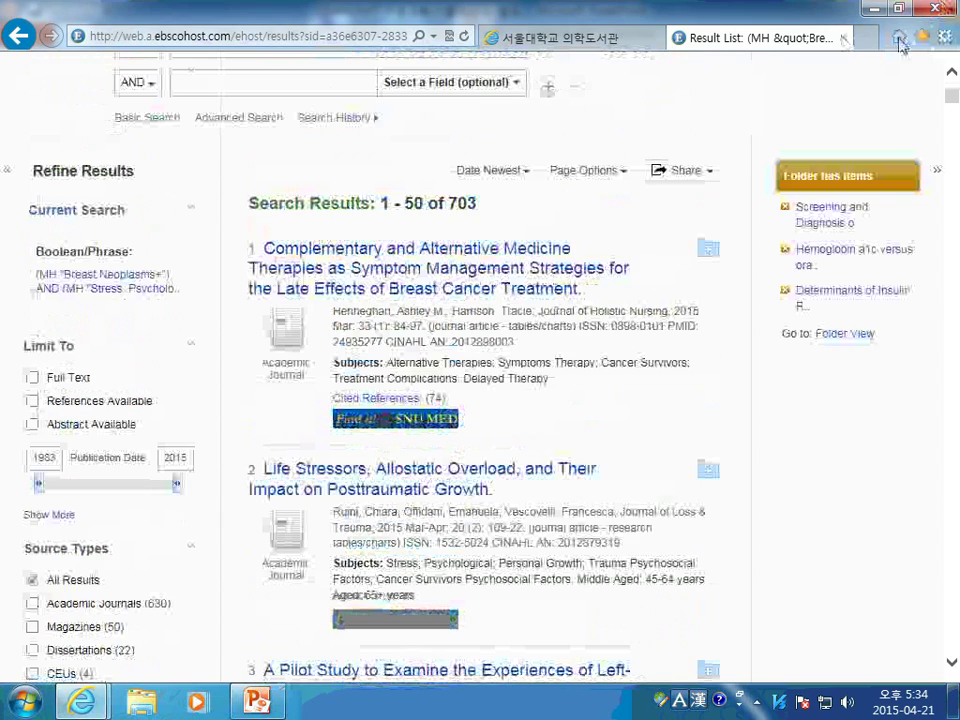
{"action": "left_click", "coordinate": [866, 37]}
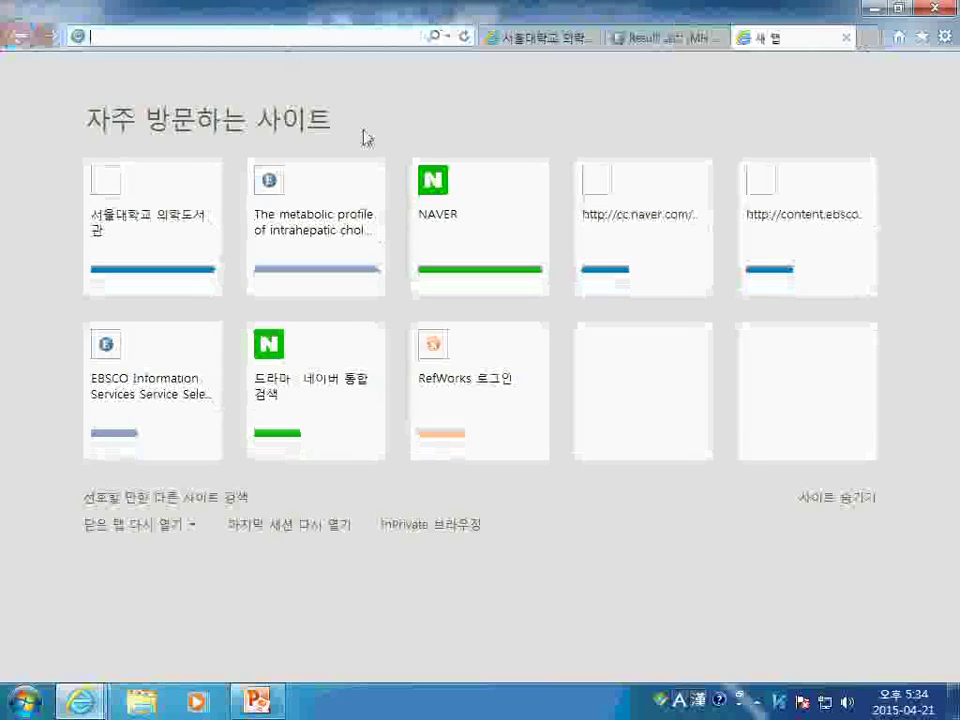
{"action": "type", "text": "www."}
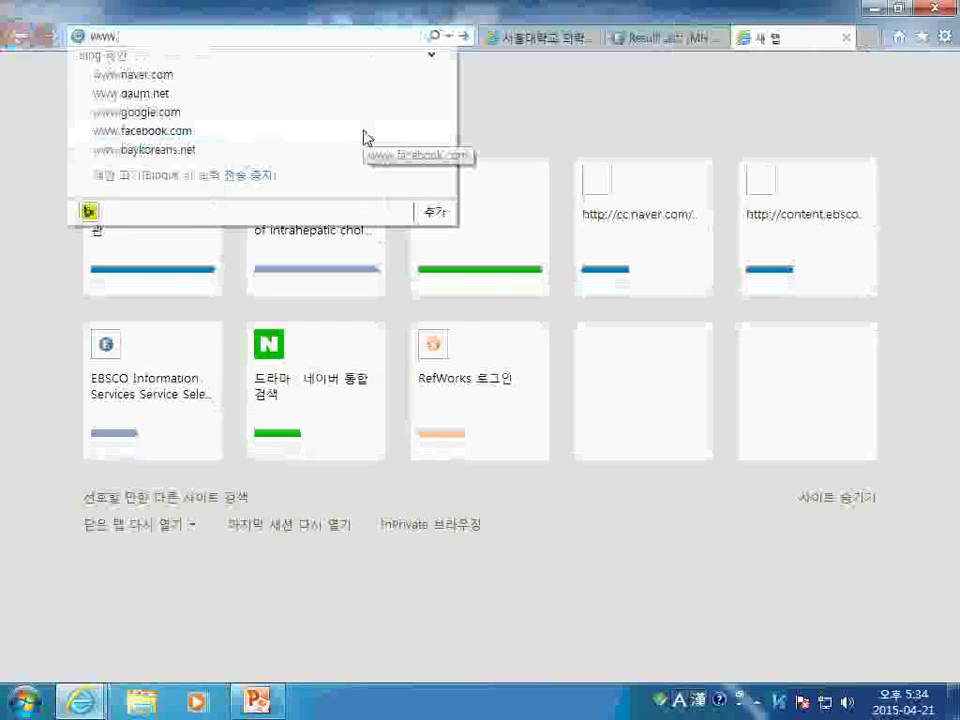
{"action": "type", "text": "pubme"}
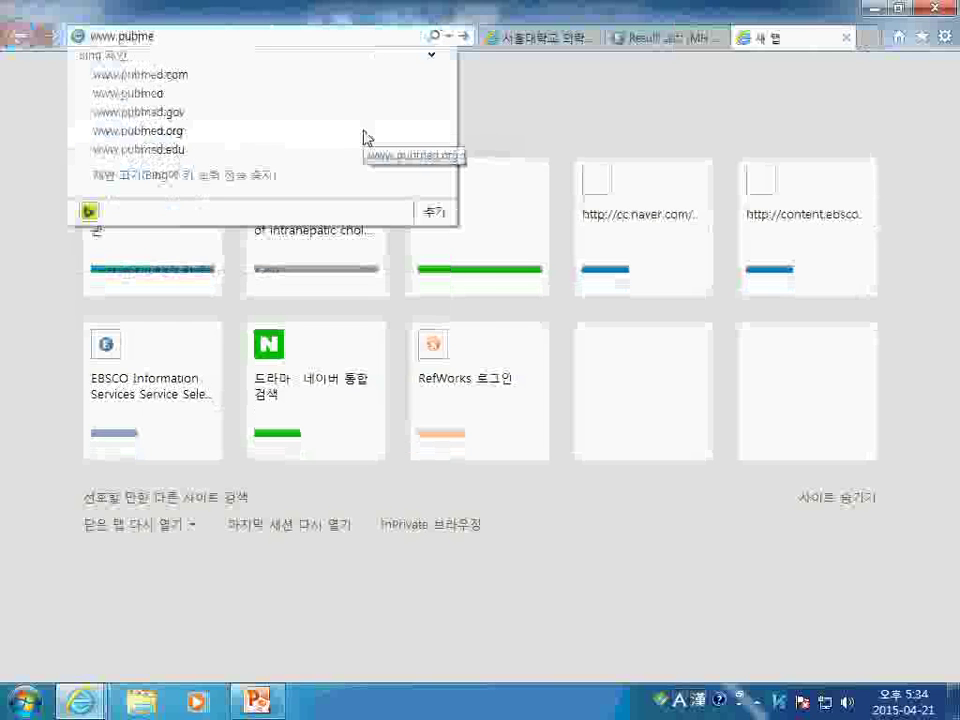
{"action": "type", "text": "d.com"}
{"action": "key", "text": "Return"}
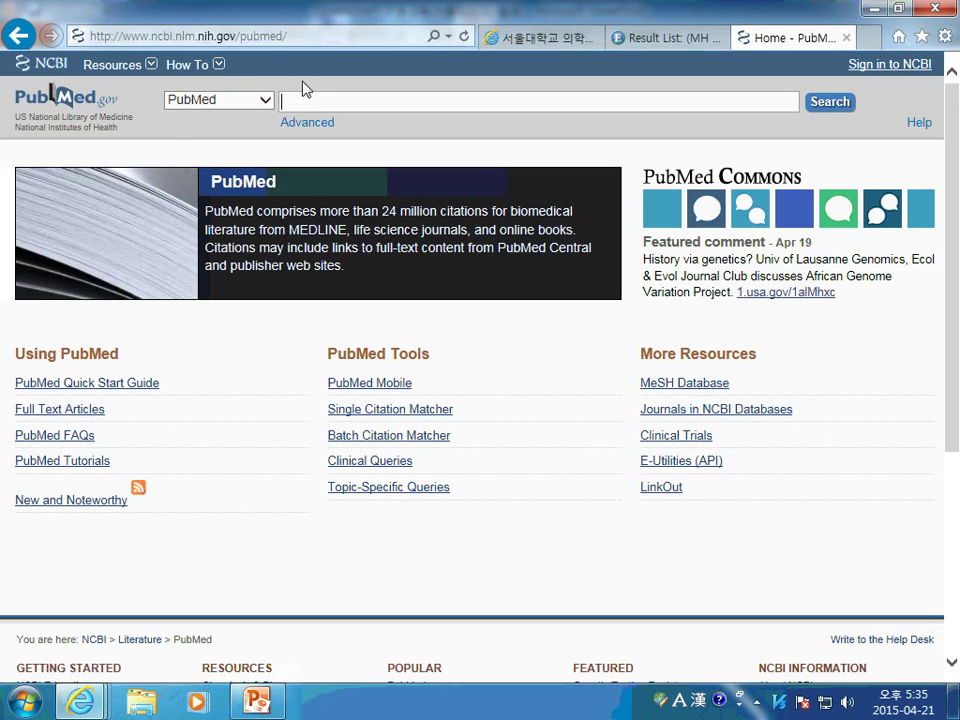
Switch PubMed's database to MeSH and search it for 'breast cancer'
{"action": "left_click", "coordinate": [266, 104]}
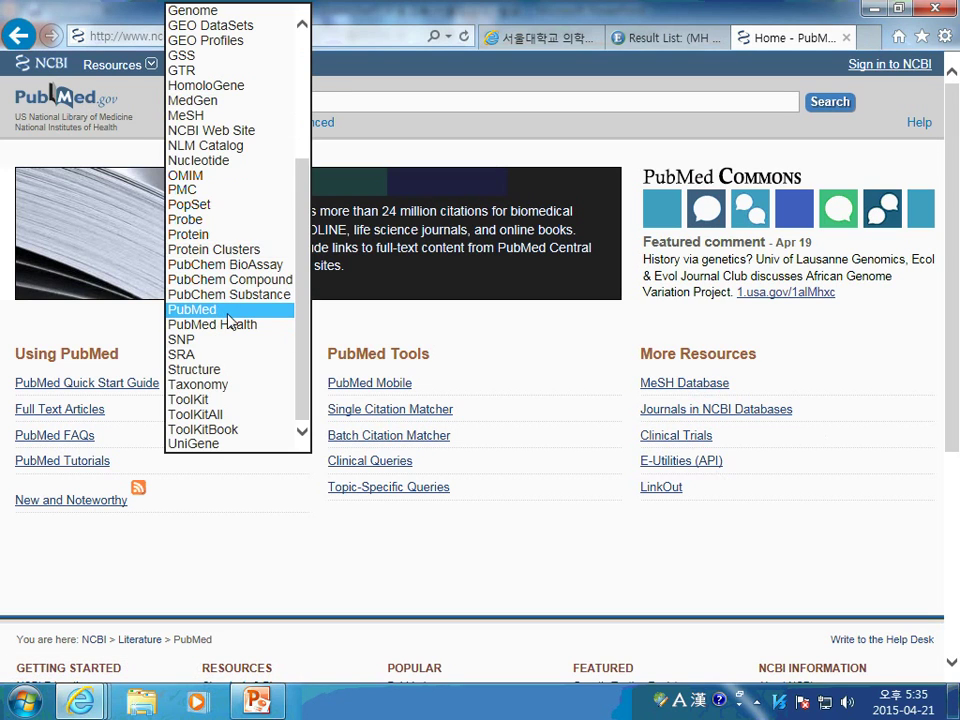
{"action": "scroll", "coordinate": [244, 318], "scroll_direction": "up", "scroll_amount": 2}
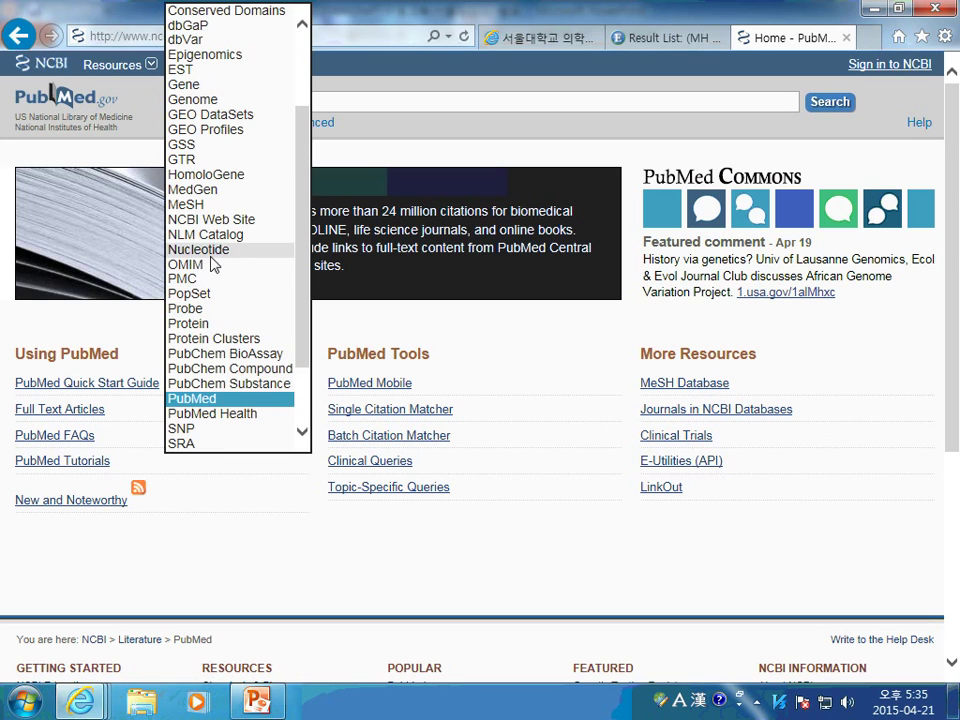
{"action": "left_click", "coordinate": [224, 206]}
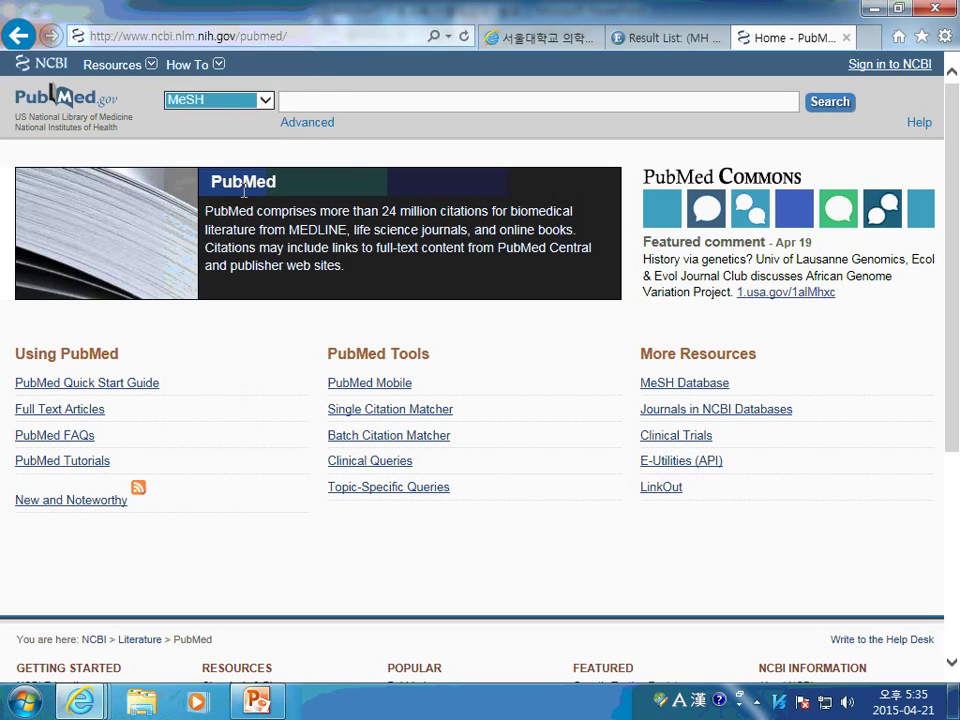
{"action": "left_click", "coordinate": [229, 137]}
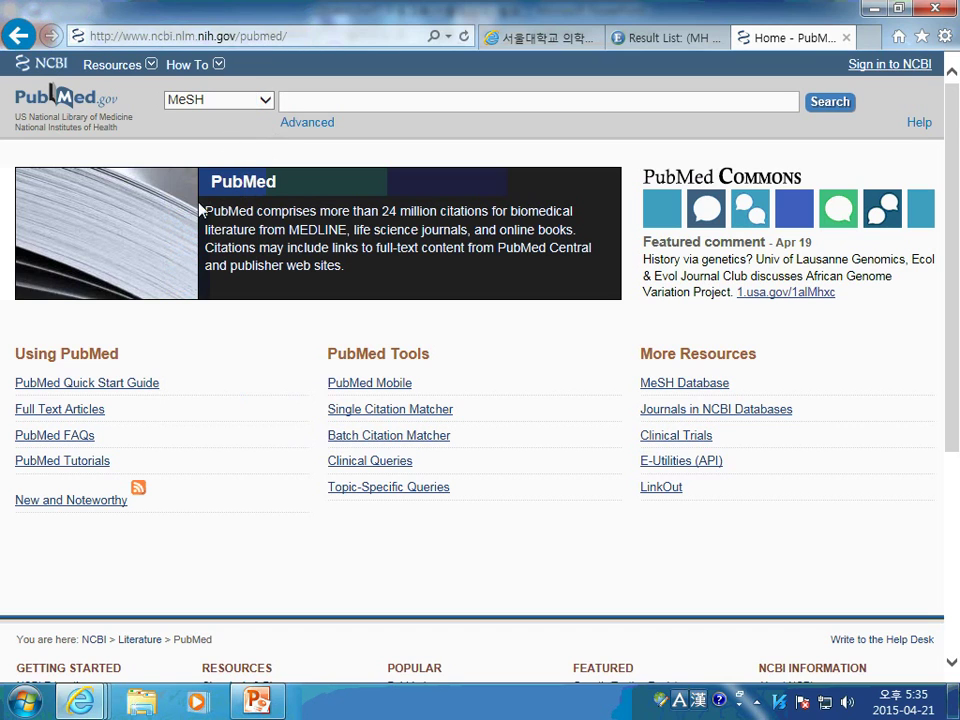
{"action": "left_click", "coordinate": [686, 389]}
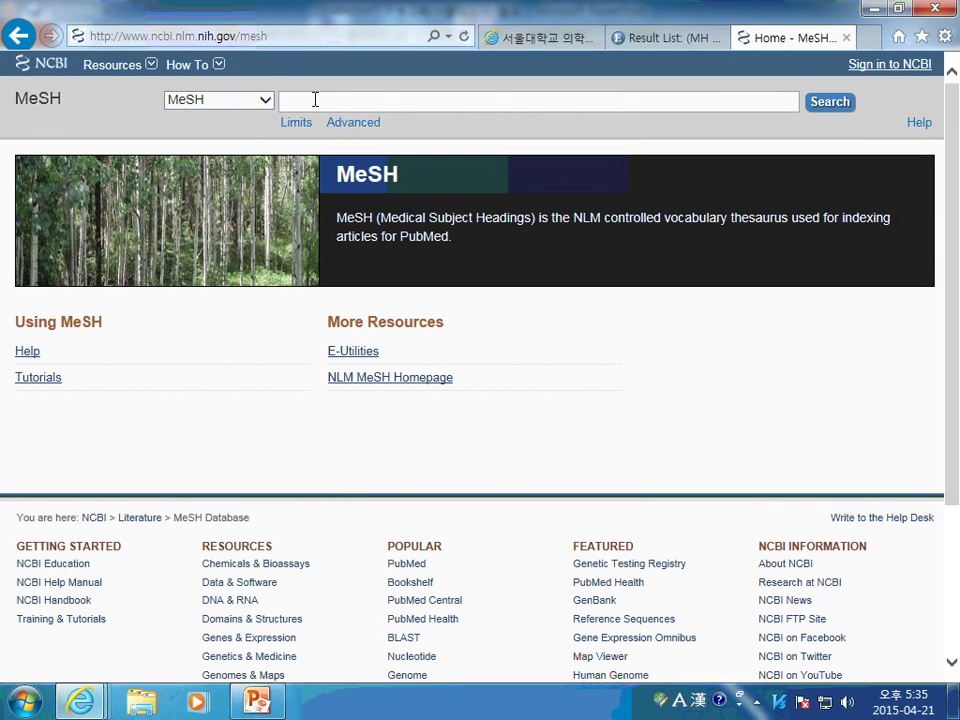
{"action": "type", "text": "breast can"}
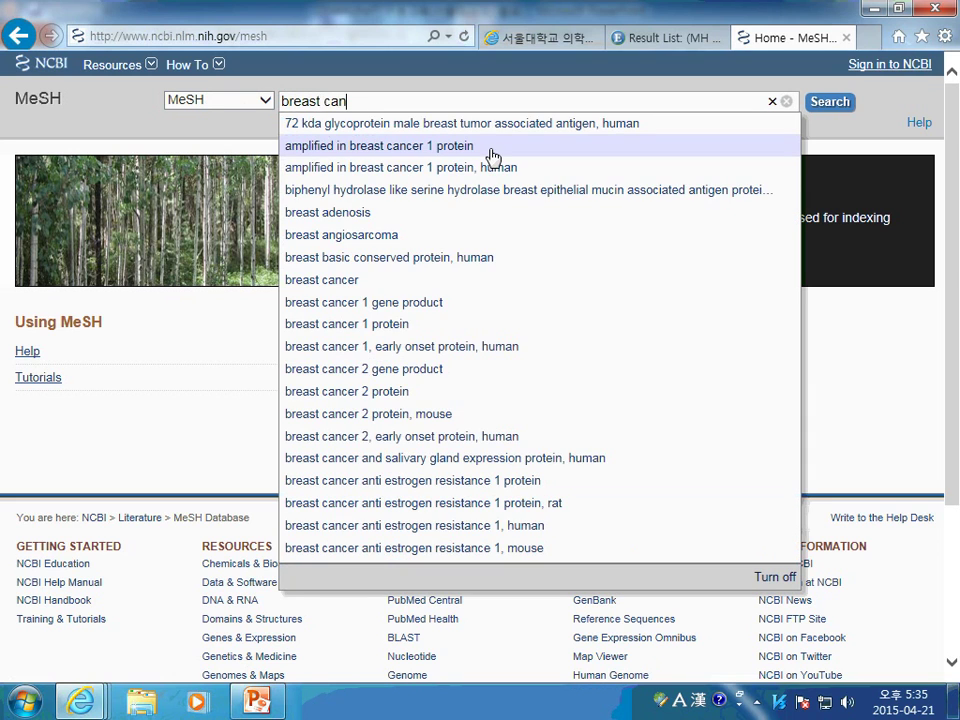
{"action": "type", "text": "cer"}
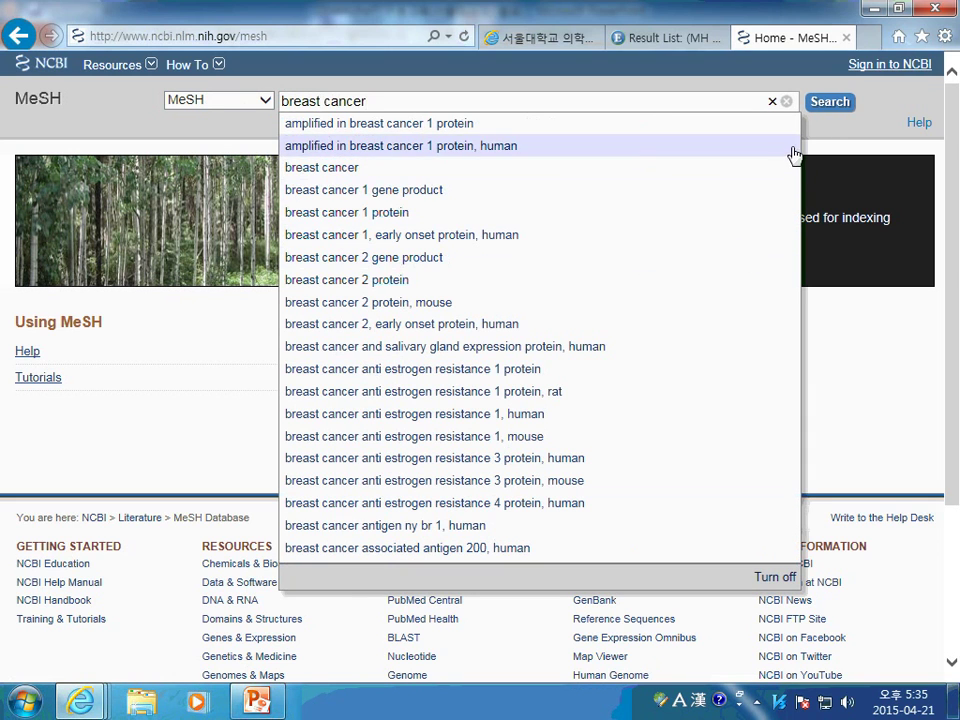
{"action": "left_click", "coordinate": [825, 106]}
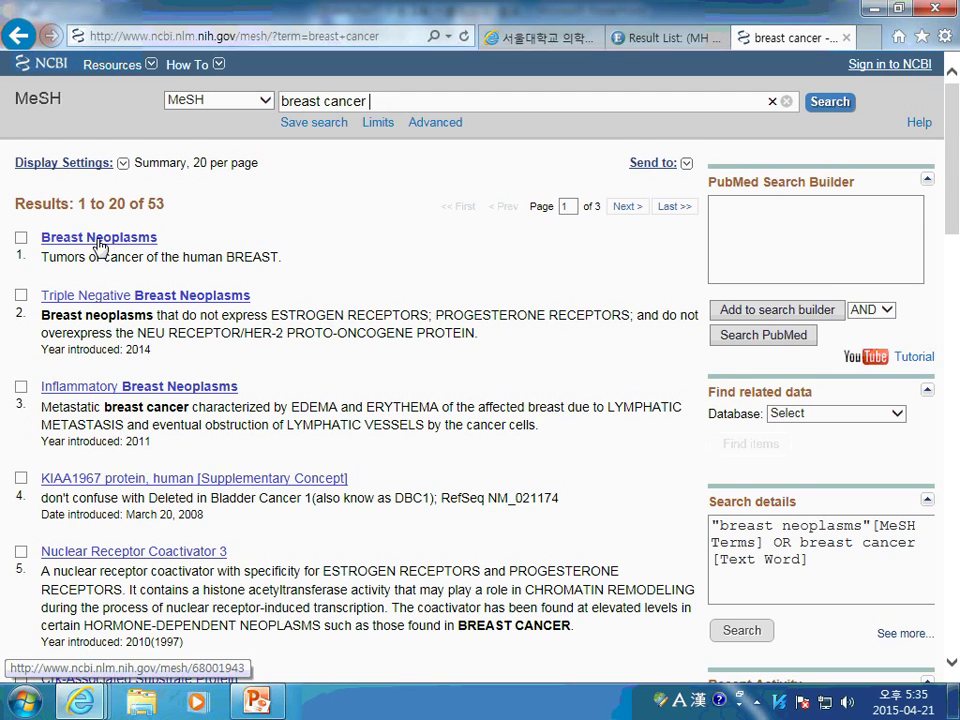
Open the Breast Neoplasms MeSH record and review its subheadings and entry terms
{"action": "left_click", "coordinate": [98, 240]}
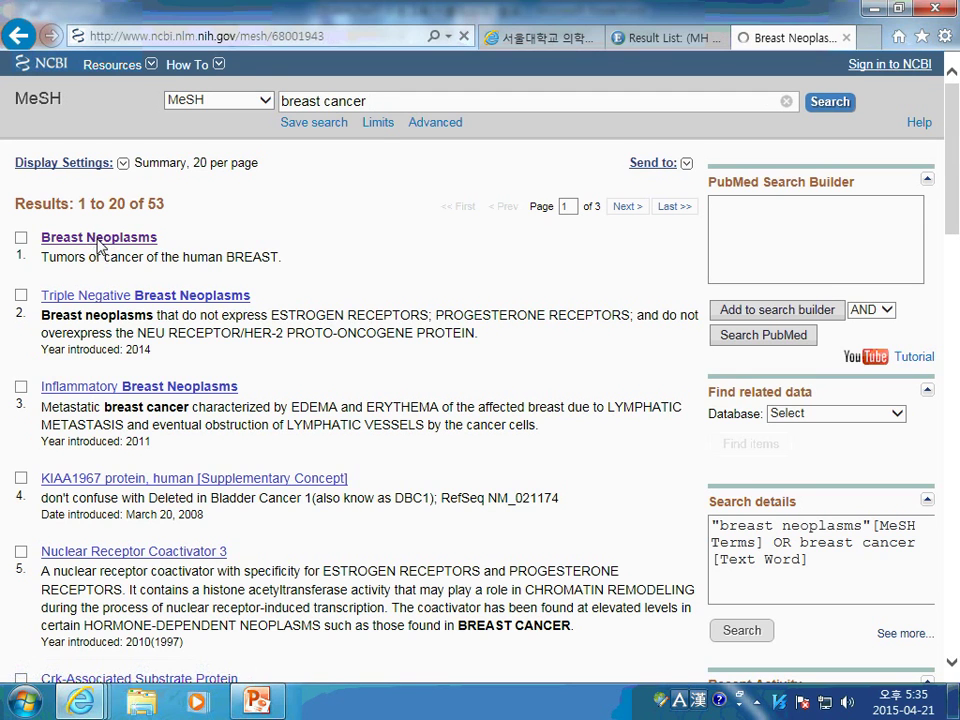
{"action": "scroll", "coordinate": [157, 305], "scroll_direction": "down", "scroll_amount": 1}
{"action": "scroll", "coordinate": [157, 305], "scroll_direction": "down", "scroll_amount": 1}
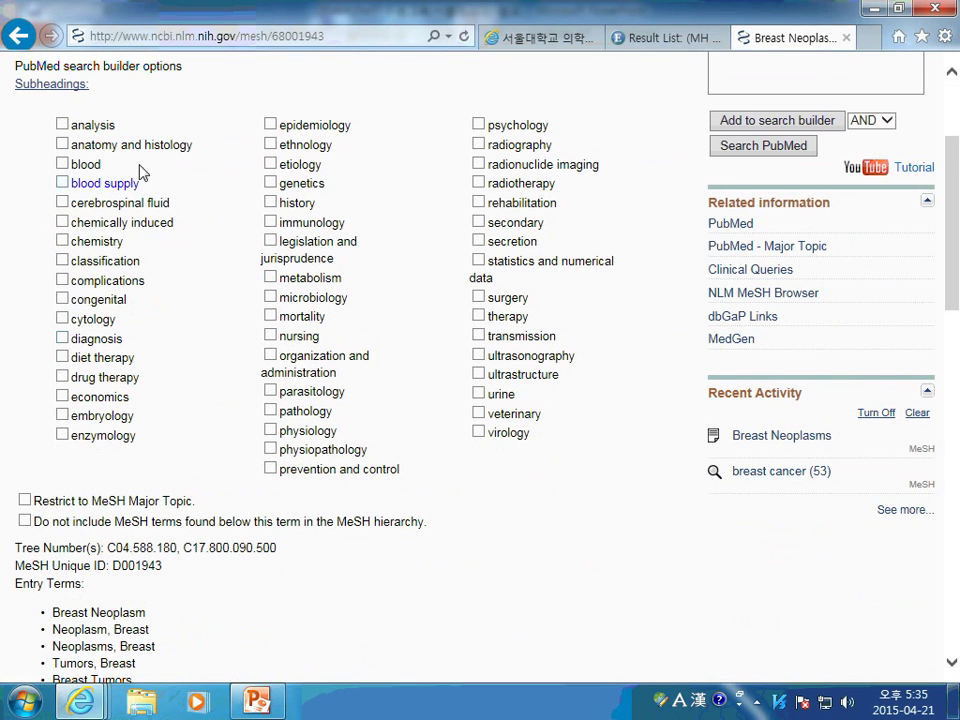
{"action": "scroll", "coordinate": [370, 320], "scroll_direction": "down", "scroll_amount": 2}
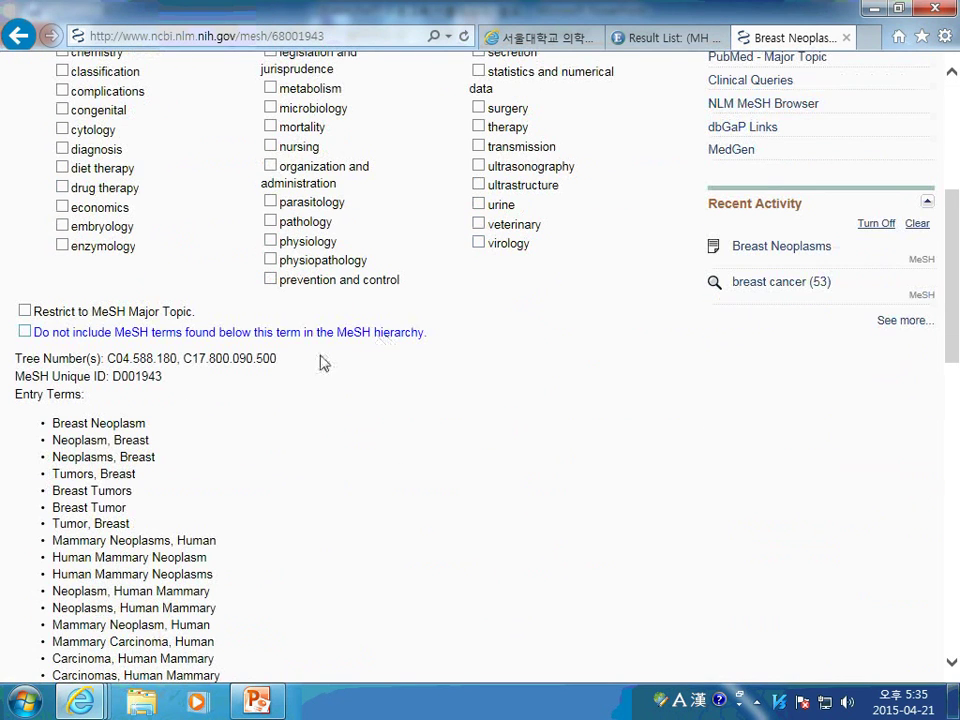
{"action": "scroll", "coordinate": [129, 454], "scroll_direction": "down", "scroll_amount": 1}
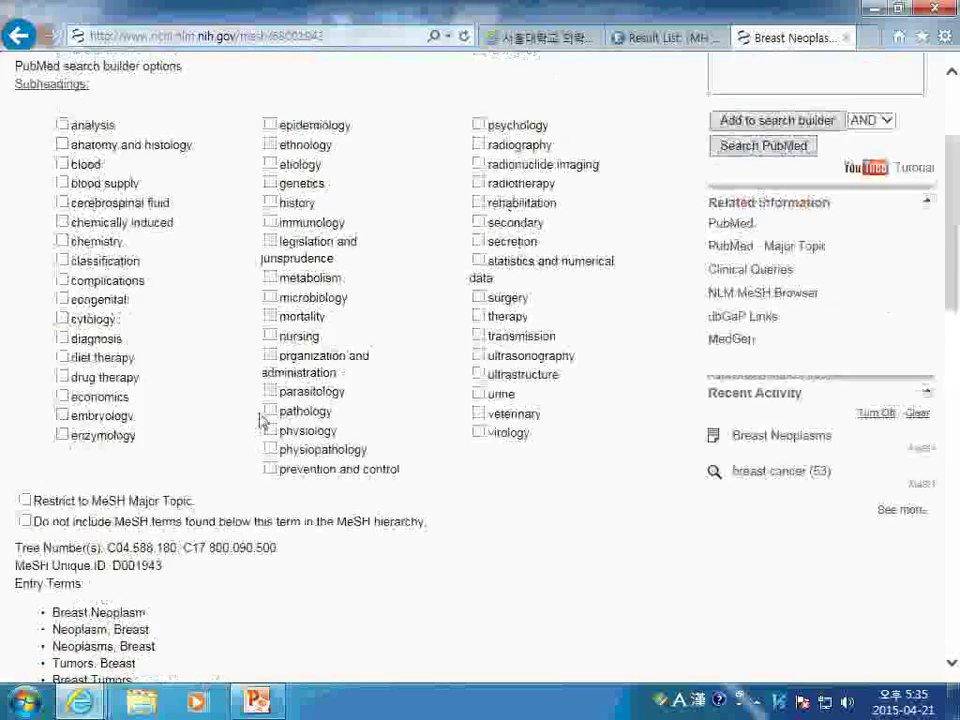
{"action": "scroll", "coordinate": [246, 420], "scroll_direction": "up", "scroll_amount": 3}
{"action": "scroll", "coordinate": [277, 409], "scroll_direction": "down", "scroll_amount": 3}
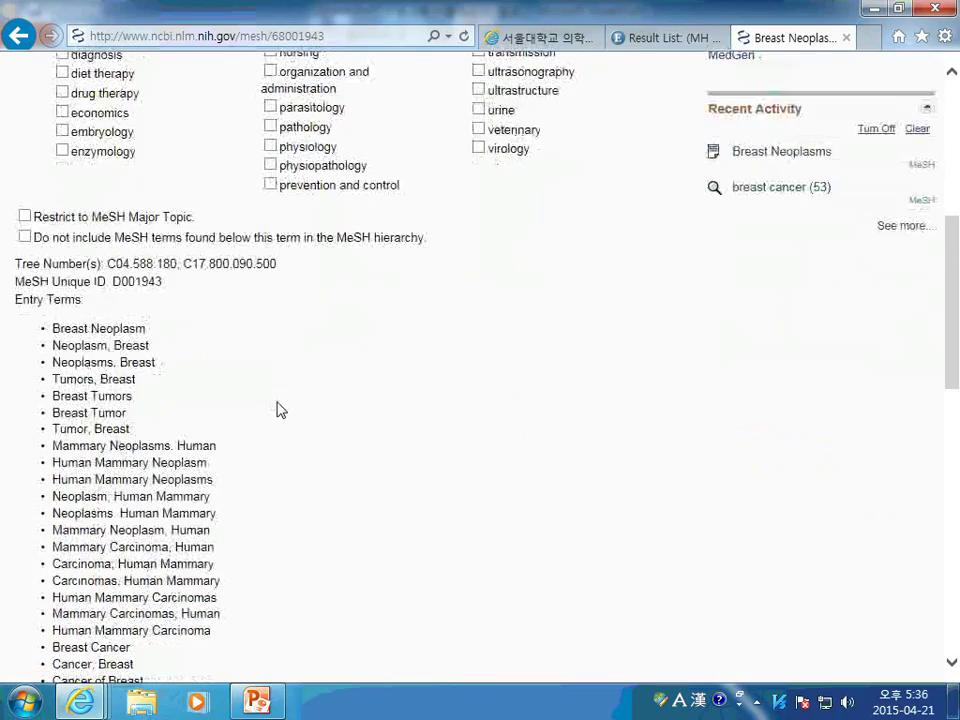
{"action": "scroll", "coordinate": [215, 383], "scroll_direction": "down", "scroll_amount": 2}
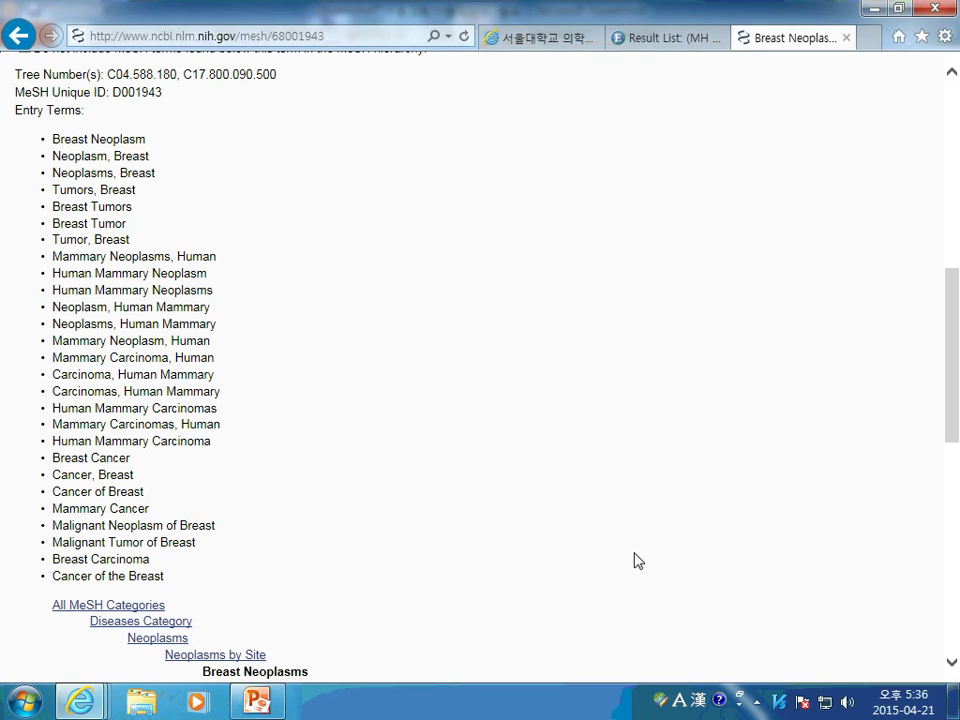
{"action": "scroll", "coordinate": [638, 561], "scroll_direction": "up", "scroll_amount": 7}
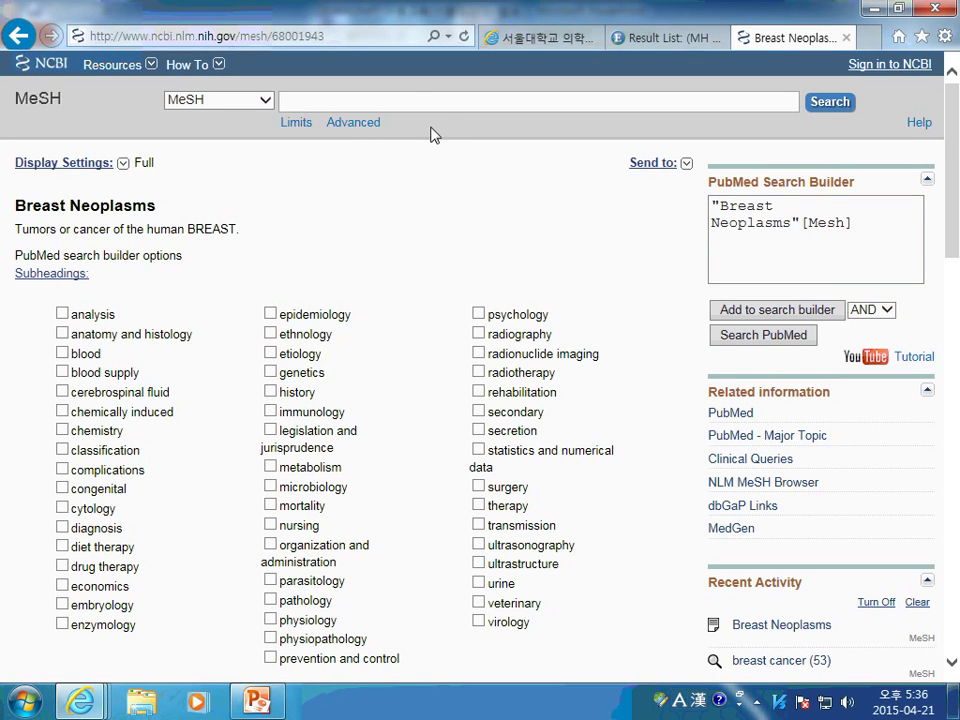
Search the MeSH database for 'psychological stress' and review the matching headings
{"action": "type", "text": "syc"}
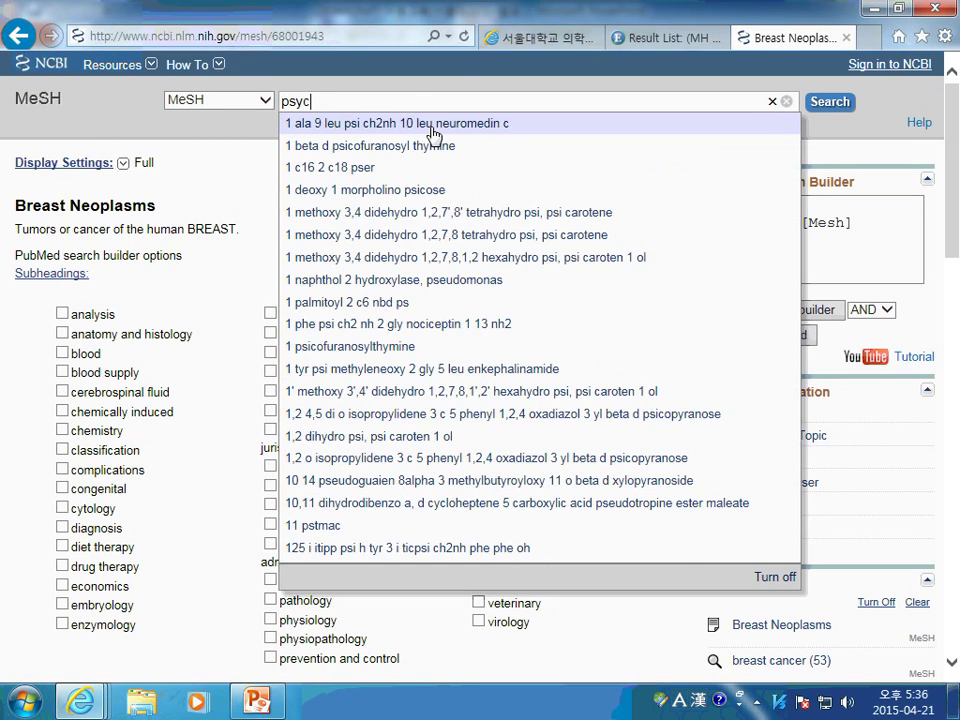
{"action": "type", "text": "hological "}
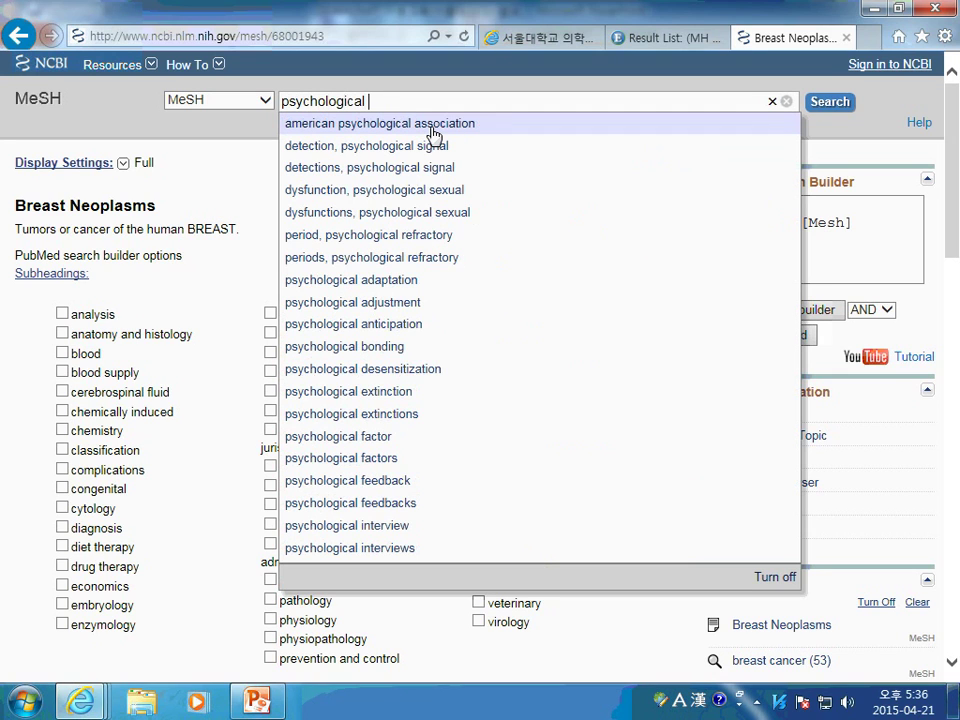
{"action": "type", "text": "stress"}
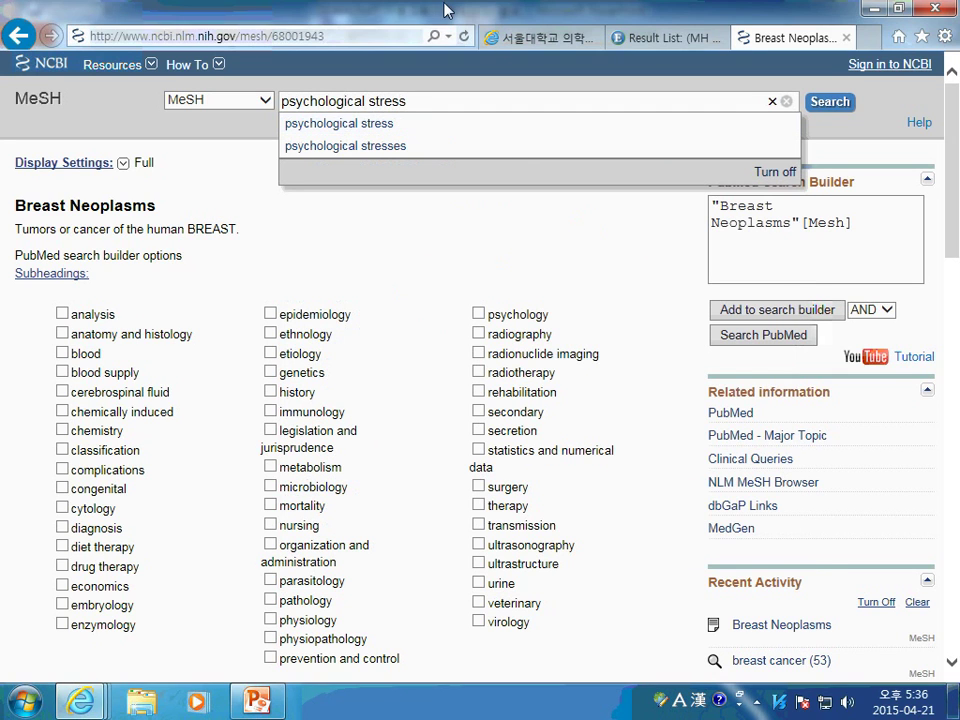
{"action": "left_click", "coordinate": [812, 102]}
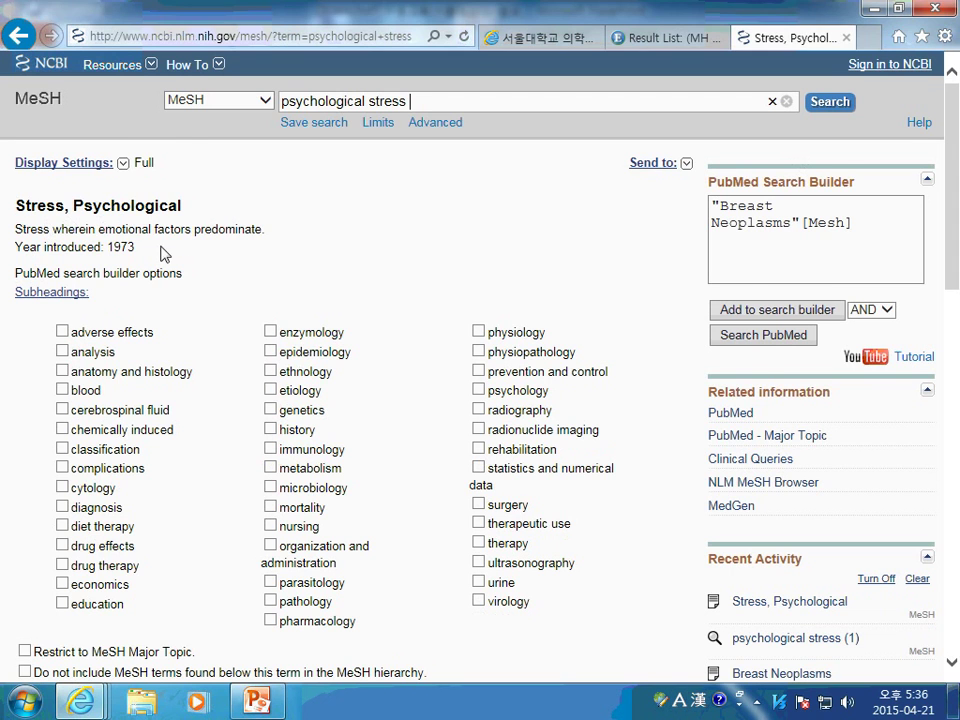
{"action": "scroll", "coordinate": [165, 254], "scroll_direction": "down", "scroll_amount": 5}
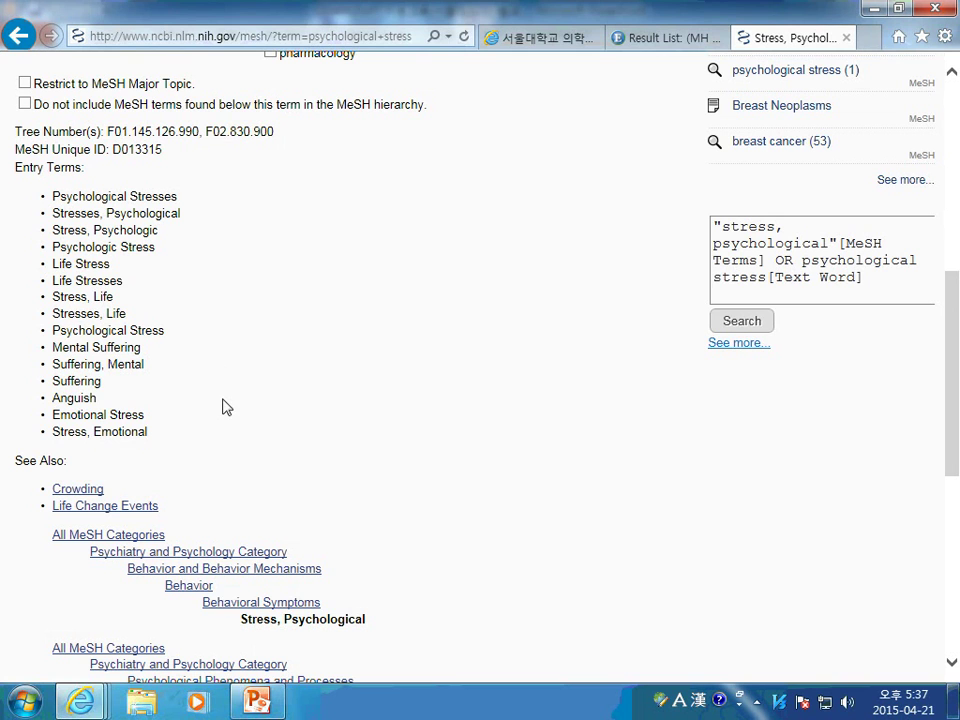
{"action": "scroll", "coordinate": [281, 217], "scroll_direction": "up", "scroll_amount": 6}
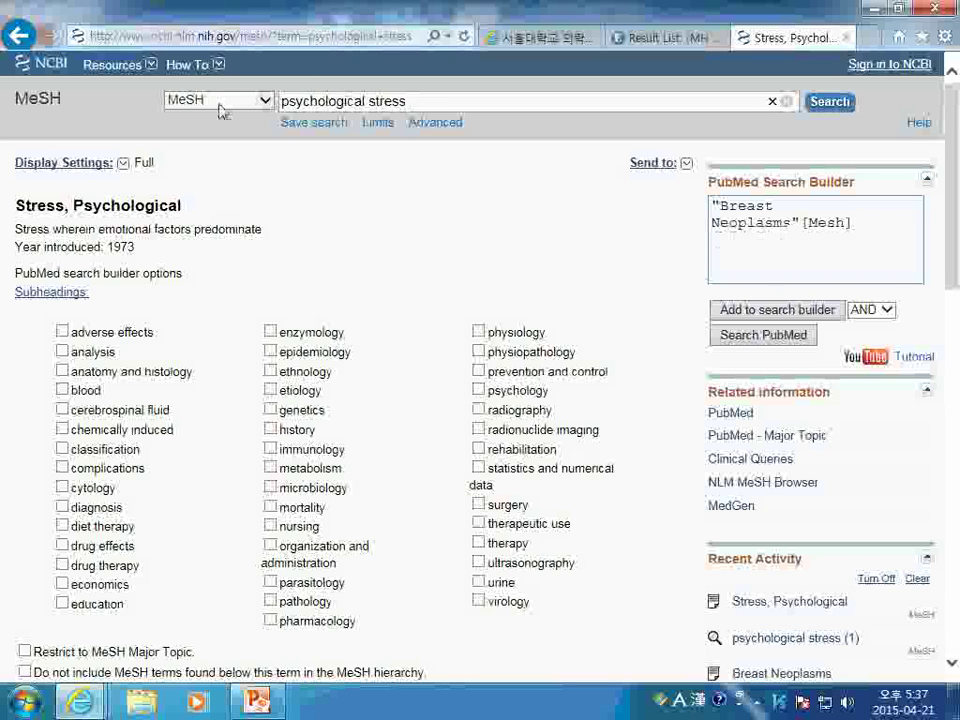
Add Stress, Psychological to the builder with AND, search PubMed, then close the tab
{"action": "left_click", "coordinate": [740, 321]}
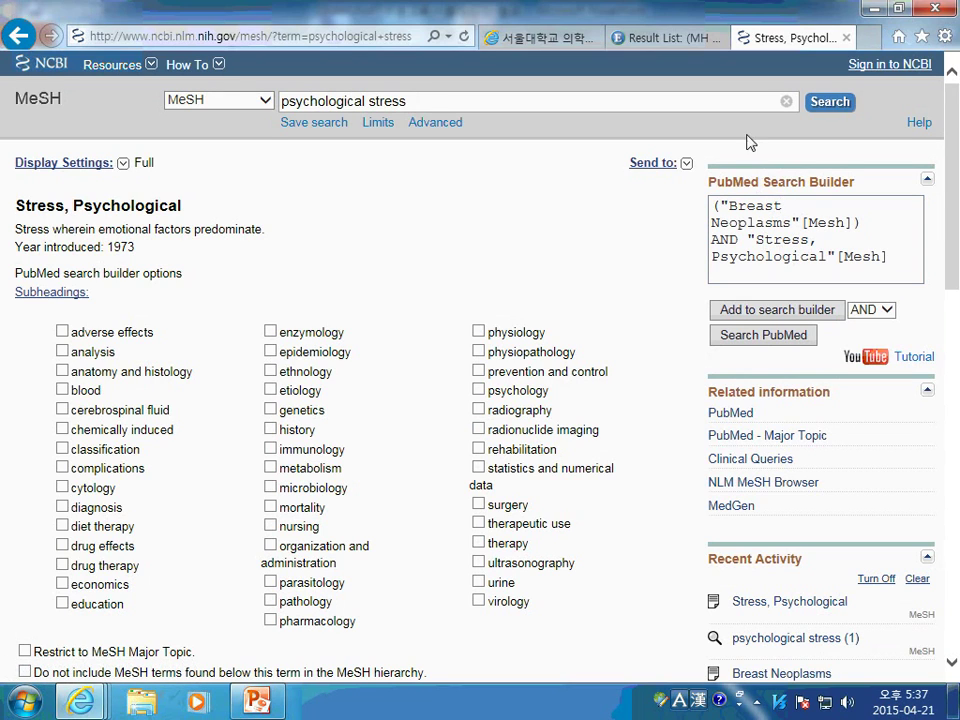
{"action": "left_click", "coordinate": [886, 311]}
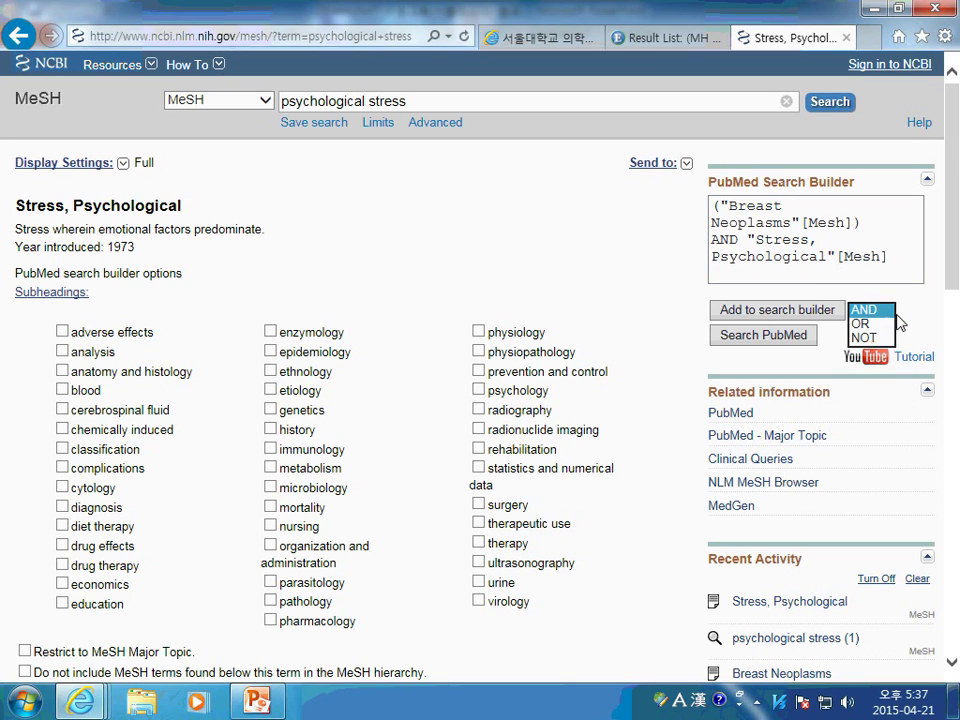
{"action": "left_click", "coordinate": [872, 313]}
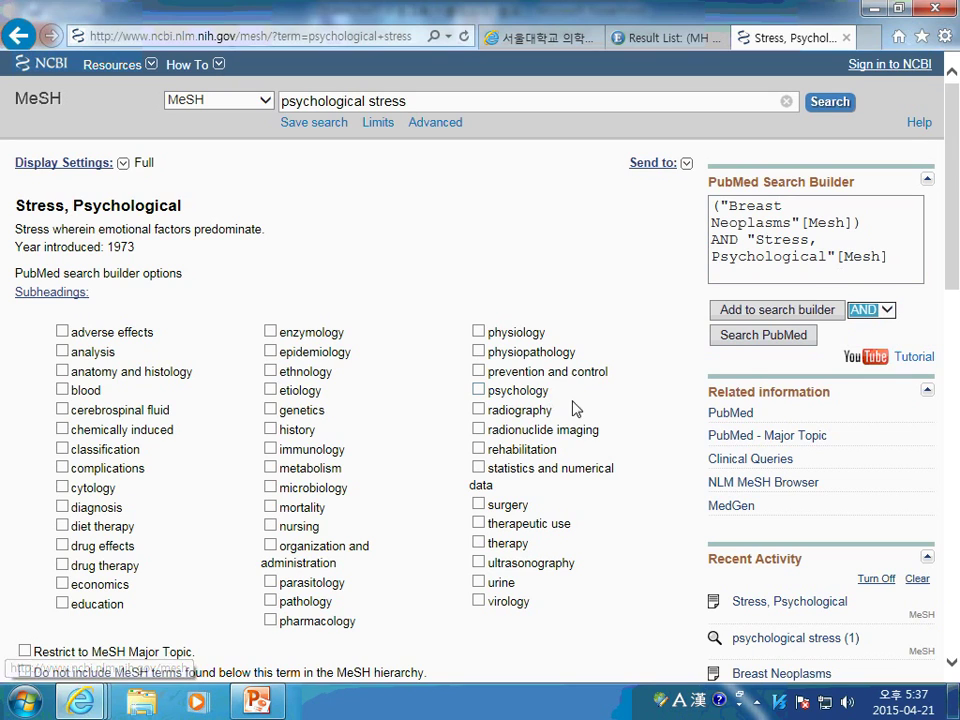
{"action": "left_click", "coordinate": [741, 336]}
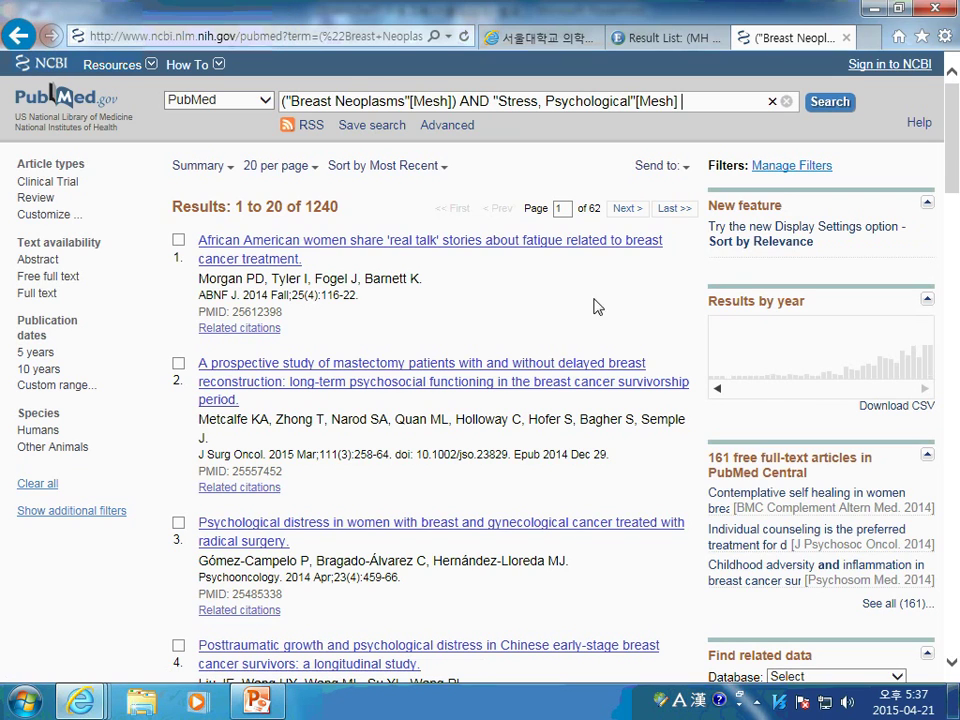
{"action": "left_click", "coordinate": [846, 38]}
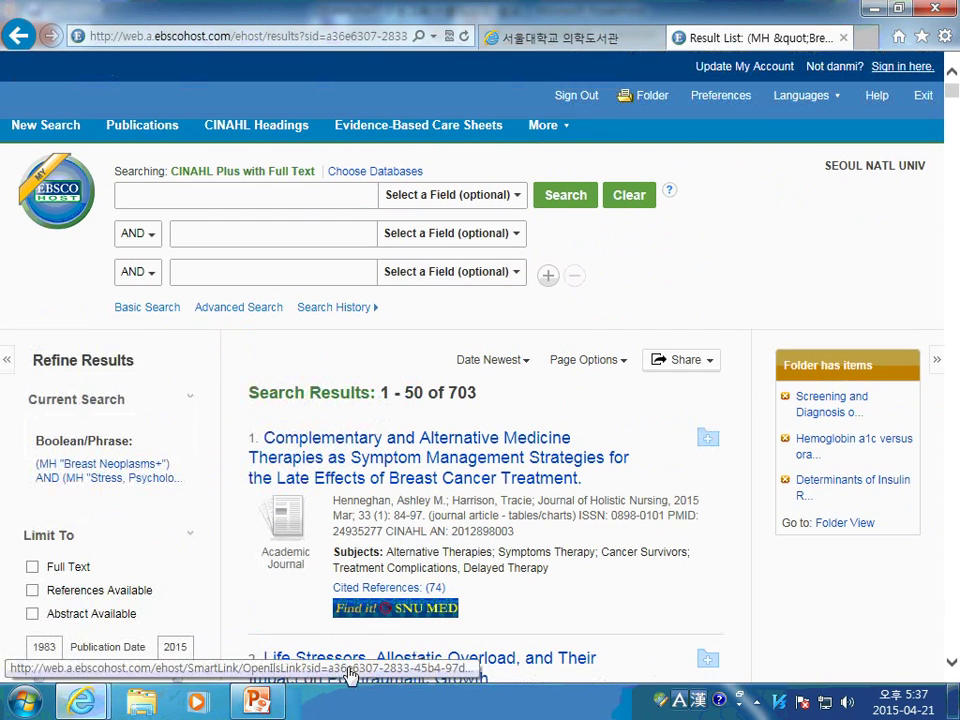
Open the CINAHL Publications list and browse for 'british journal of nursing'
{"action": "left_click", "coordinate": [43, 131]}
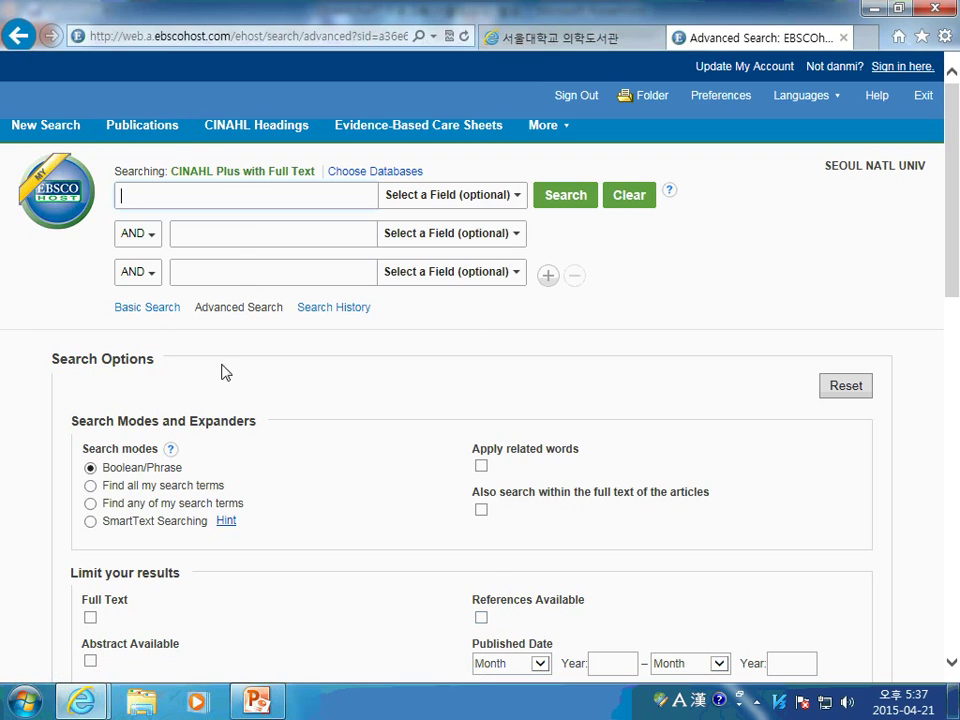
{"action": "left_click", "coordinate": [184, 128]}
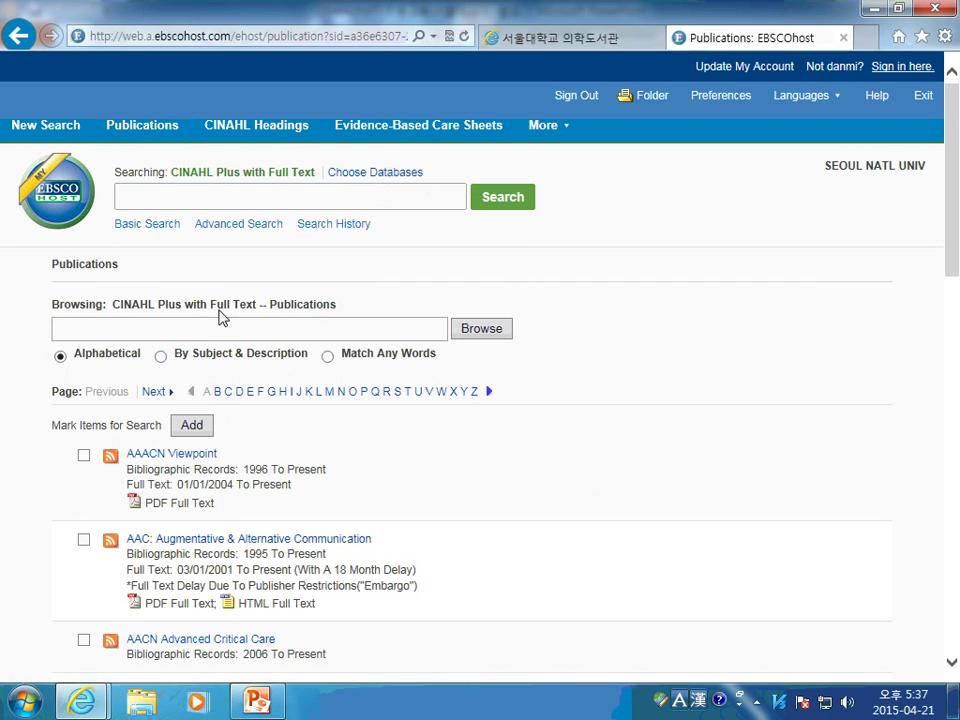
{"action": "scroll", "coordinate": [291, 454], "scroll_direction": "down", "scroll_amount": 3}
{"action": "scroll", "coordinate": [298, 431], "scroll_direction": "up", "scroll_amount": 3}
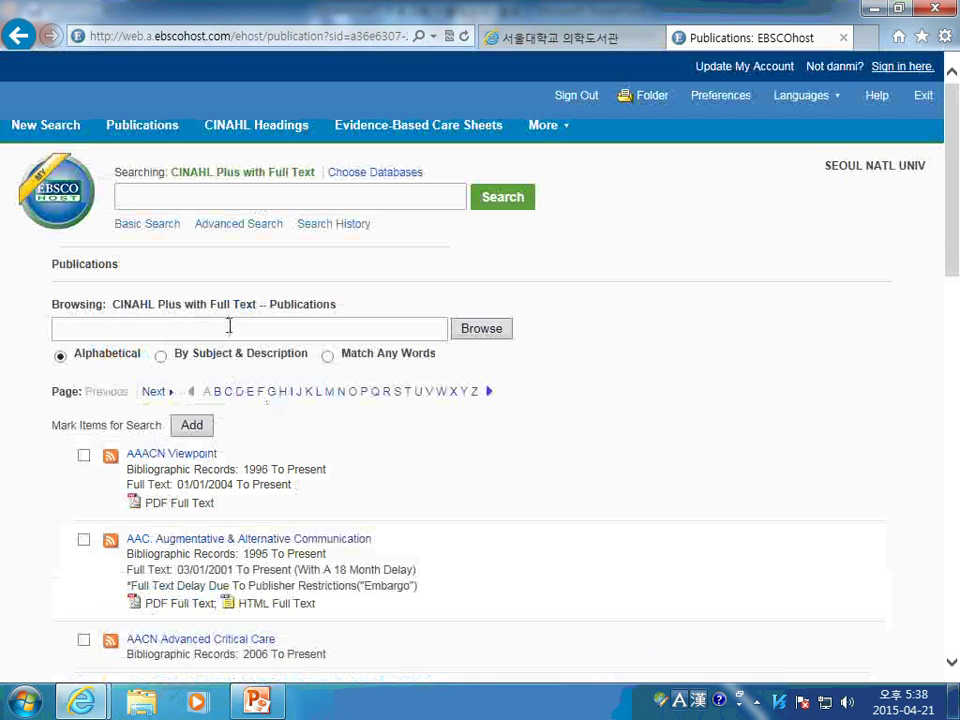
{"action": "left_click", "coordinate": [303, 333]}
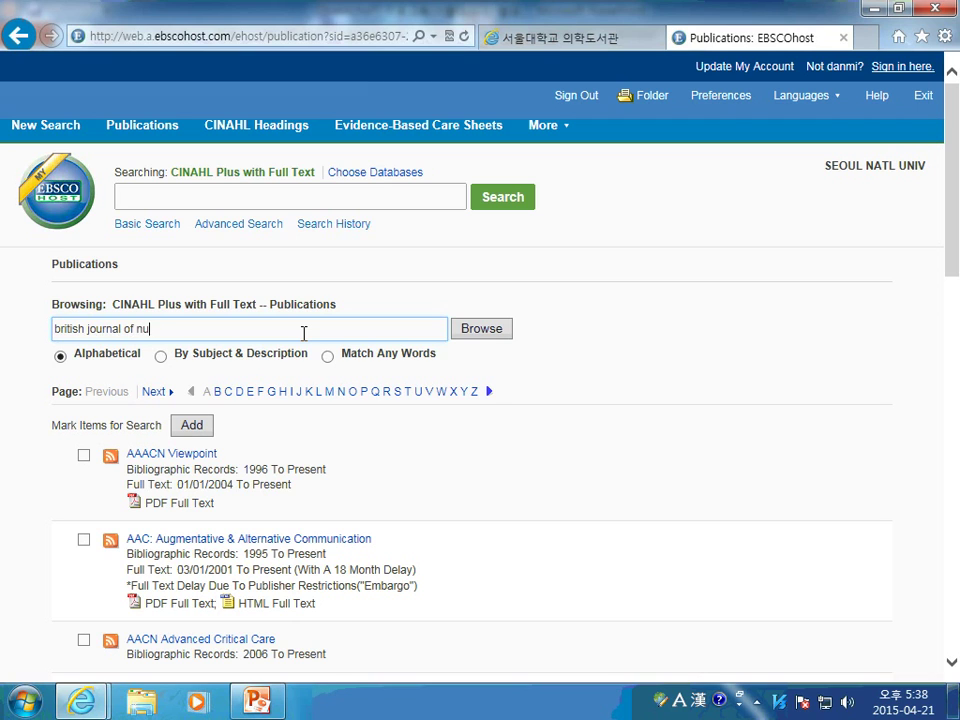
{"action": "left_click", "coordinate": [489, 334]}
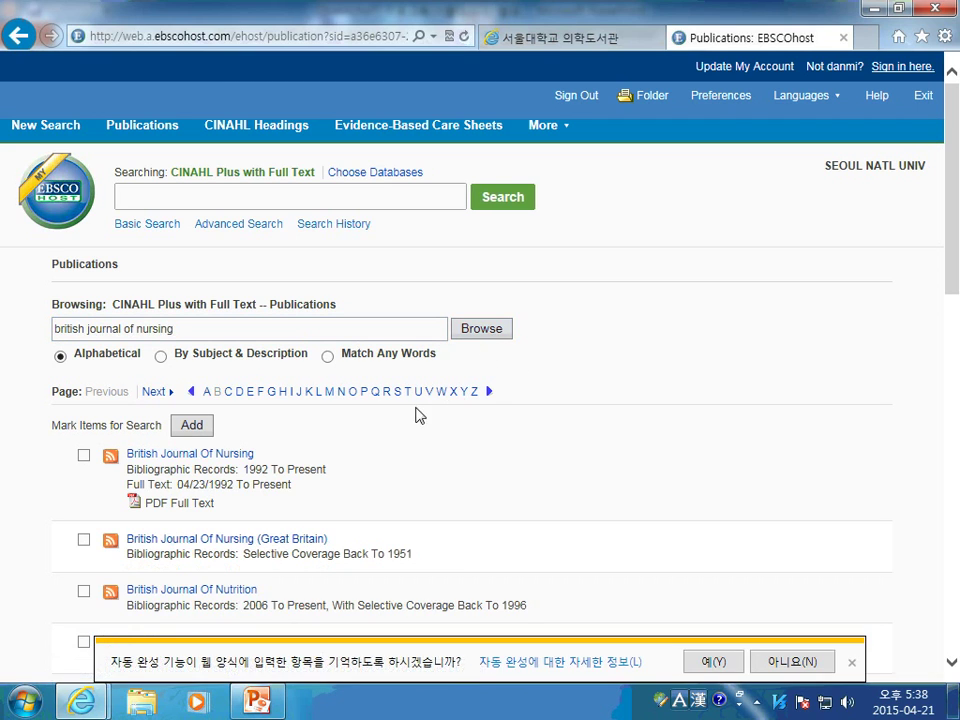
{"action": "scroll", "coordinate": [418, 413], "scroll_direction": "down", "scroll_amount": 2}
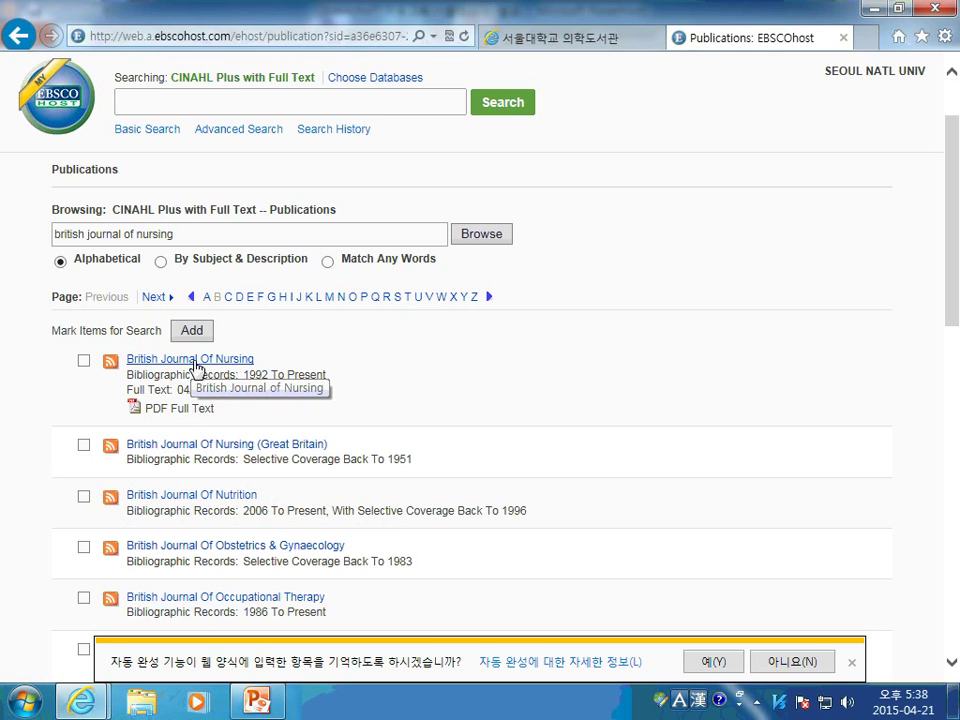
Open British Journal of Nursing and list the articles in 2015 Vol. 24 Issue 6 (Mar 26)
{"action": "left_click", "coordinate": [233, 362]}
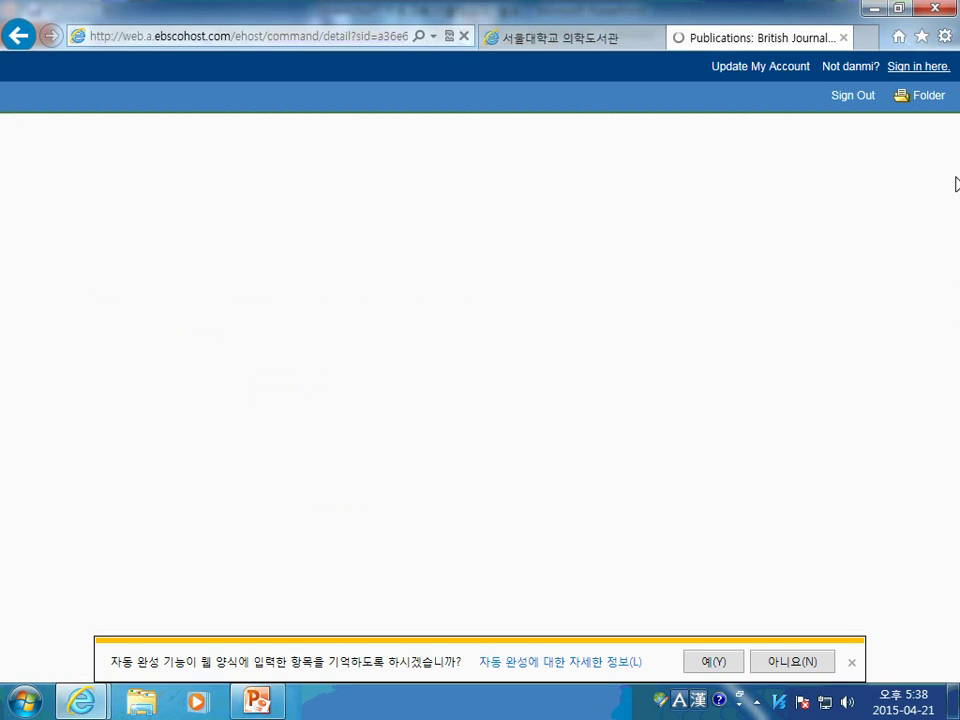
{"action": "scroll", "coordinate": [949, 332], "scroll_direction": "down", "scroll_amount": 2}
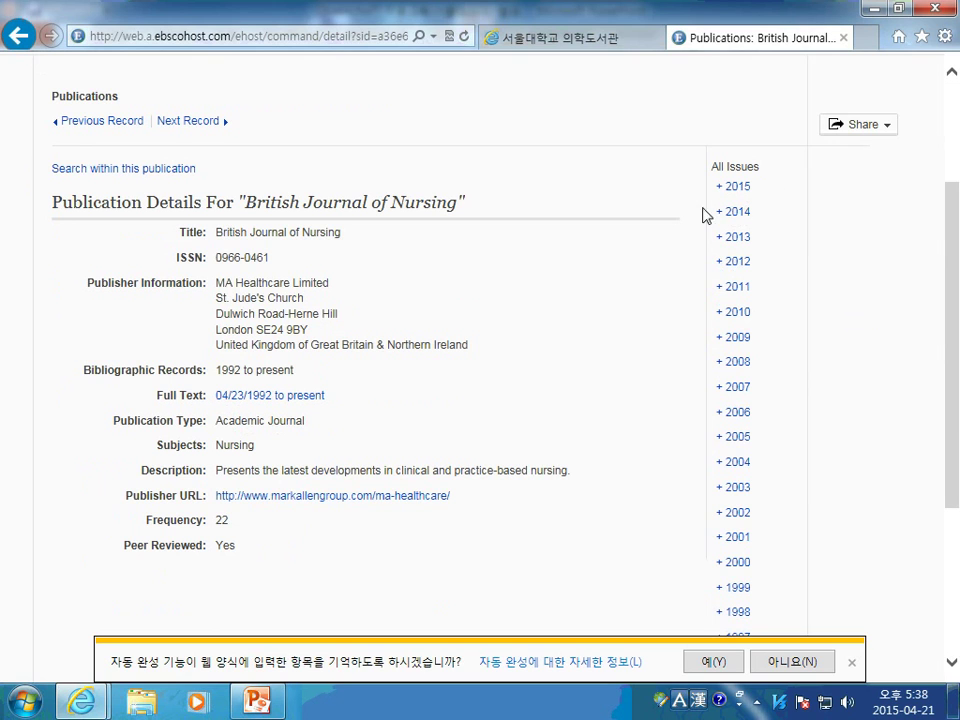
{"action": "scroll", "coordinate": [761, 216], "scroll_direction": "down", "scroll_amount": 2}
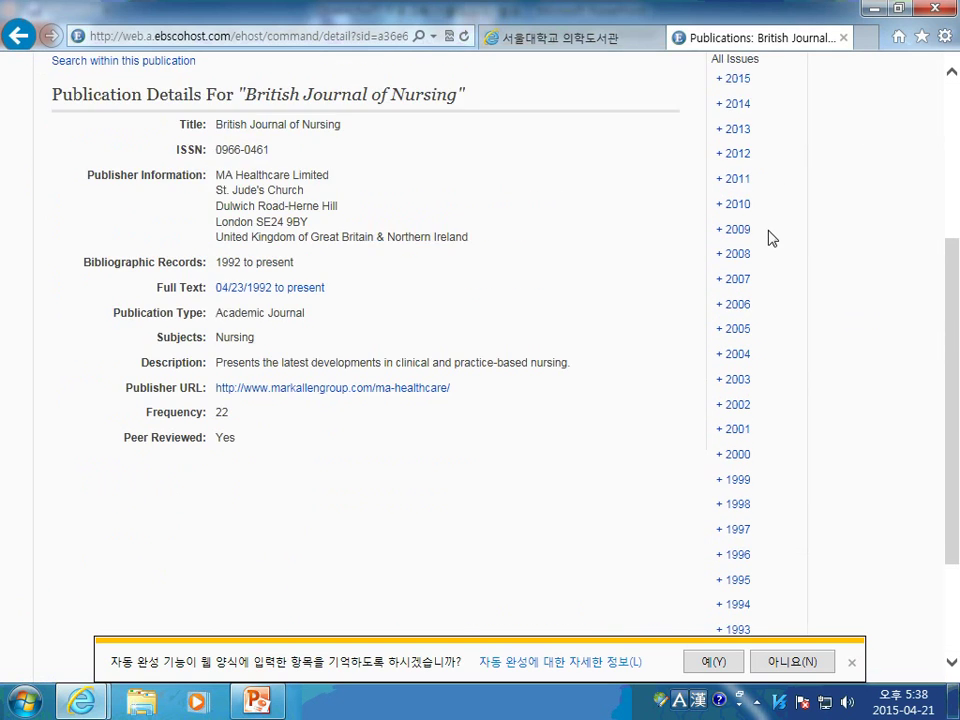
{"action": "scroll", "coordinate": [765, 220], "scroll_direction": "up", "scroll_amount": 2}
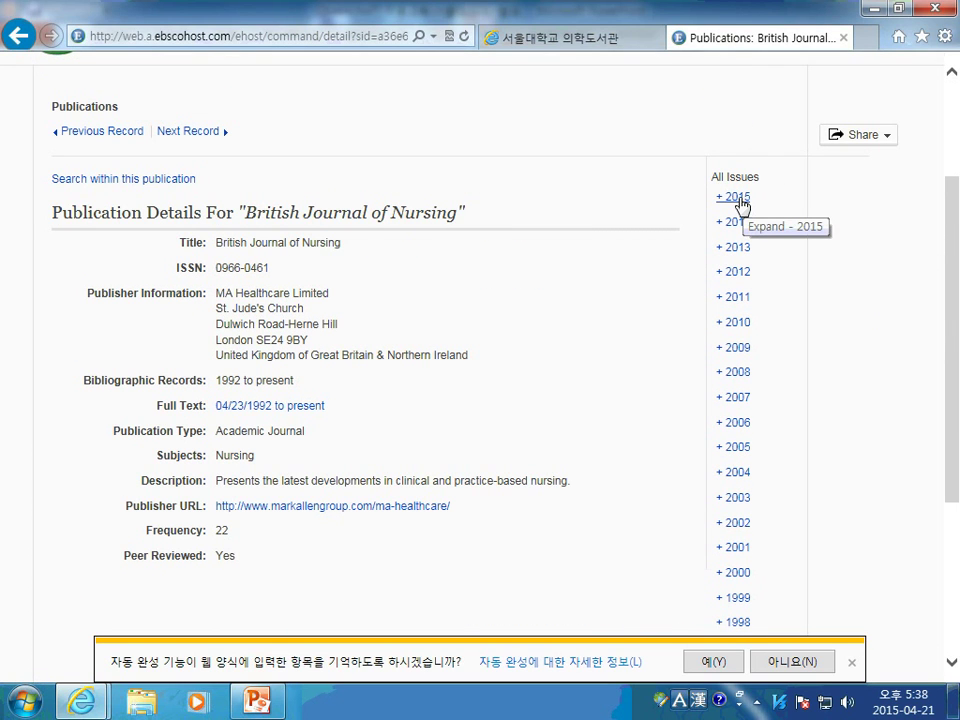
{"action": "left_click", "coordinate": [738, 199]}
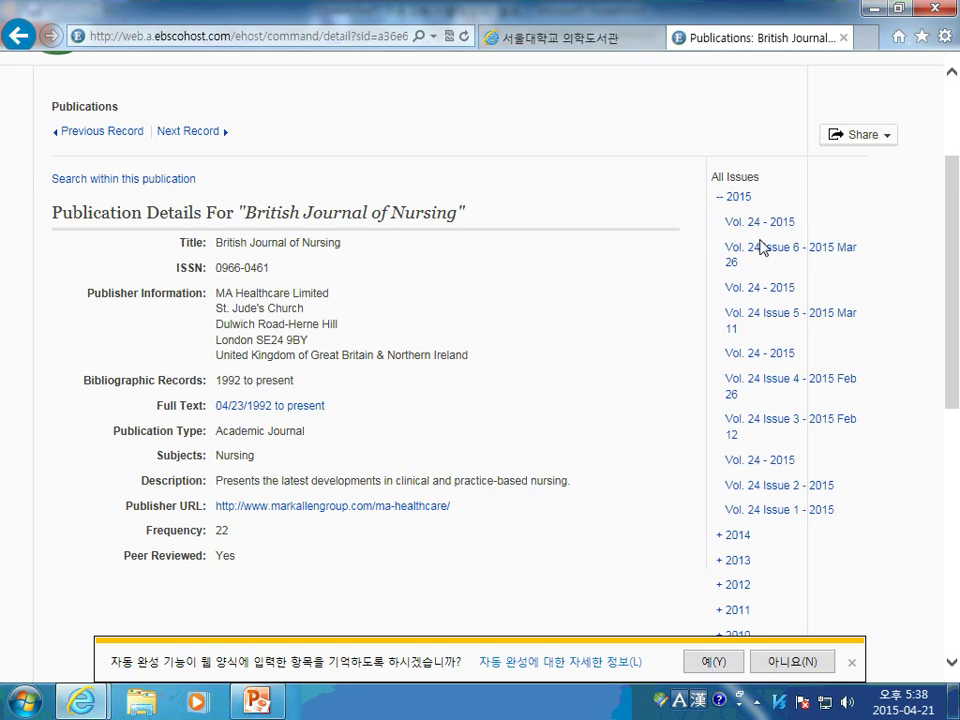
{"action": "left_click", "coordinate": [790, 255]}
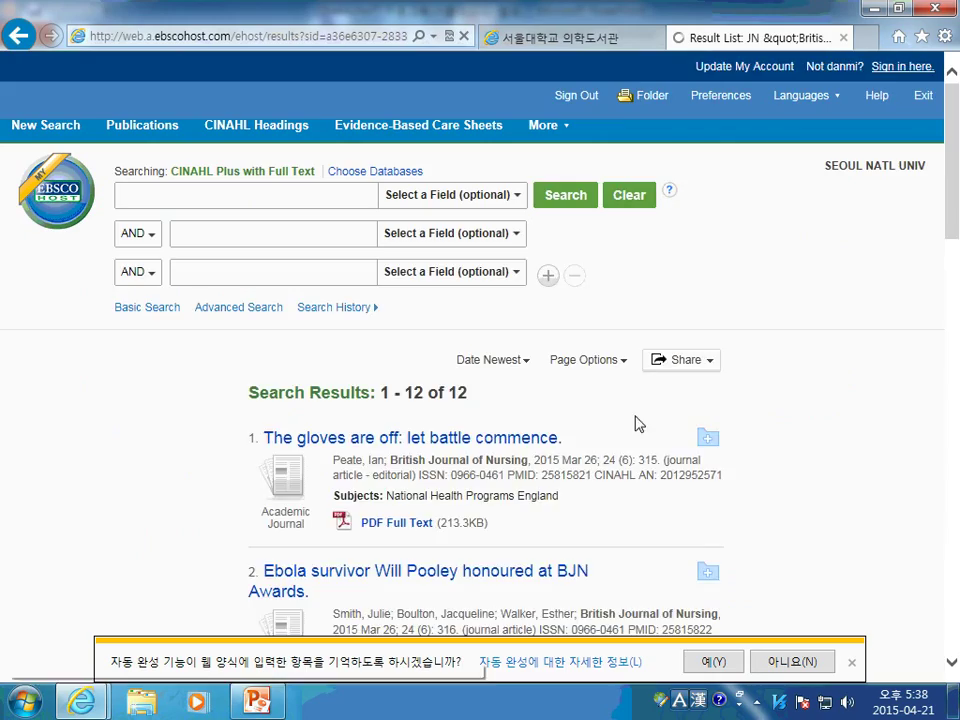
{"action": "scroll", "coordinate": [537, 350], "scroll_direction": "down", "scroll_amount": 2}
{"action": "scroll", "coordinate": [537, 348], "scroll_direction": "down", "scroll_amount": 1}
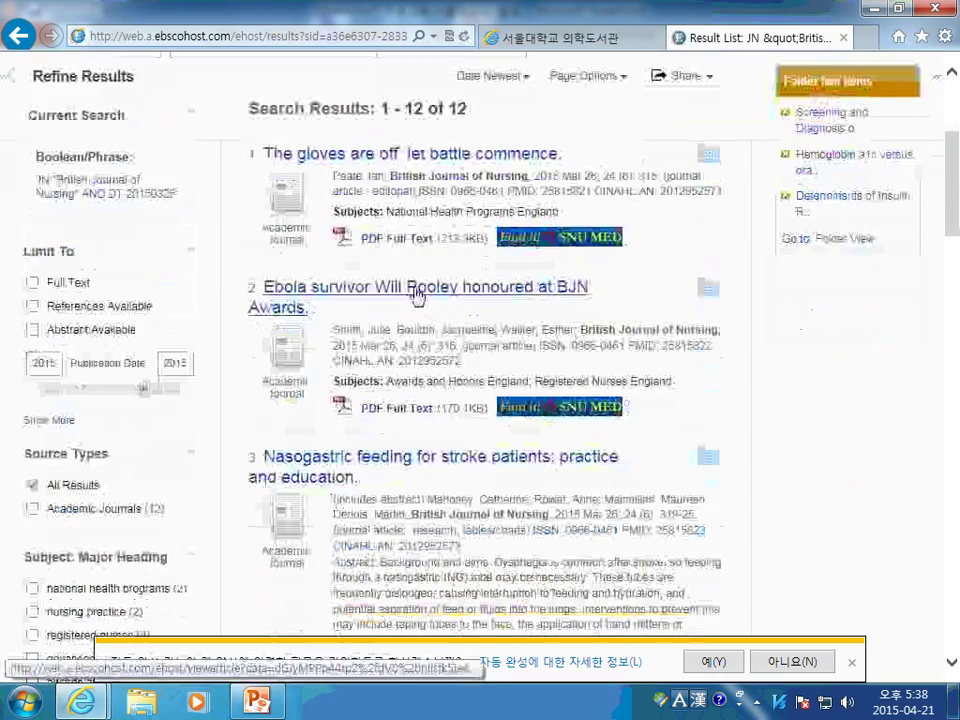
{"action": "scroll", "coordinate": [630, 229], "scroll_direction": "up", "scroll_amount": 3}
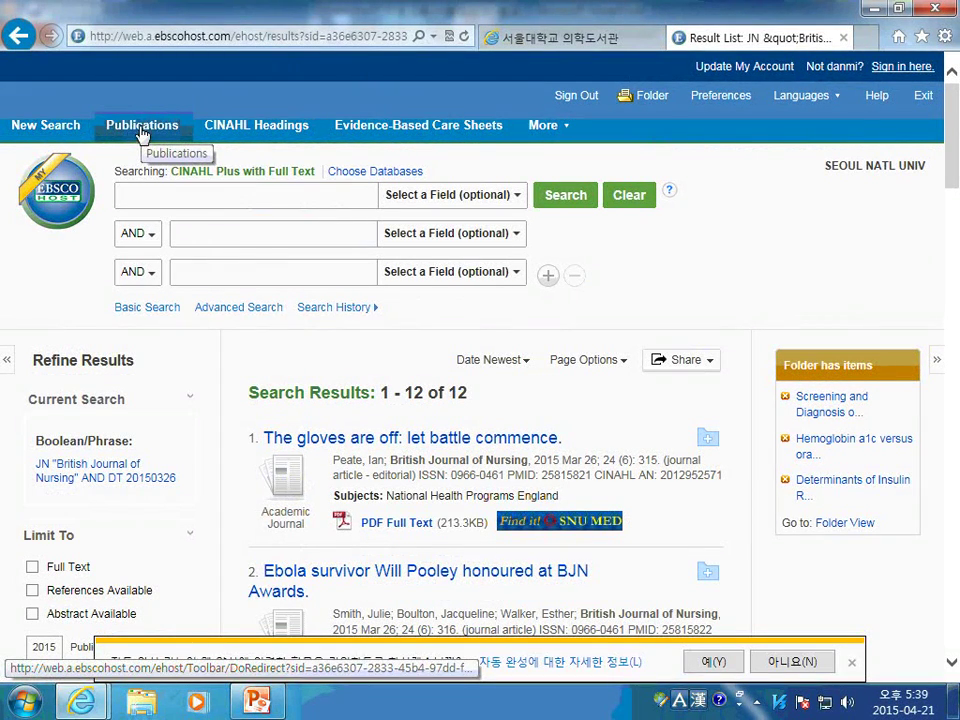
Run a new diabetes search with the CE Module limiter and review the 5 results
{"action": "left_click", "coordinate": [45, 125]}
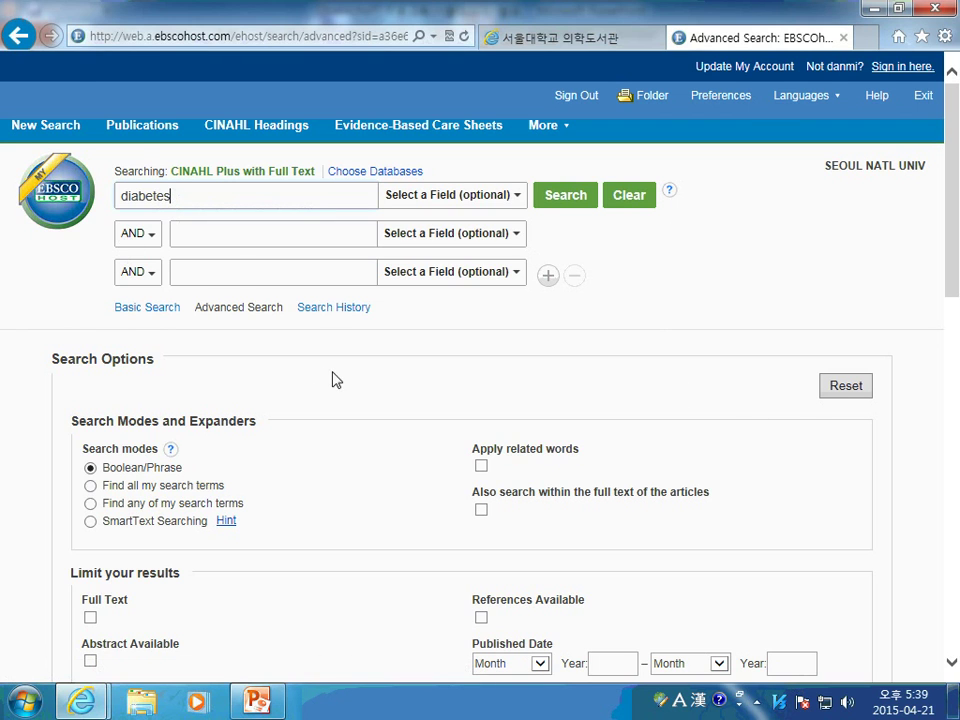
{"action": "scroll", "coordinate": [336, 380], "scroll_direction": "down", "scroll_amount": 3}
{"action": "scroll", "coordinate": [146, 323], "scroll_direction": "down", "scroll_amount": 2}
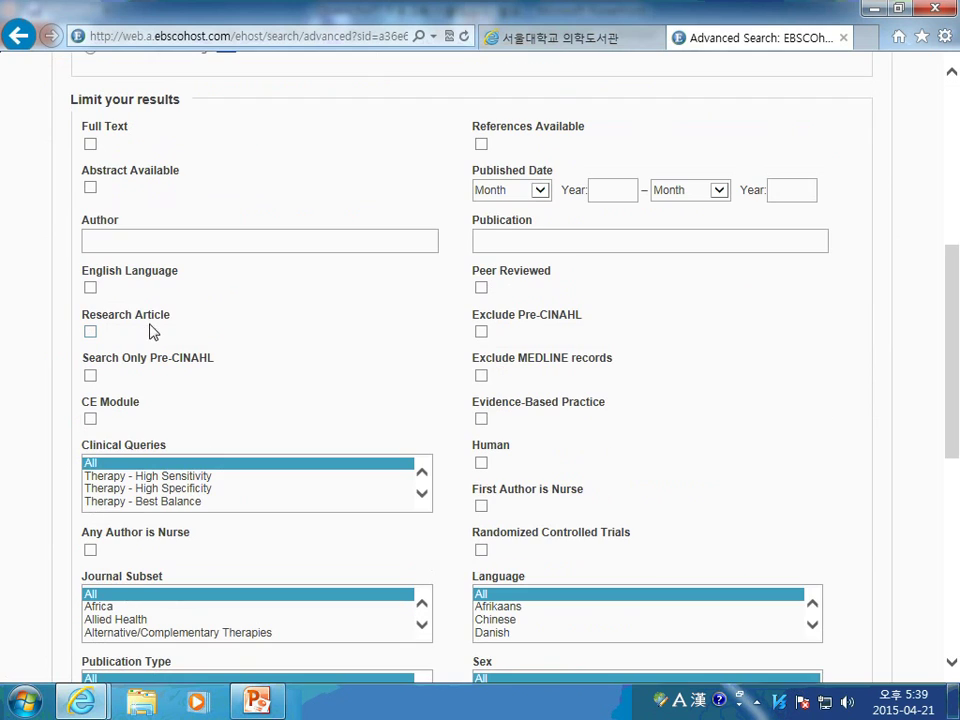
{"action": "left_click", "coordinate": [90, 419]}
{"action": "scroll", "coordinate": [910, 398], "scroll_direction": "up", "scroll_amount": 5}
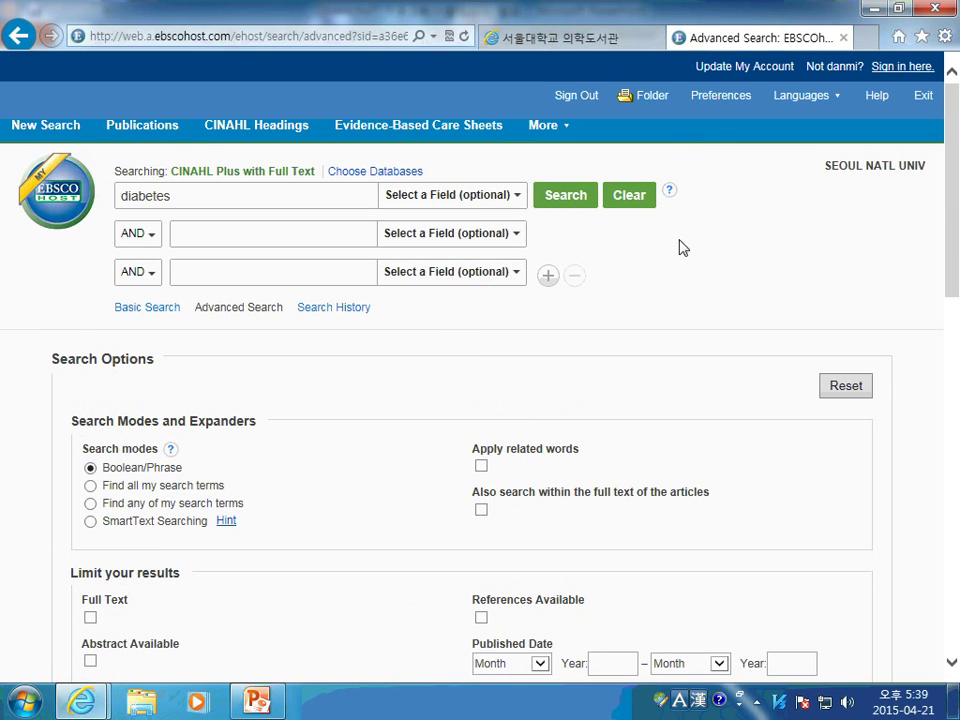
{"action": "left_click", "coordinate": [567, 205]}
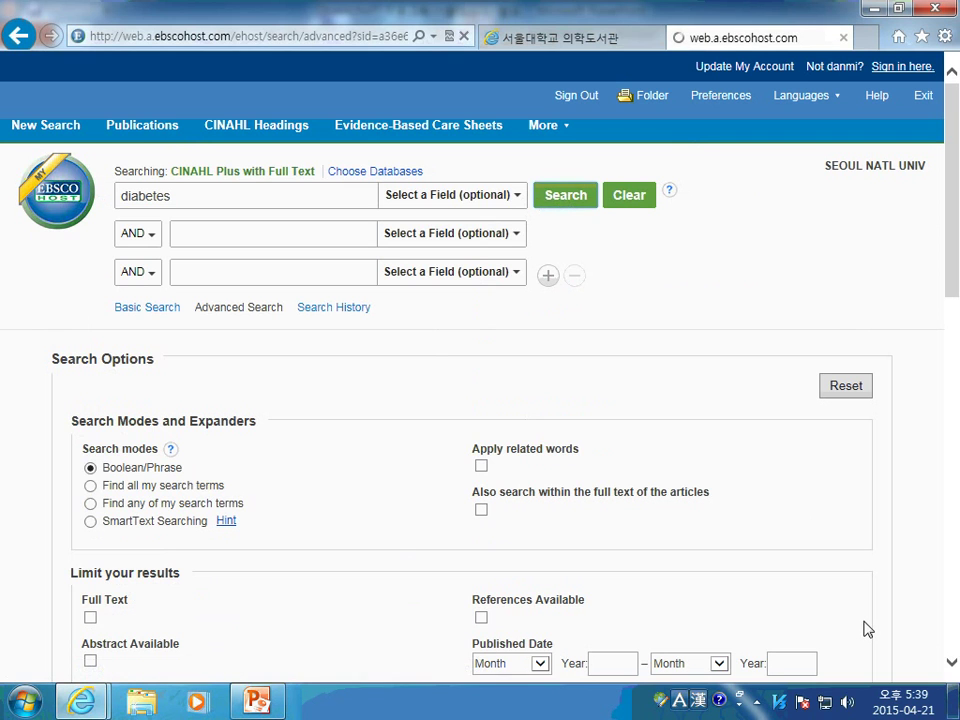
{"action": "scroll", "coordinate": [776, 553], "scroll_direction": "down", "scroll_amount": 2}
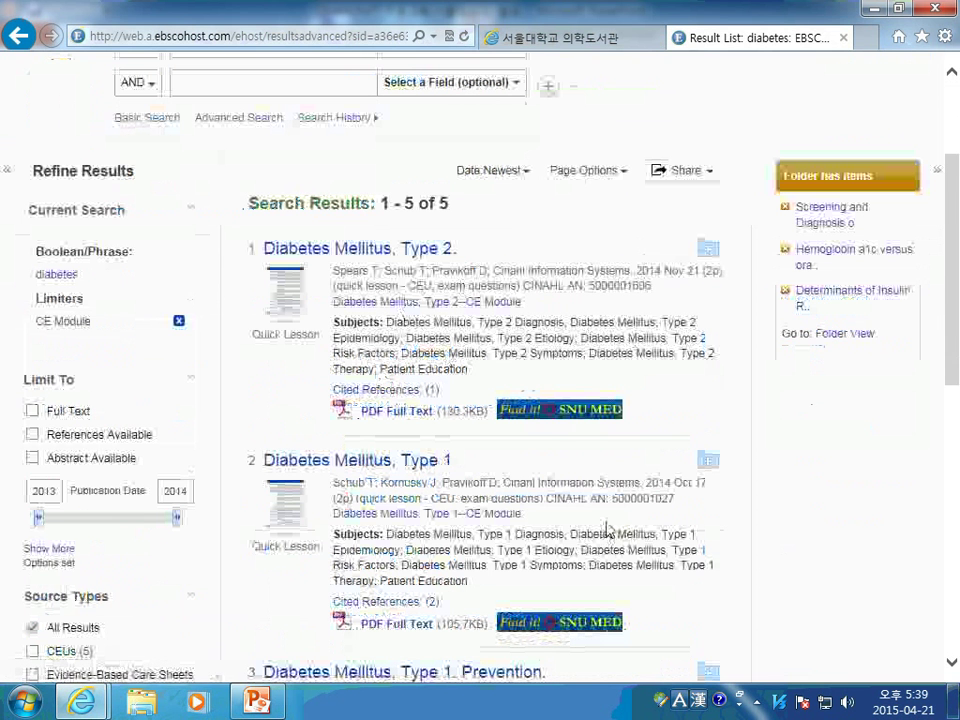
{"action": "scroll", "coordinate": [610, 527], "scroll_direction": "down", "scroll_amount": 1}
{"action": "scroll", "coordinate": [610, 527], "scroll_direction": "down", "scroll_amount": 1}
{"action": "scroll", "coordinate": [664, 536], "scroll_direction": "up", "scroll_amount": 3}
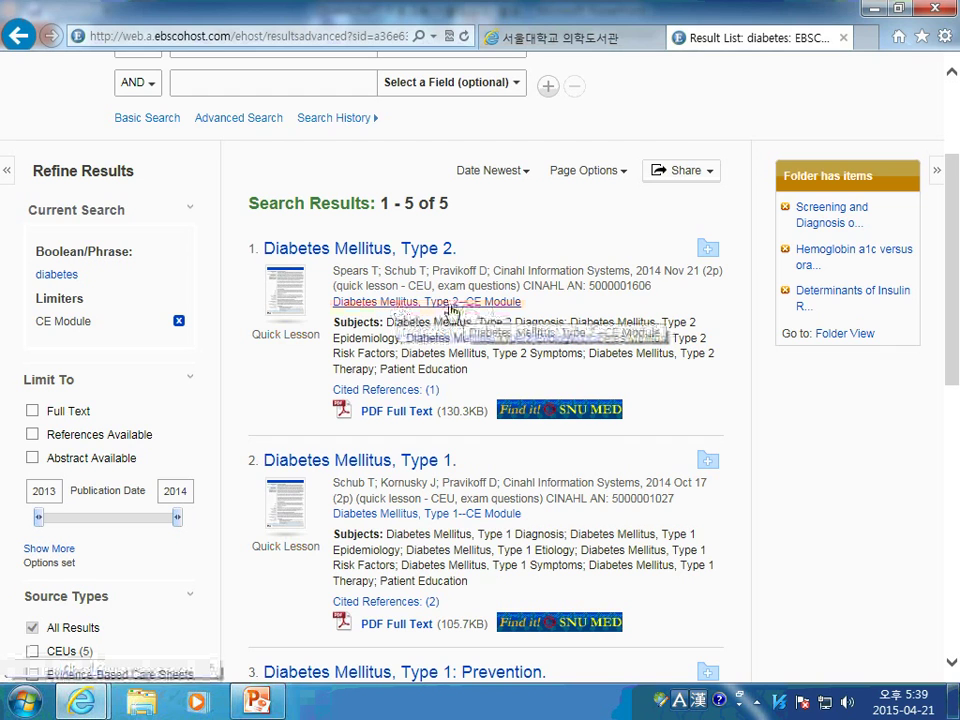
Open the 'Diabetes Mellitus, Type 2--CE Module' and log in with the account e-mail and password
{"action": "left_click", "coordinate": [450, 303]}
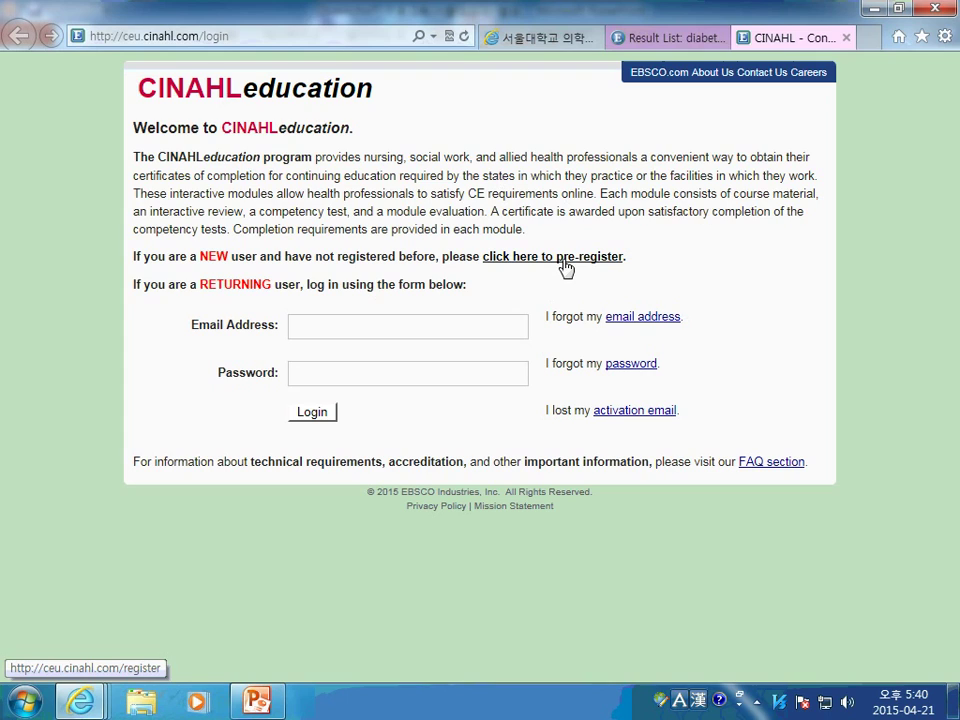
{"action": "left_click", "coordinate": [418, 330]}
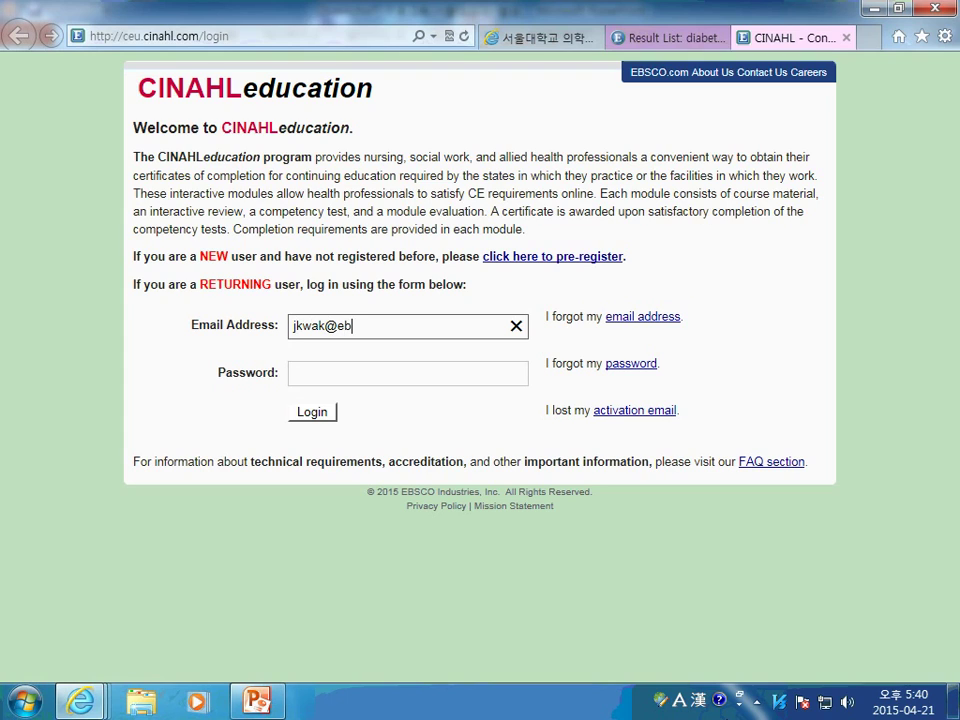
{"action": "key", "text": "Tab"}
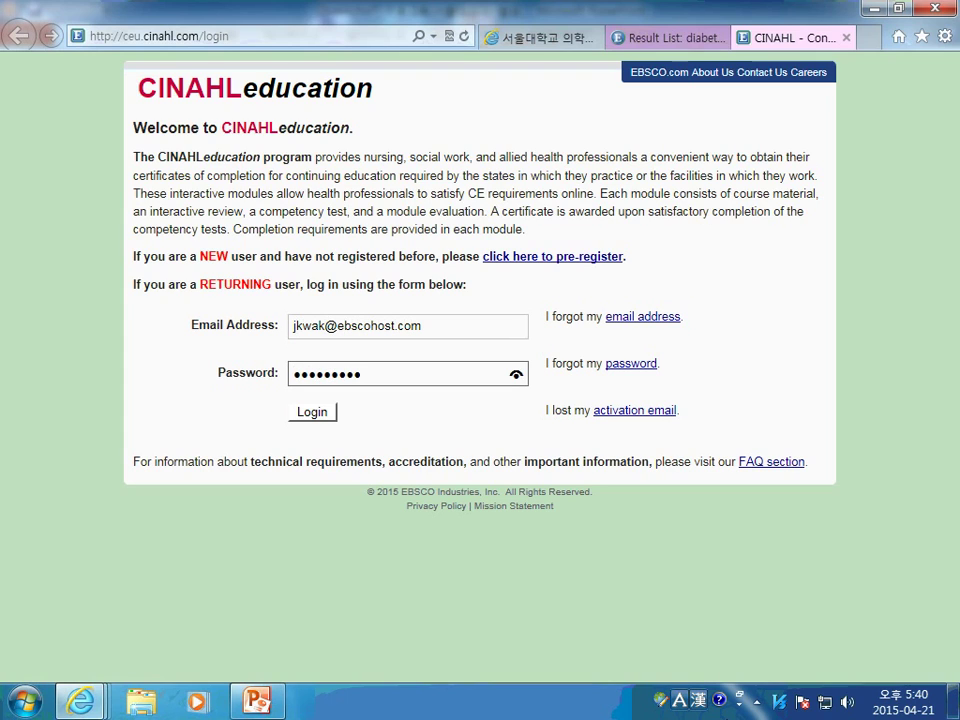
{"action": "left_click", "coordinate": [311, 416]}
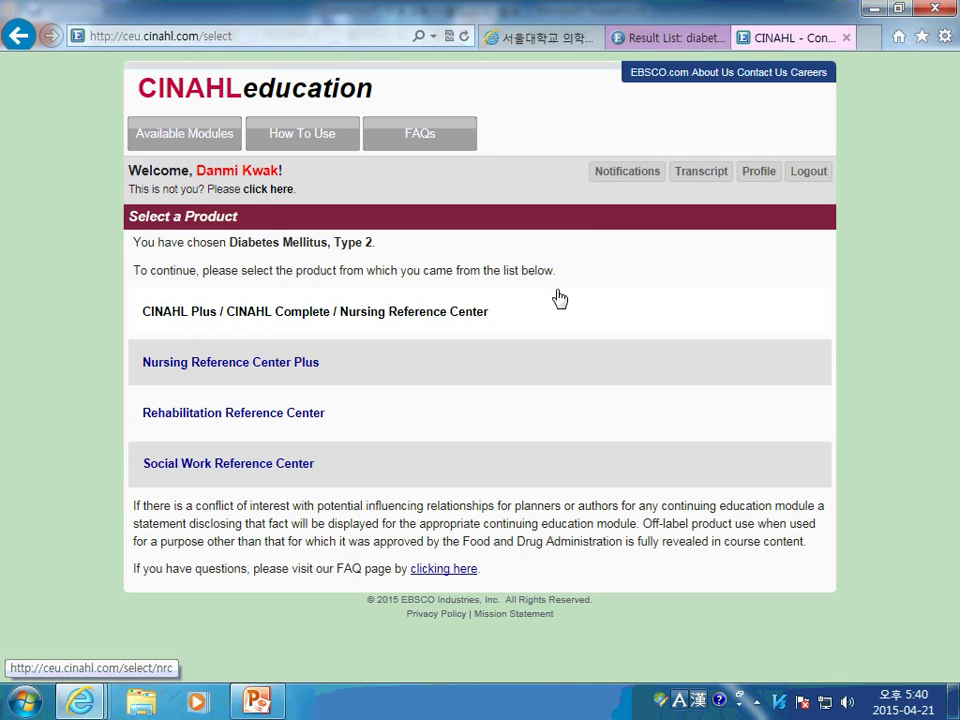
Choose CINAHL Plus as the product, accept the disclaimer, and continue to the Introduction page
{"action": "left_click", "coordinate": [308, 320]}
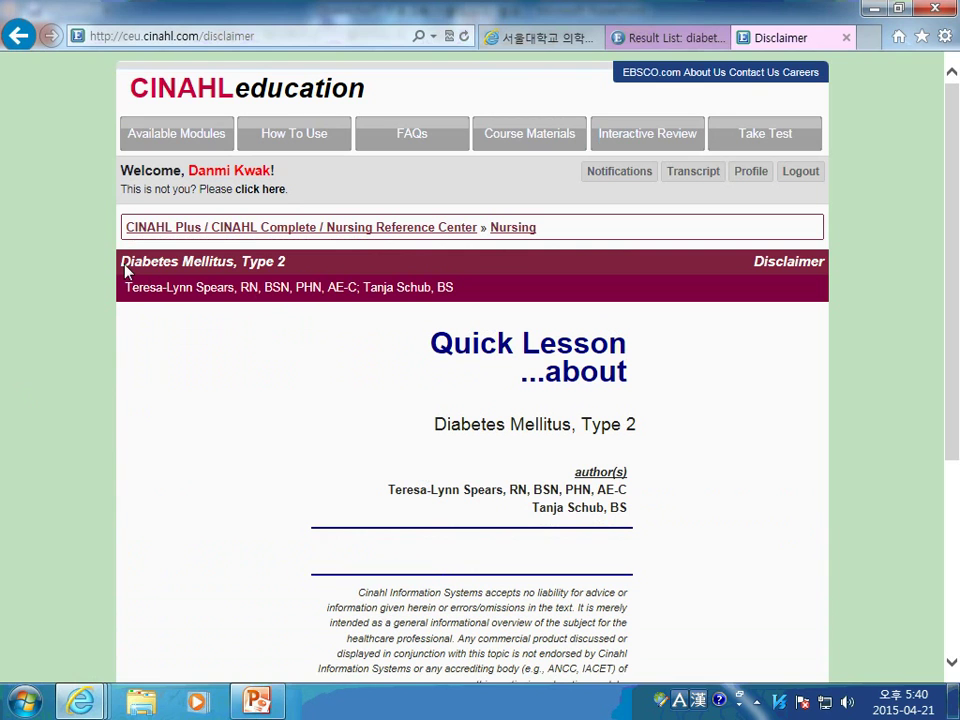
{"action": "scroll", "coordinate": [621, 360], "scroll_direction": "down", "scroll_amount": 5}
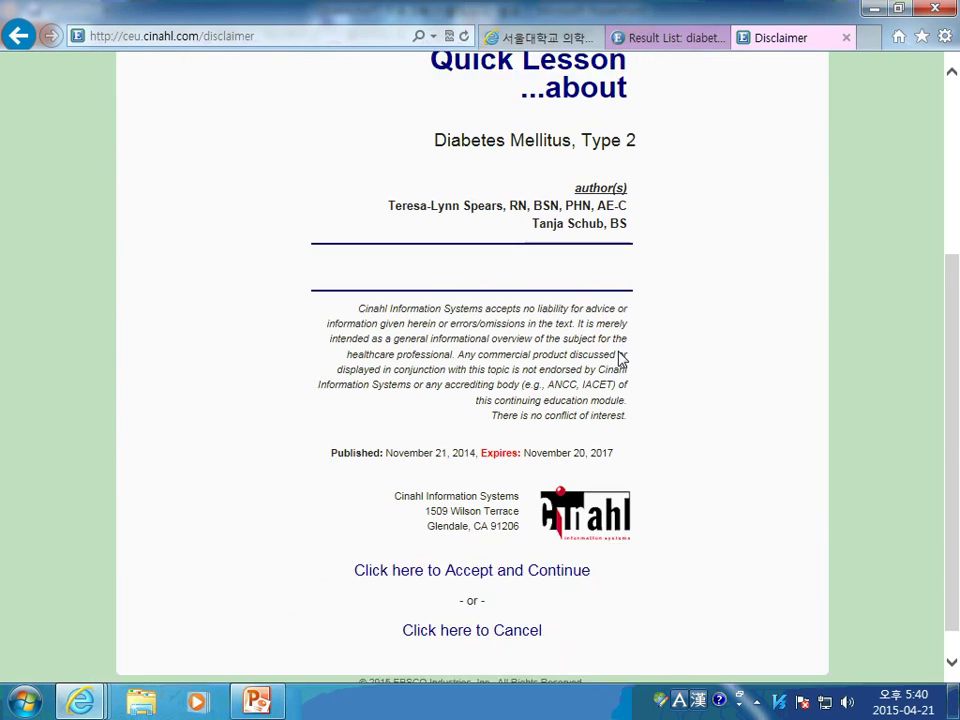
{"action": "left_click", "coordinate": [500, 546]}
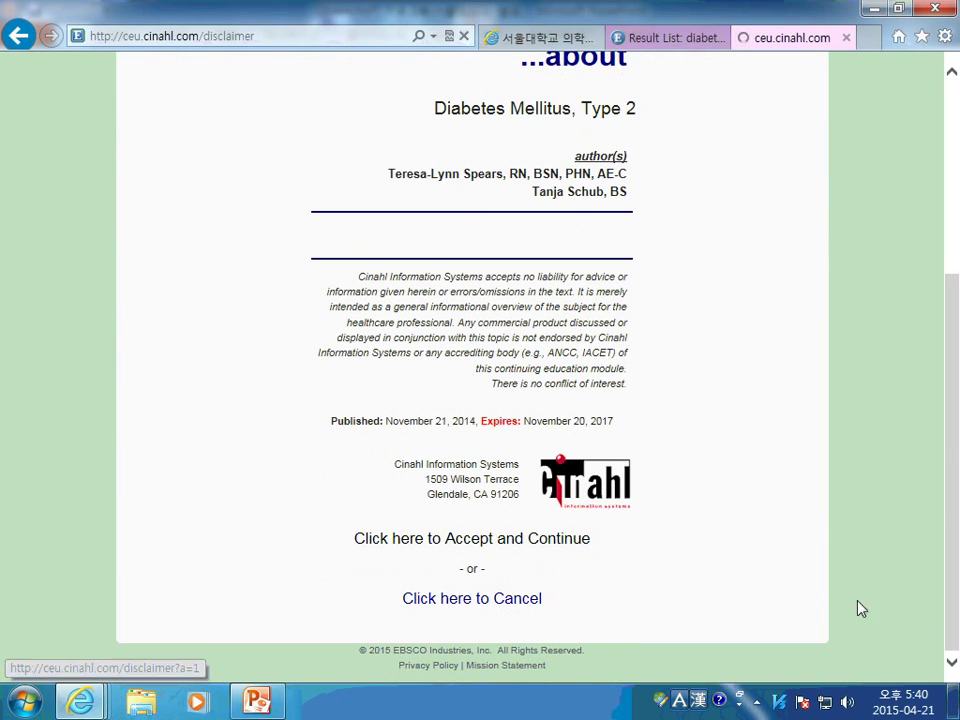
{"action": "scroll", "coordinate": [780, 450], "scroll_direction": "down", "scroll_amount": 3}
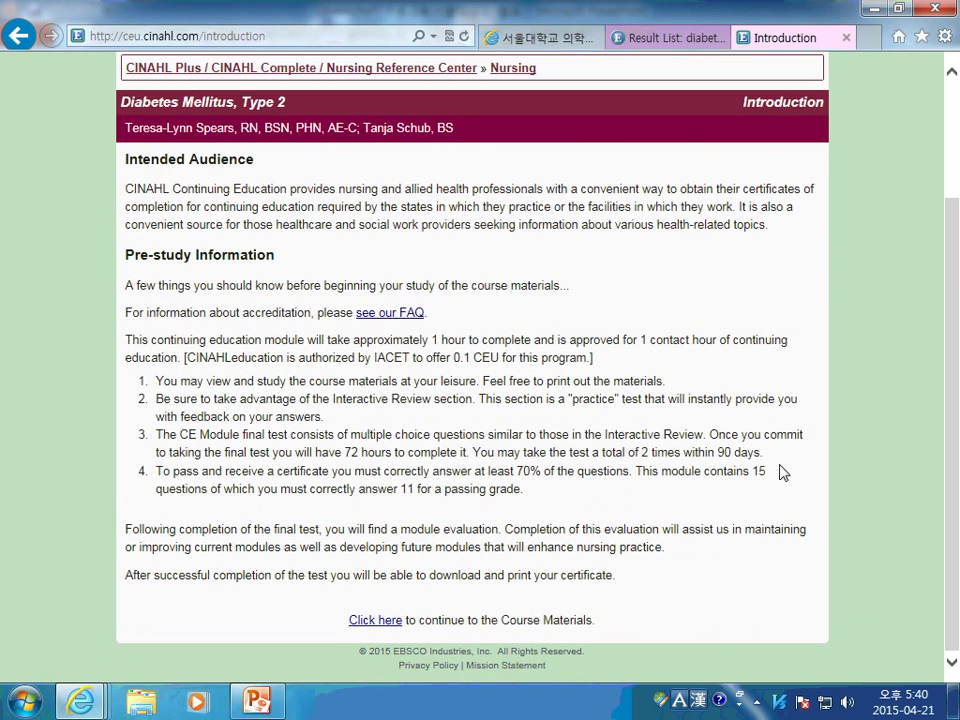
{"action": "left_click", "coordinate": [373, 622]}
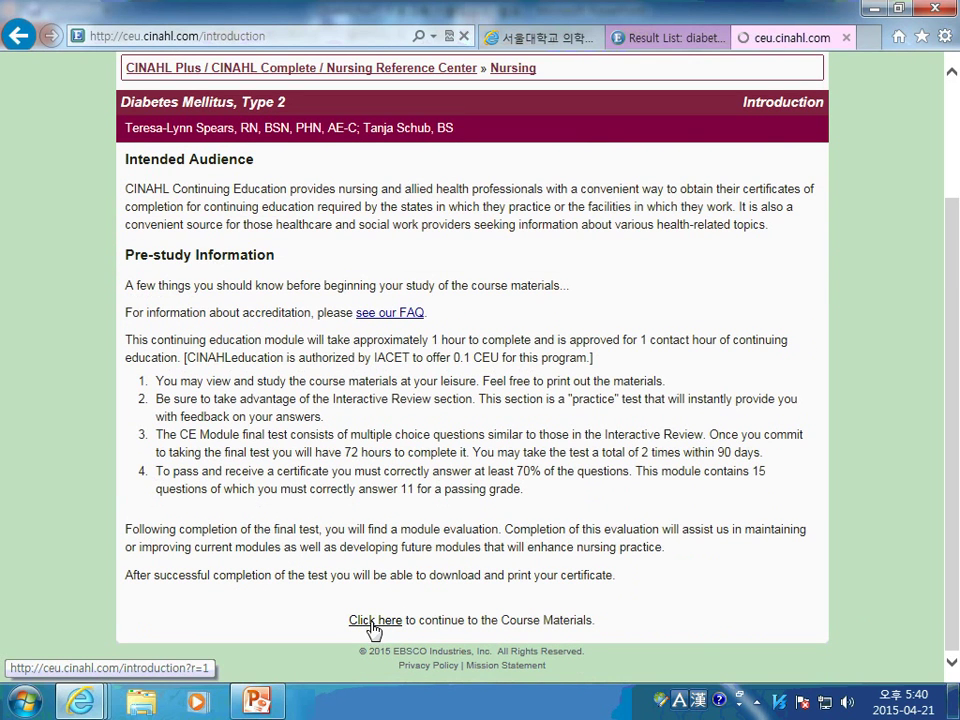
{"action": "scroll", "coordinate": [280, 301], "scroll_direction": "down", "scroll_amount": 2}
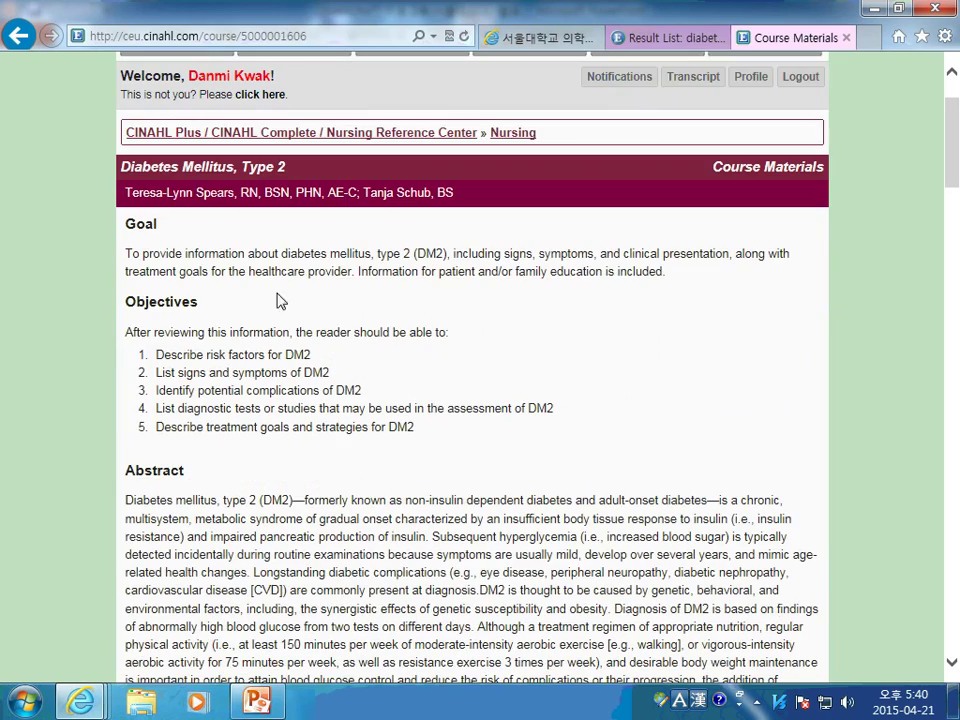
{"action": "scroll", "coordinate": [435, 343], "scroll_direction": "down", "scroll_amount": 5}
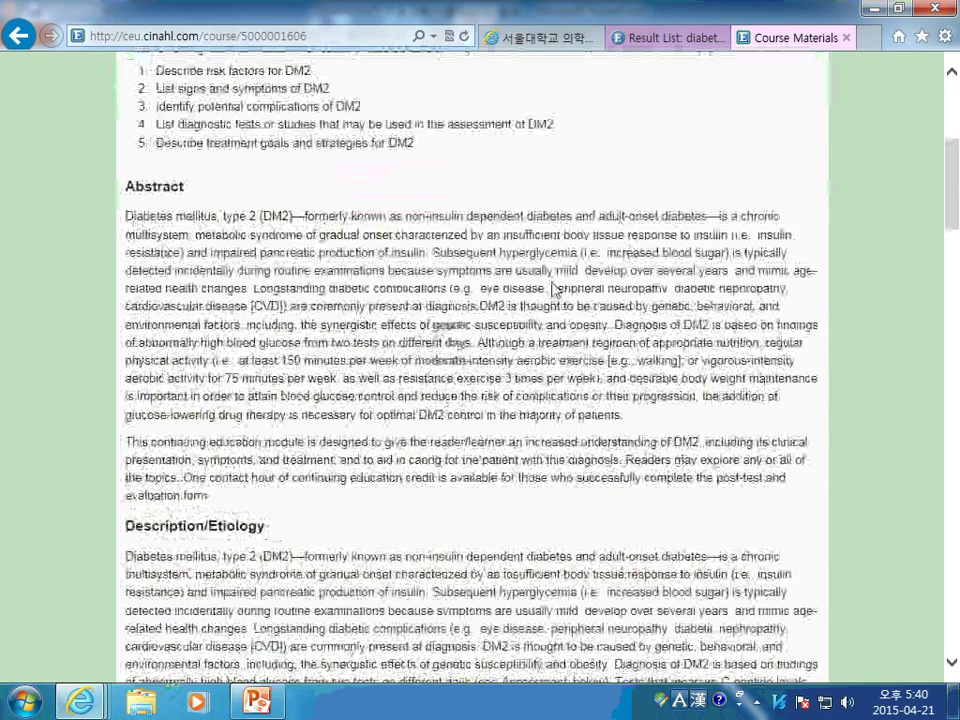
{"action": "scroll", "coordinate": [270, 530], "scroll_direction": "down", "scroll_amount": 8}
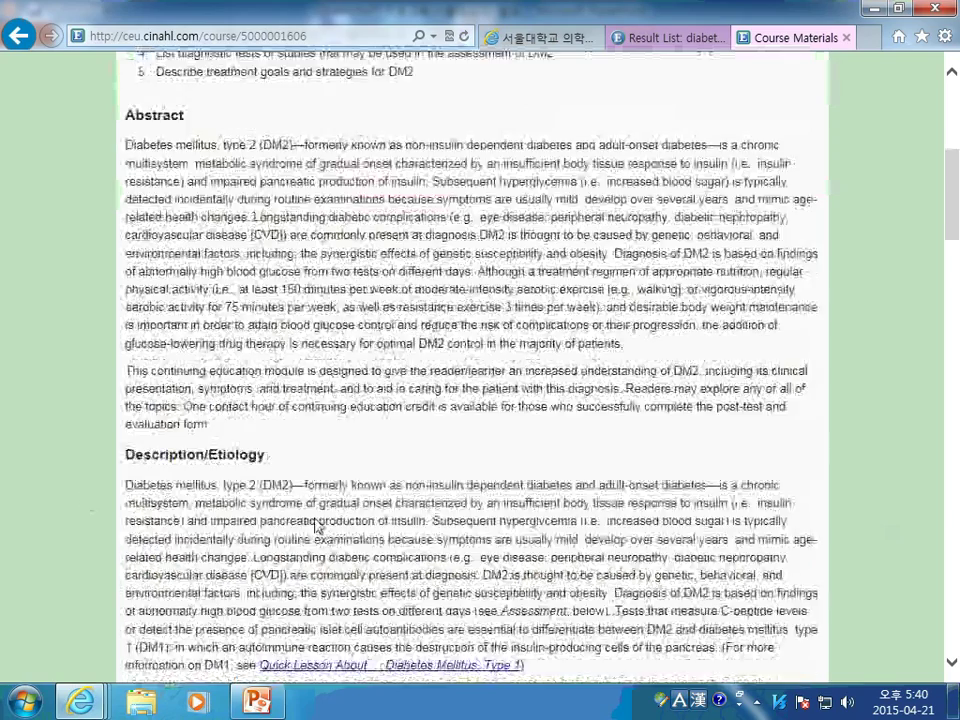
{"action": "scroll", "coordinate": [292, 498], "scroll_direction": "down", "scroll_amount": 5}
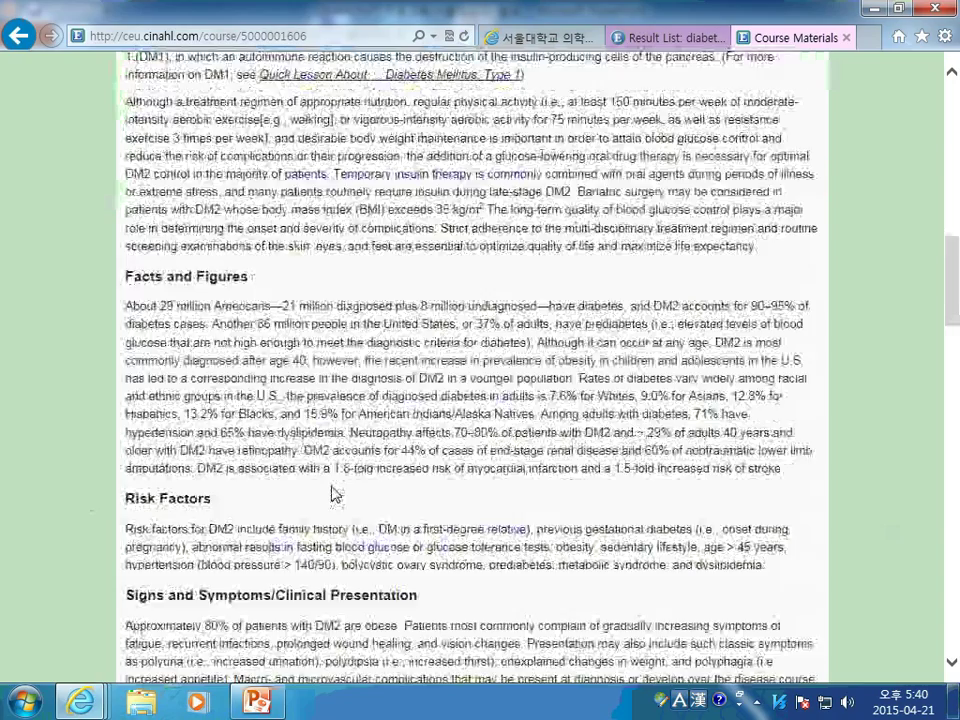
{"action": "scroll", "coordinate": [510, 432], "scroll_direction": "down", "scroll_amount": 5}
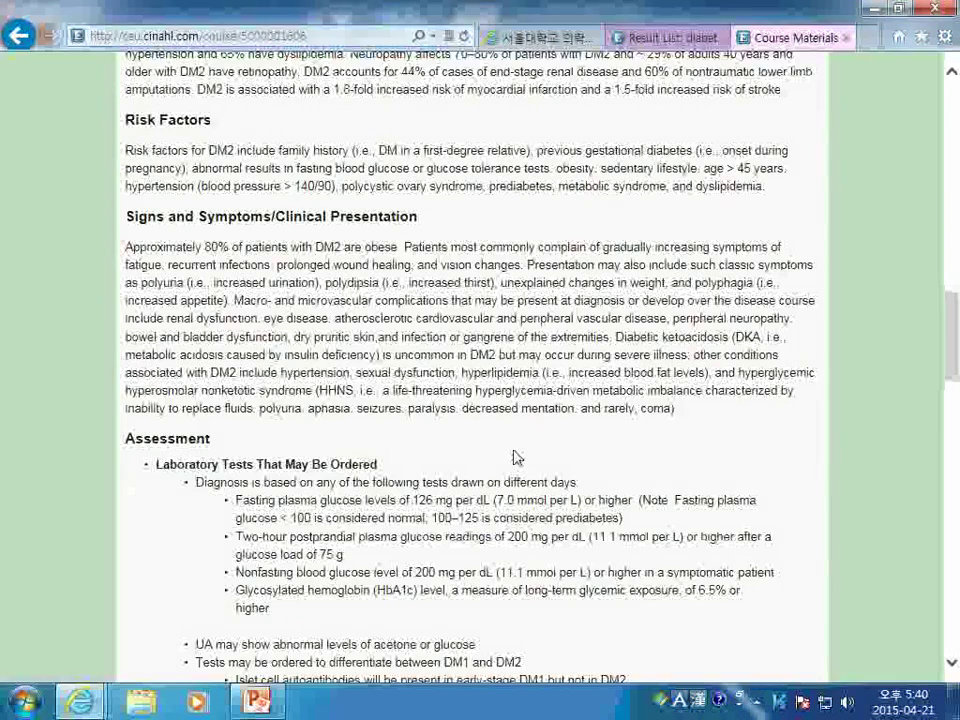
{"action": "scroll", "coordinate": [615, 478], "scroll_direction": "up", "scroll_amount": 15}
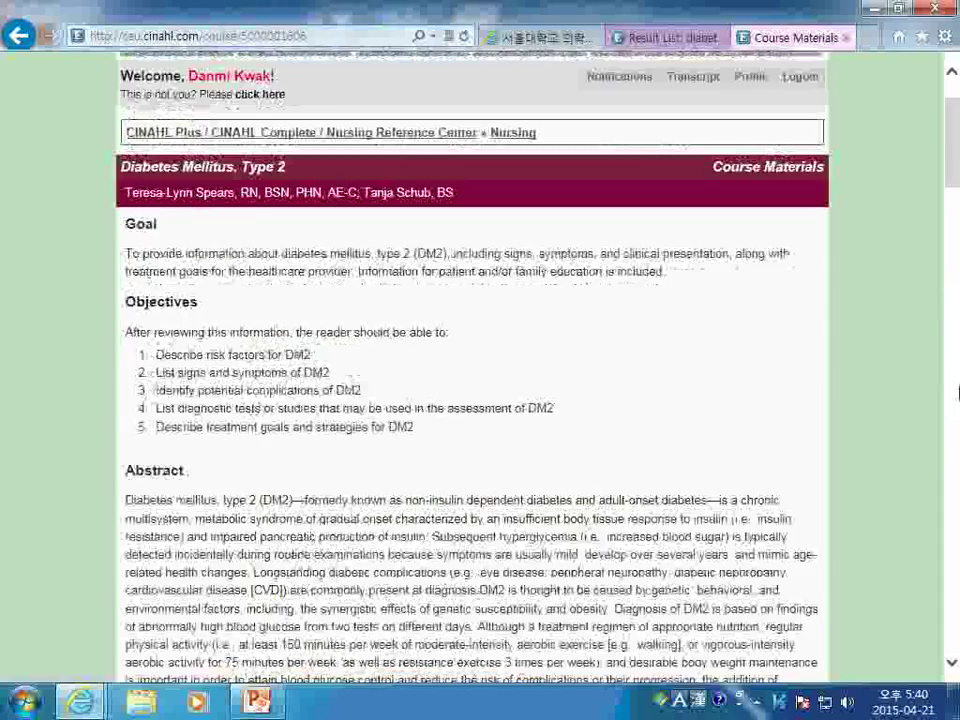
{"action": "scroll", "coordinate": [957, 393], "scroll_direction": "up", "scroll_amount": 2}
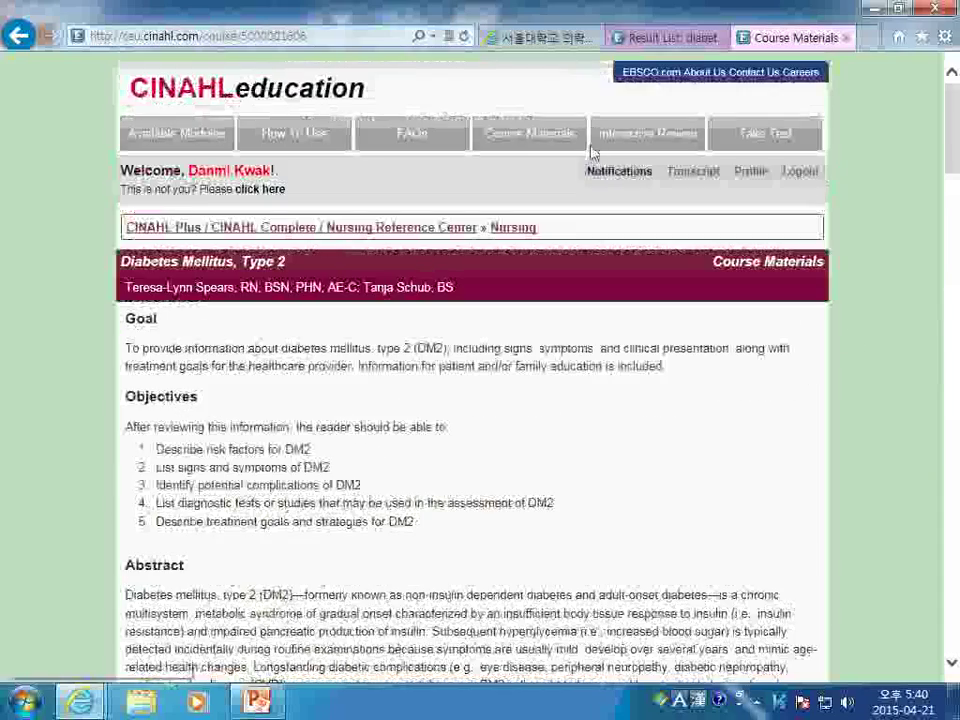
Open the Interactive Review and answer statement 1 True and statement 2 False
{"action": "left_click", "coordinate": [649, 145]}
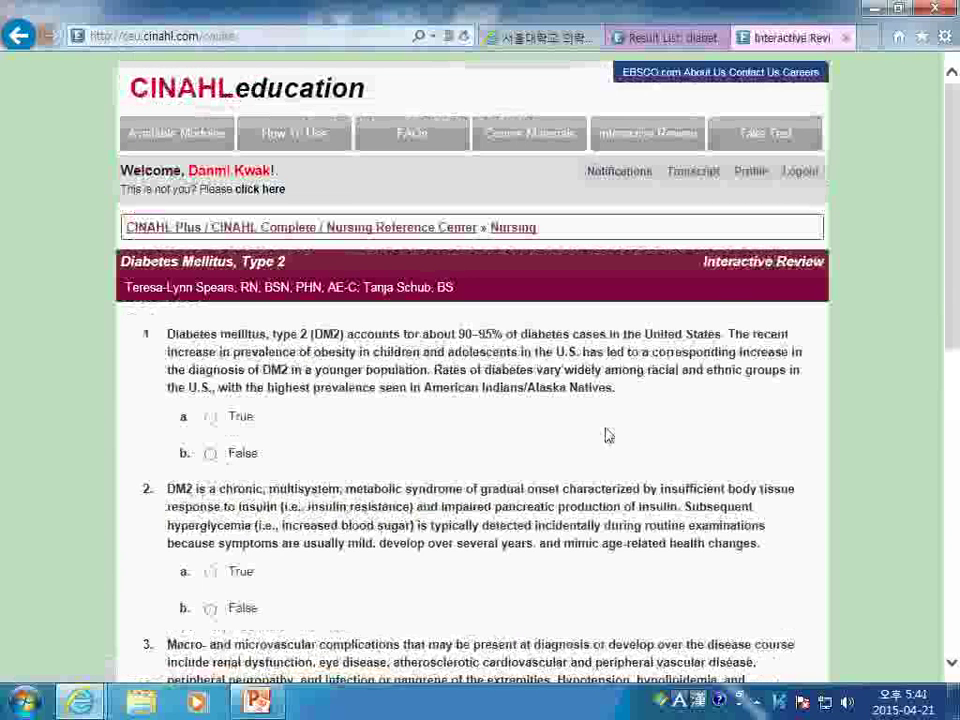
{"action": "scroll", "coordinate": [380, 385], "scroll_direction": "down", "scroll_amount": 2}
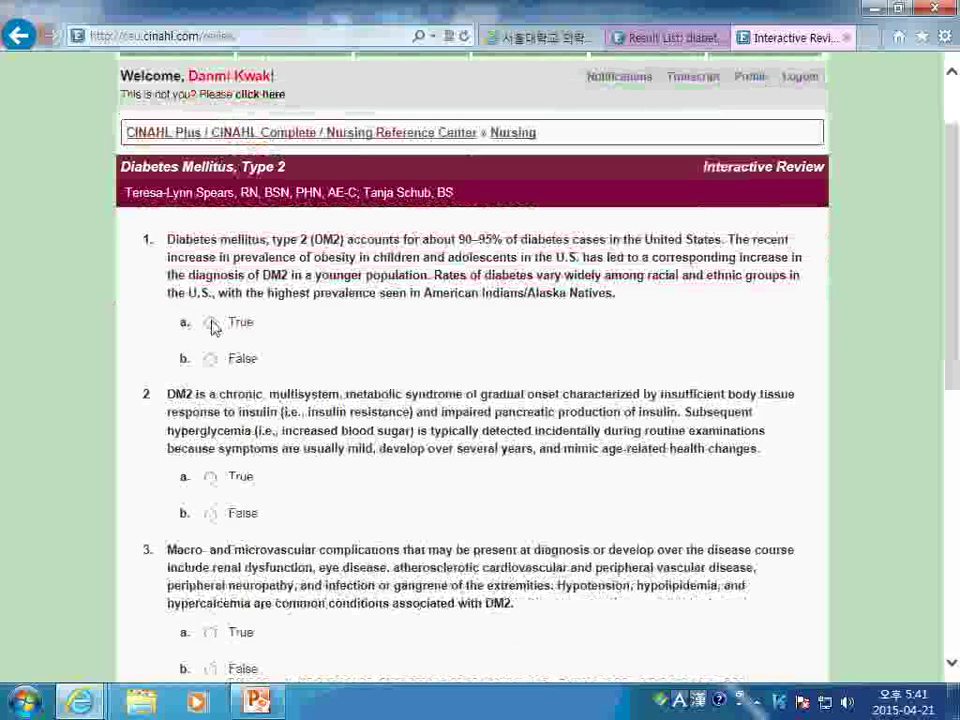
{"action": "left_click", "coordinate": [210, 322]}
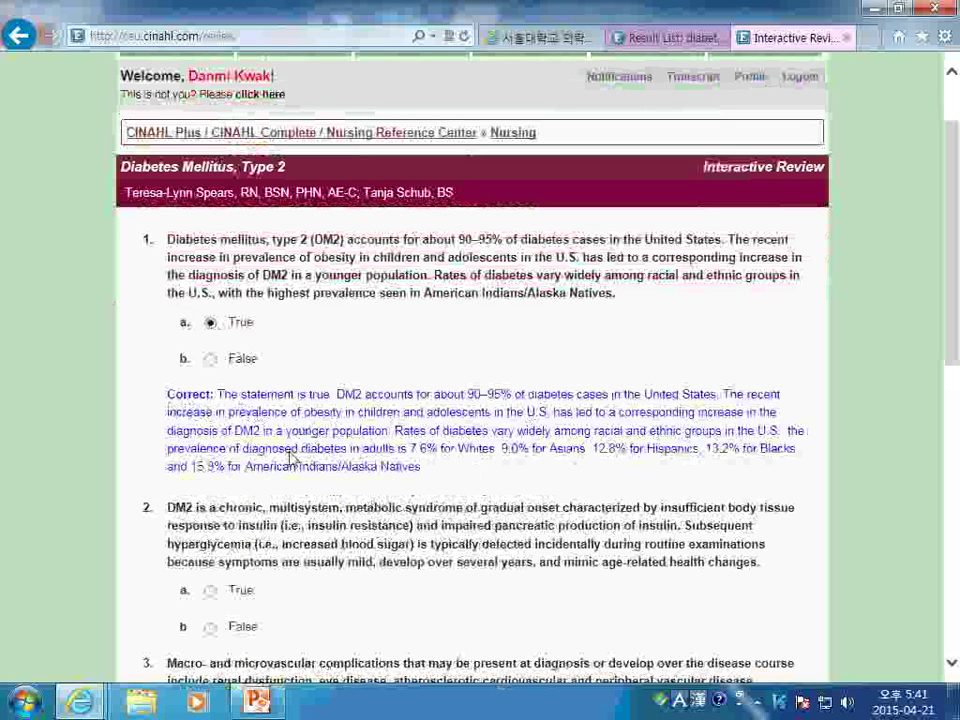
{"action": "scroll", "coordinate": [762, 492], "scroll_direction": "down", "scroll_amount": 2}
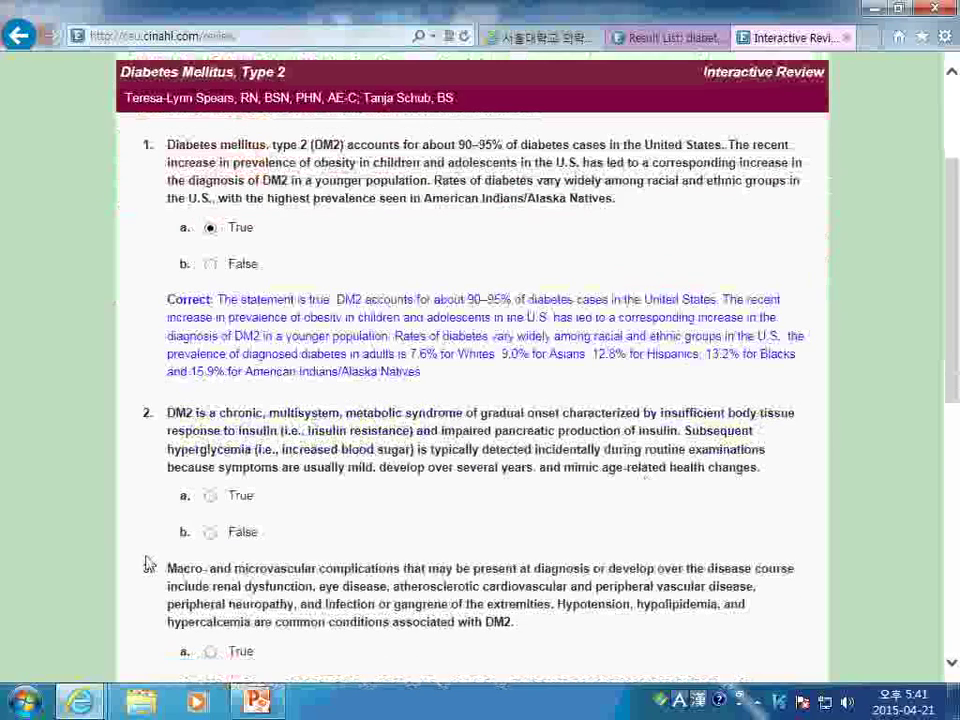
{"action": "left_click", "coordinate": [210, 532]}
{"action": "scroll", "coordinate": [214, 520], "scroll_direction": "down", "scroll_amount": 4}
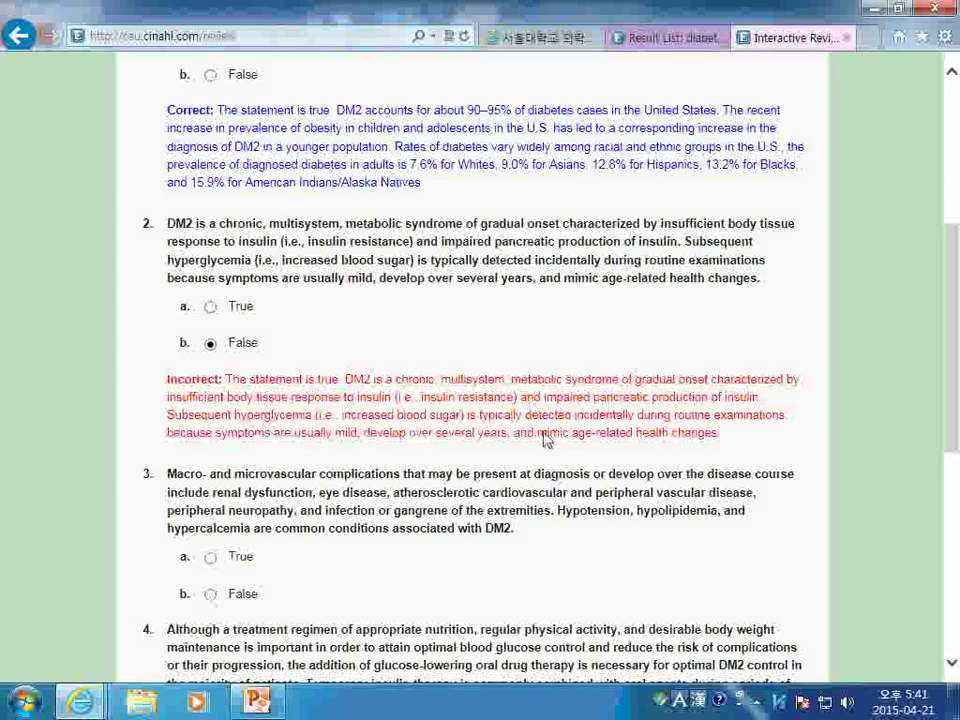
{"action": "scroll", "coordinate": [650, 468], "scroll_direction": "up", "scroll_amount": 2}
{"action": "scroll", "coordinate": [650, 468], "scroll_direction": "up", "scroll_amount": 6}
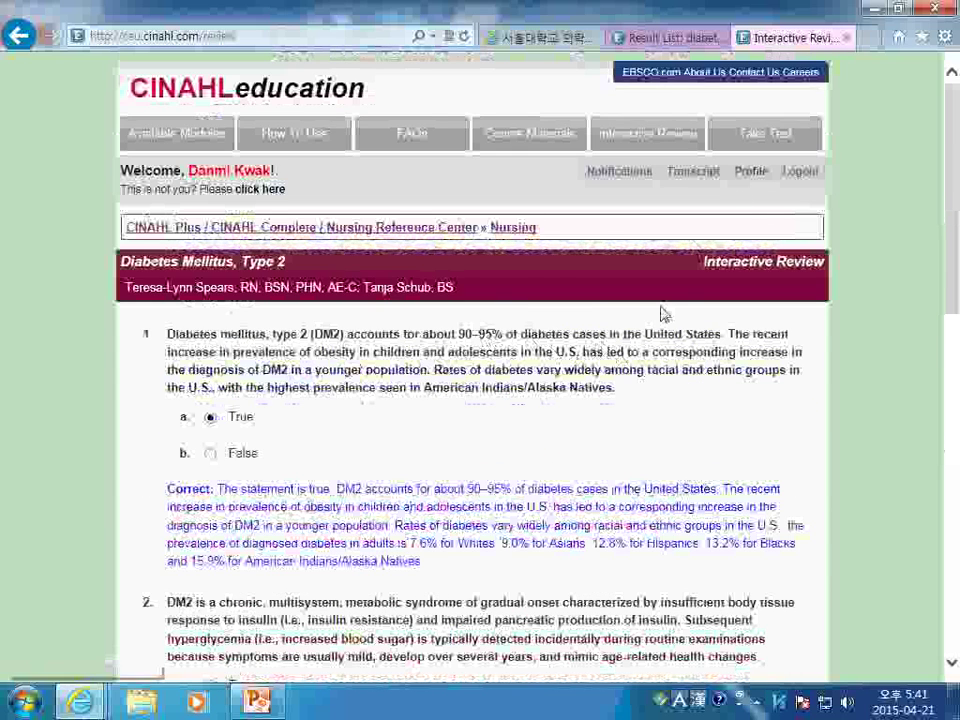
Start the Diabetes Mellitus, Type 2 competency test and scroll through its 15 questions
{"action": "left_click", "coordinate": [783, 138]}
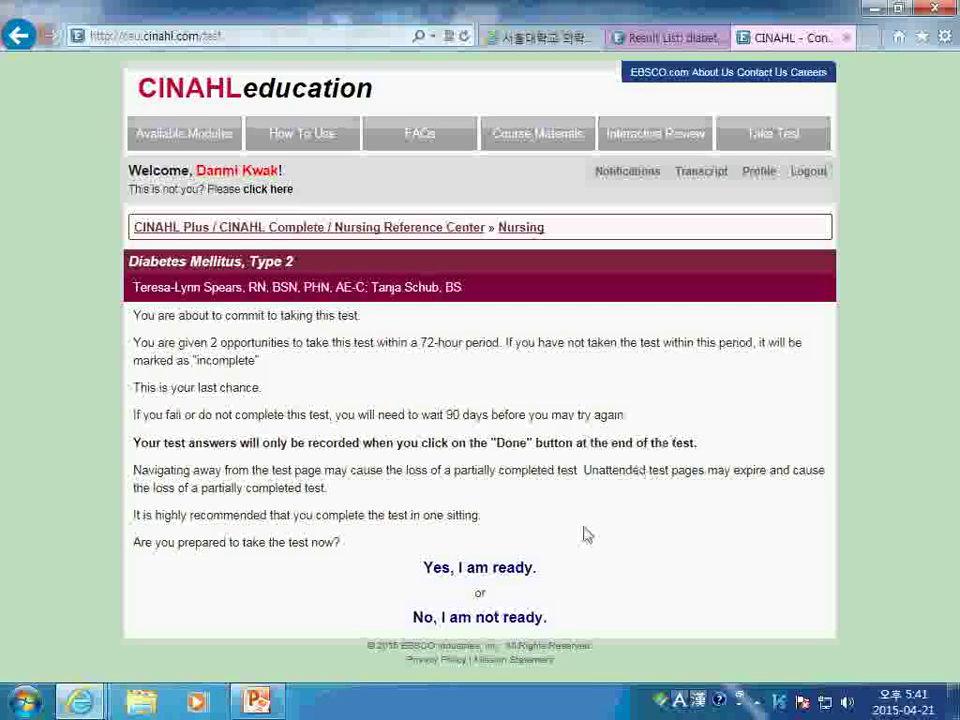
{"action": "left_click", "coordinate": [516, 577]}
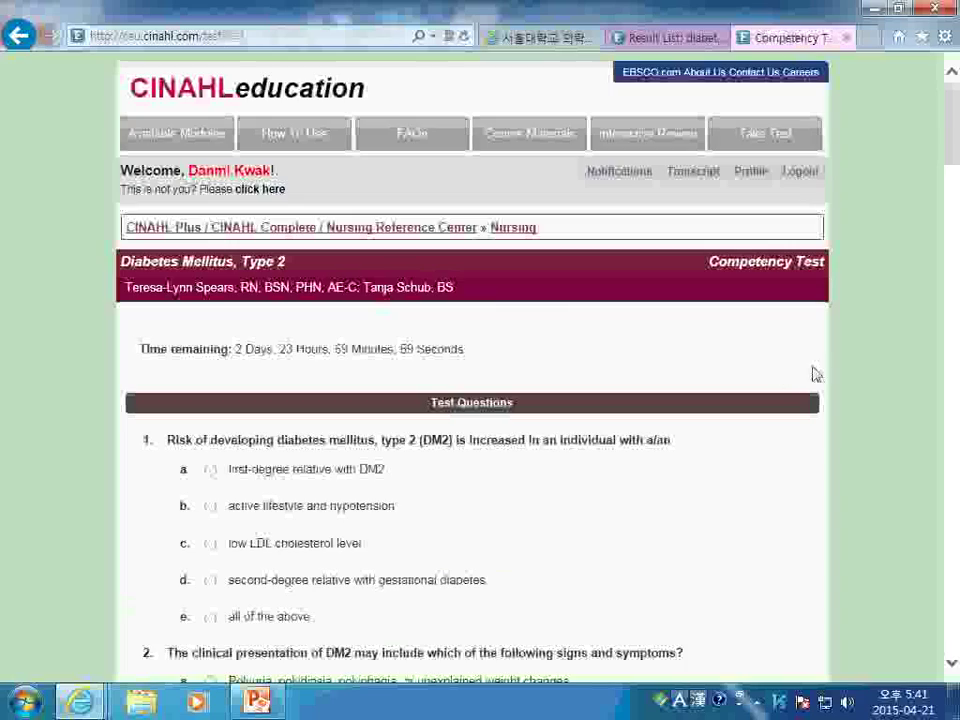
{"action": "scroll", "coordinate": [640, 390], "scroll_direction": "down", "scroll_amount": 15}
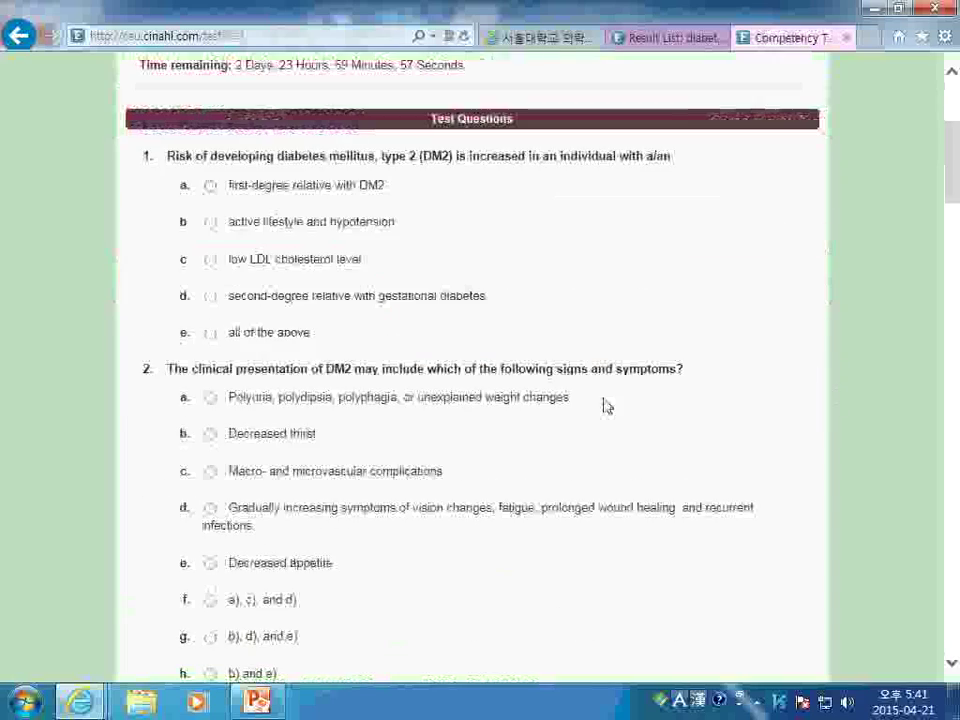
{"action": "scroll", "coordinate": [578, 416], "scroll_direction": "down", "scroll_amount": 10}
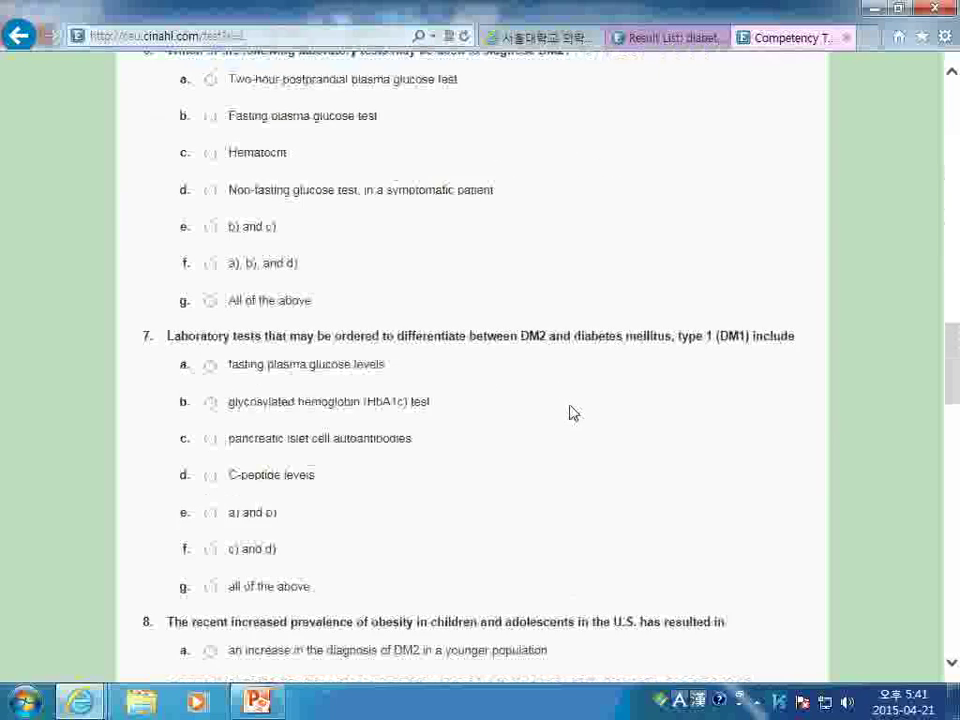
{"action": "scroll", "coordinate": [575, 415], "scroll_direction": "down", "scroll_amount": 15}
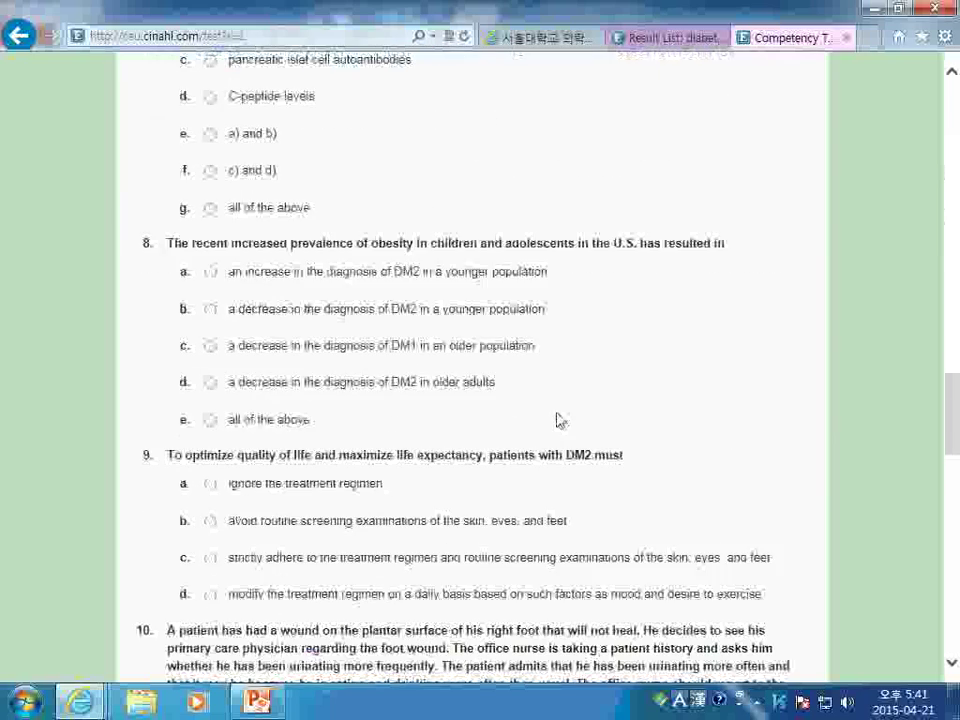
{"action": "scroll", "coordinate": [583, 440], "scroll_direction": "down", "scroll_amount": 5}
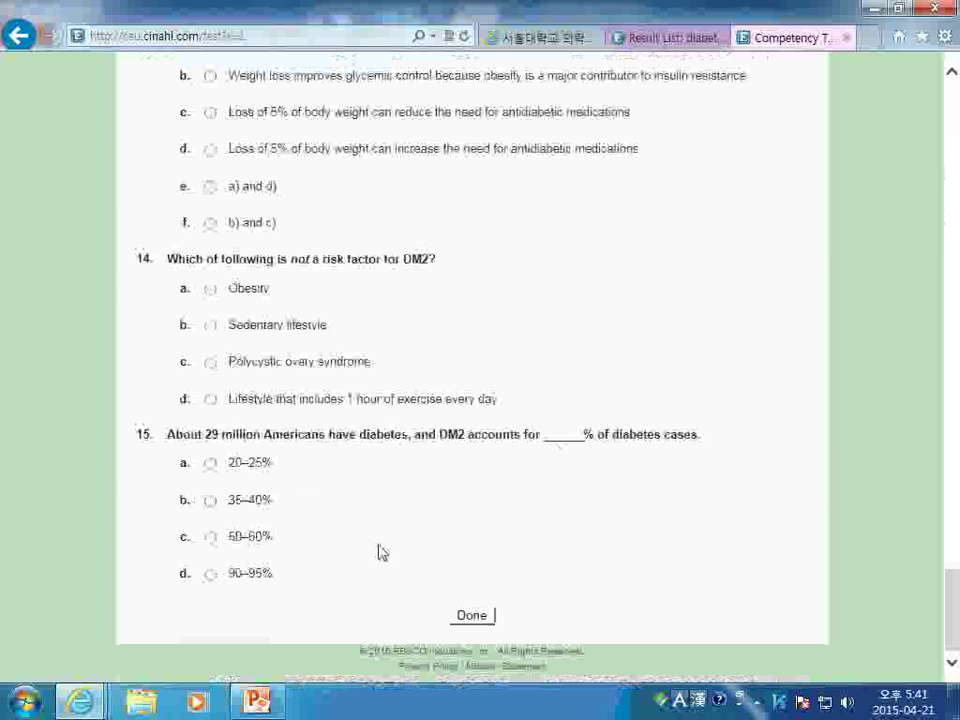
{"action": "scroll", "coordinate": [440, 546], "scroll_direction": "up", "scroll_amount": 3}
{"action": "scroll", "coordinate": [463, 546], "scroll_direction": "up", "scroll_amount": 15}
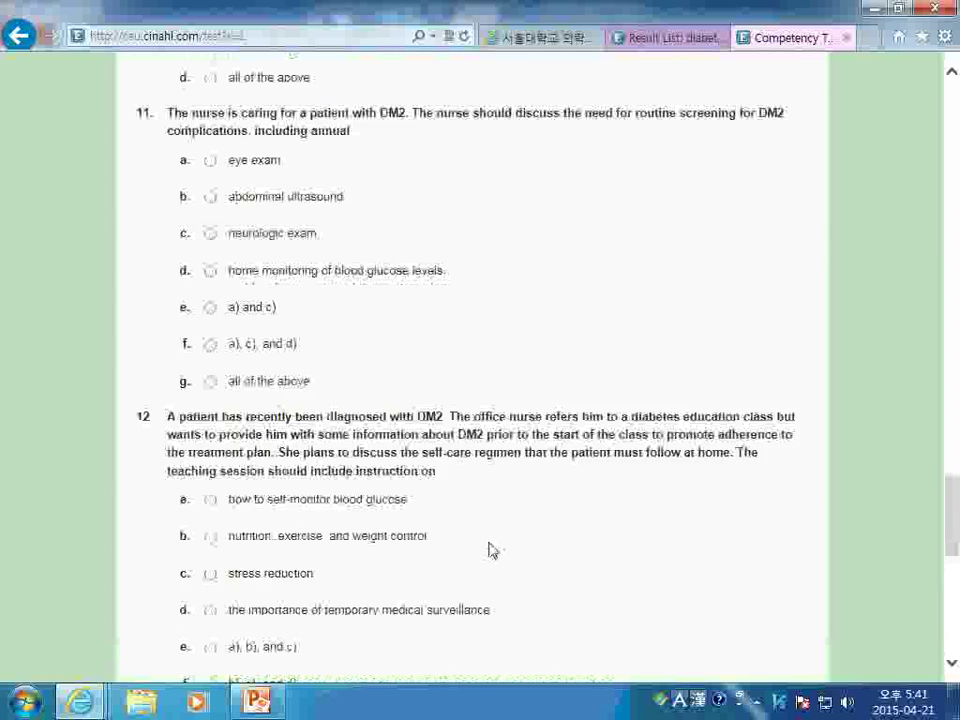
Close the competency test and open MEDLINE Complete from page 2 of the library's database list
{"action": "left_click", "coordinate": [845, 40]}
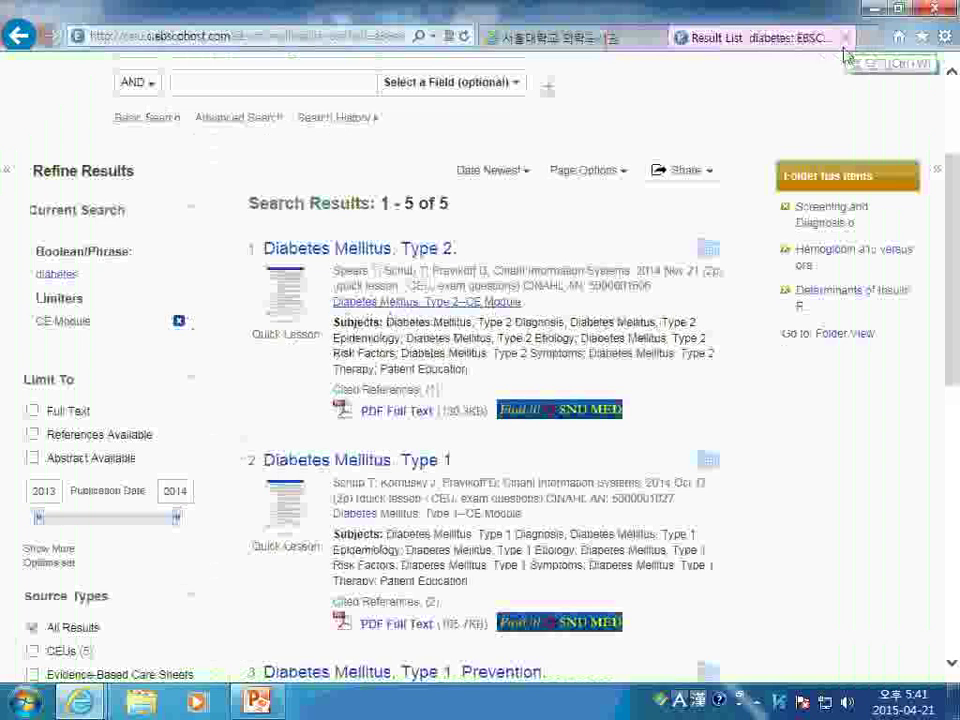
{"action": "scroll", "coordinate": [620, 180], "scroll_direction": "up", "scroll_amount": 2}
{"action": "left_click", "coordinate": [548, 40]}
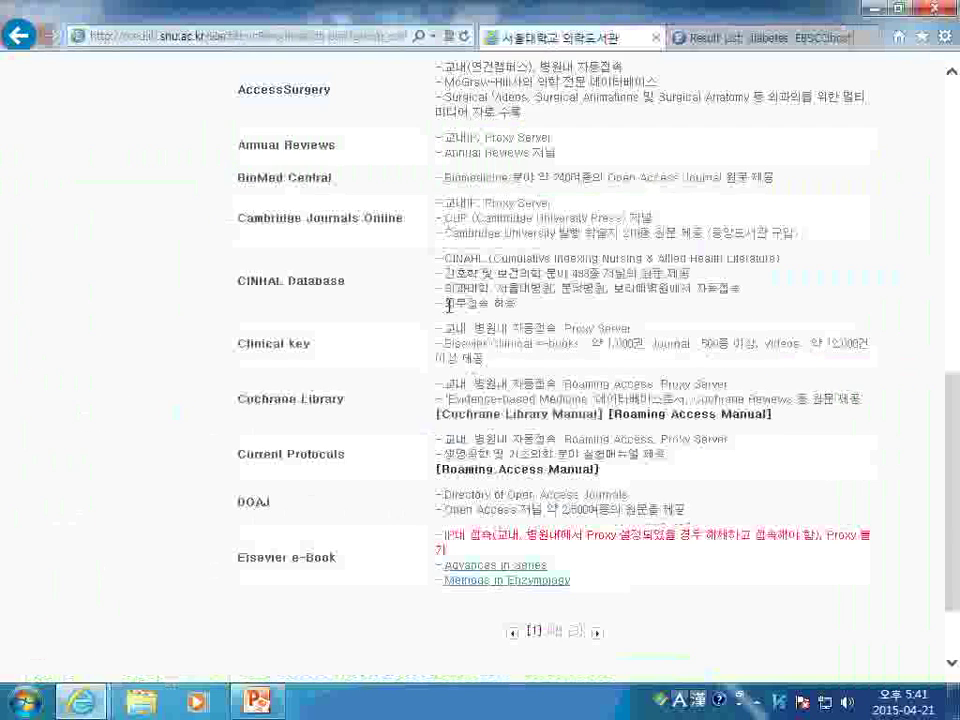
{"action": "scroll", "coordinate": [330, 315], "scroll_direction": "up", "scroll_amount": 5}
{"action": "scroll", "coordinate": [440, 413], "scroll_direction": "down", "scroll_amount": 1}
{"action": "scroll", "coordinate": [440, 413], "scroll_direction": "down", "scroll_amount": 6}
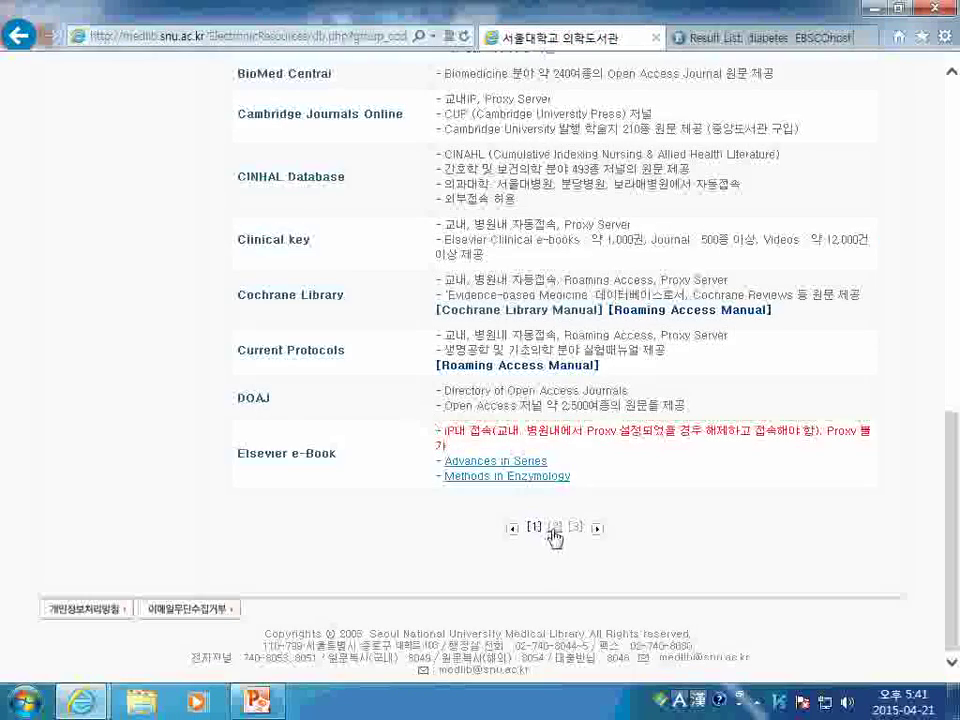
{"action": "left_click", "coordinate": [555, 528]}
{"action": "scroll", "coordinate": [543, 488], "scroll_direction": "down", "scroll_amount": 4}
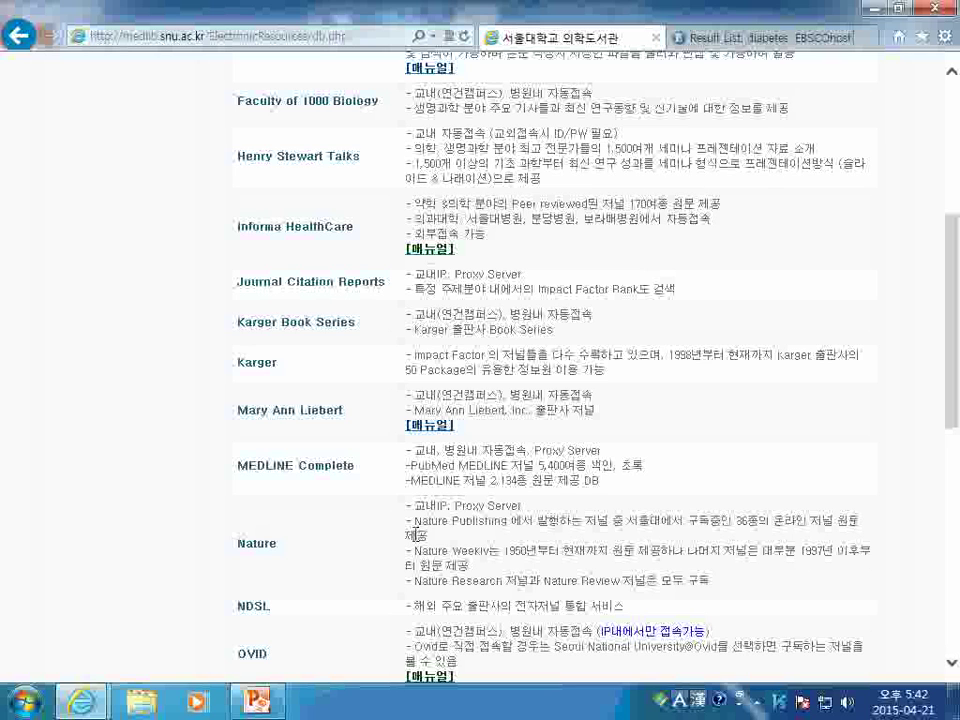
{"action": "left_click", "coordinate": [330, 468]}
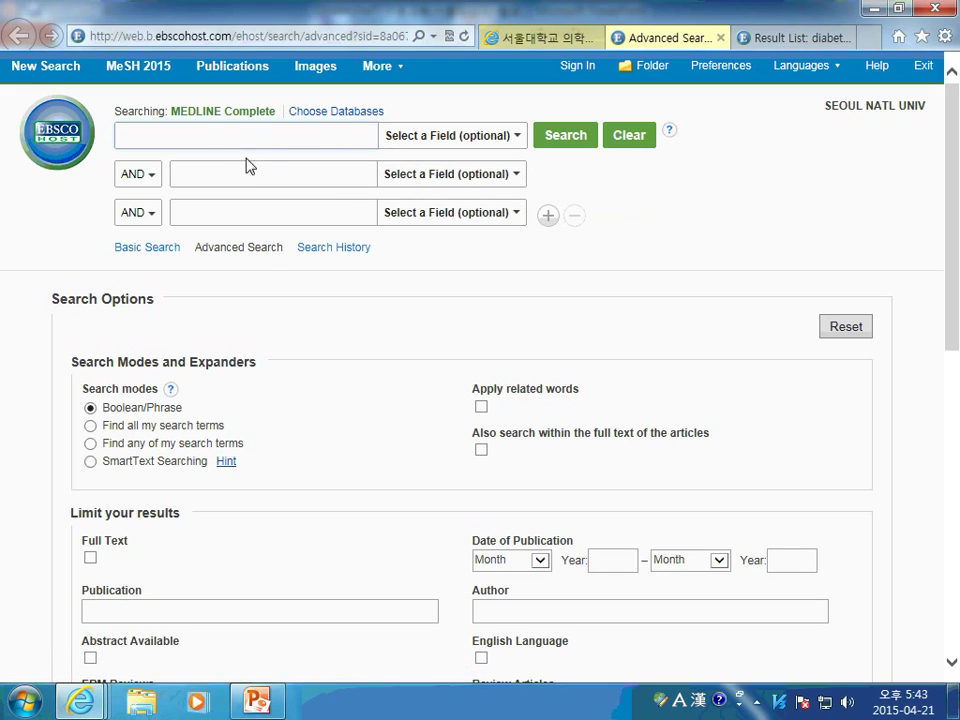
Browse MEDLINE Complete publications for 'annals of internal medicine', then show the desktop
{"action": "scroll", "coordinate": [407, 313], "scroll_direction": "down", "scroll_amount": 2}
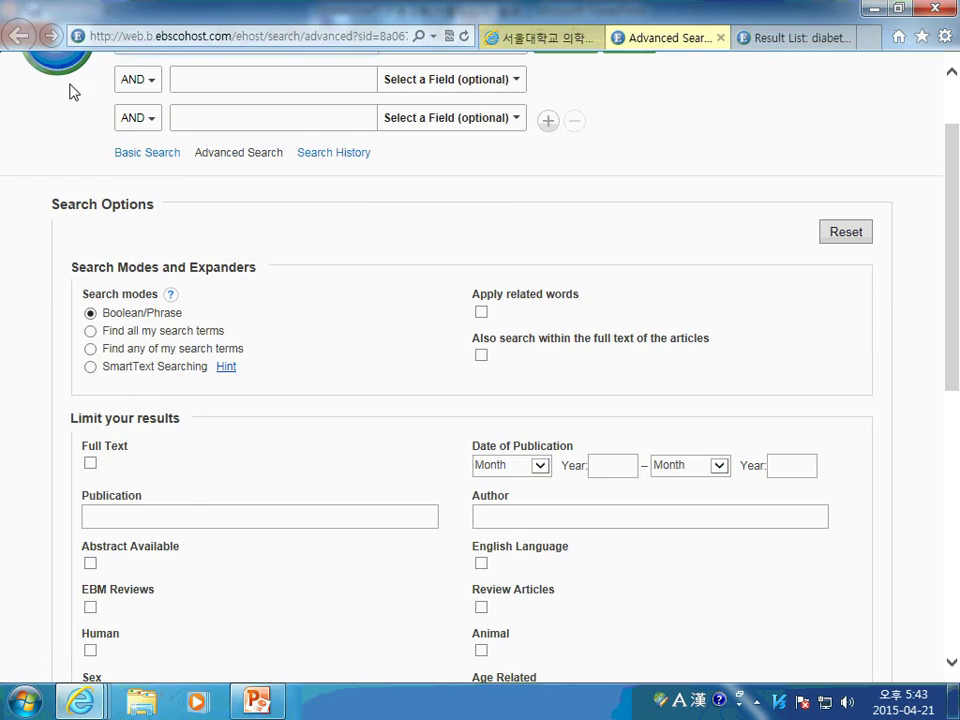
{"action": "scroll", "coordinate": [291, 349], "scroll_direction": "up", "scroll_amount": 1}
{"action": "scroll", "coordinate": [291, 349], "scroll_direction": "up", "scroll_amount": 1}
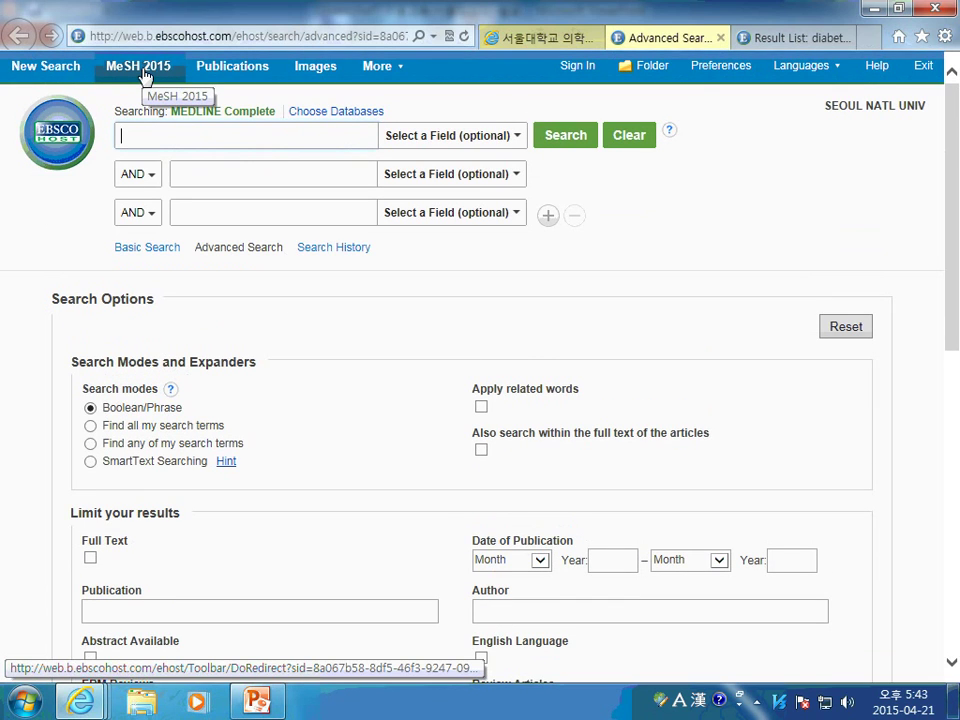
{"action": "left_click", "coordinate": [231, 68]}
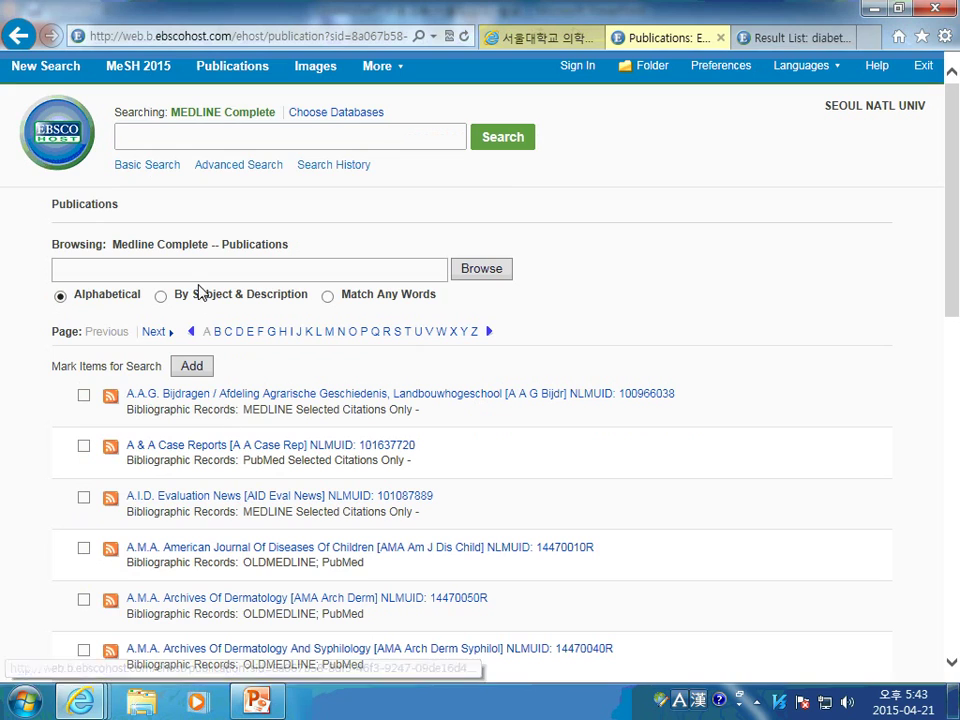
{"action": "type", "text": "annals iof"}
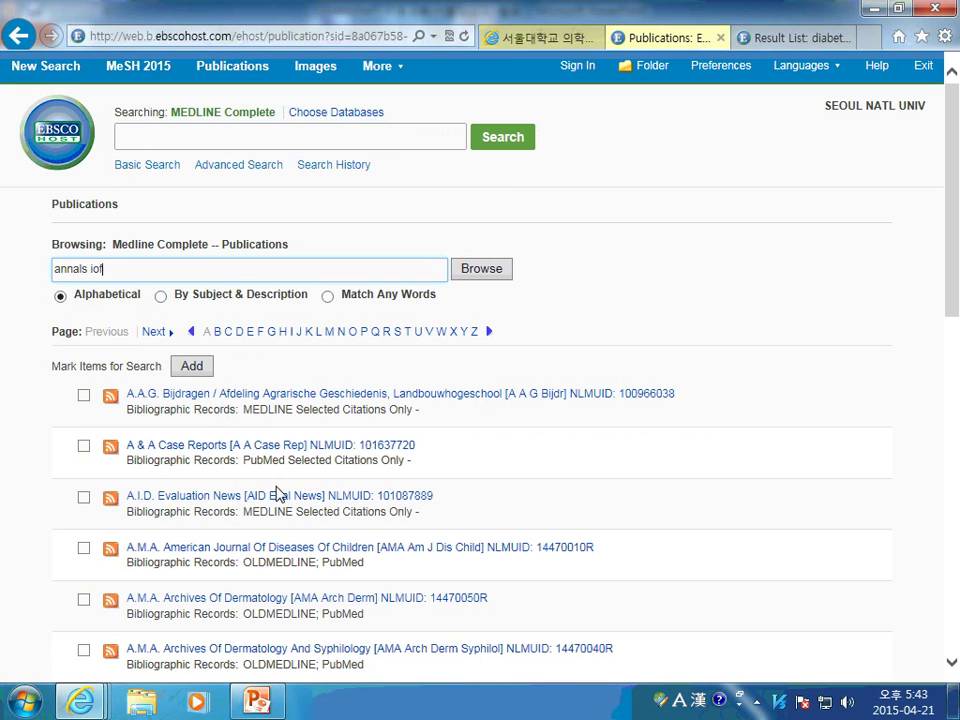
{"action": "key", "text": "BackSpace"}
{"action": "key", "text": "BackSpace"}
{"action": "key", "text": "BackSpace"}
{"action": "type", "text": "of internal medicine"}
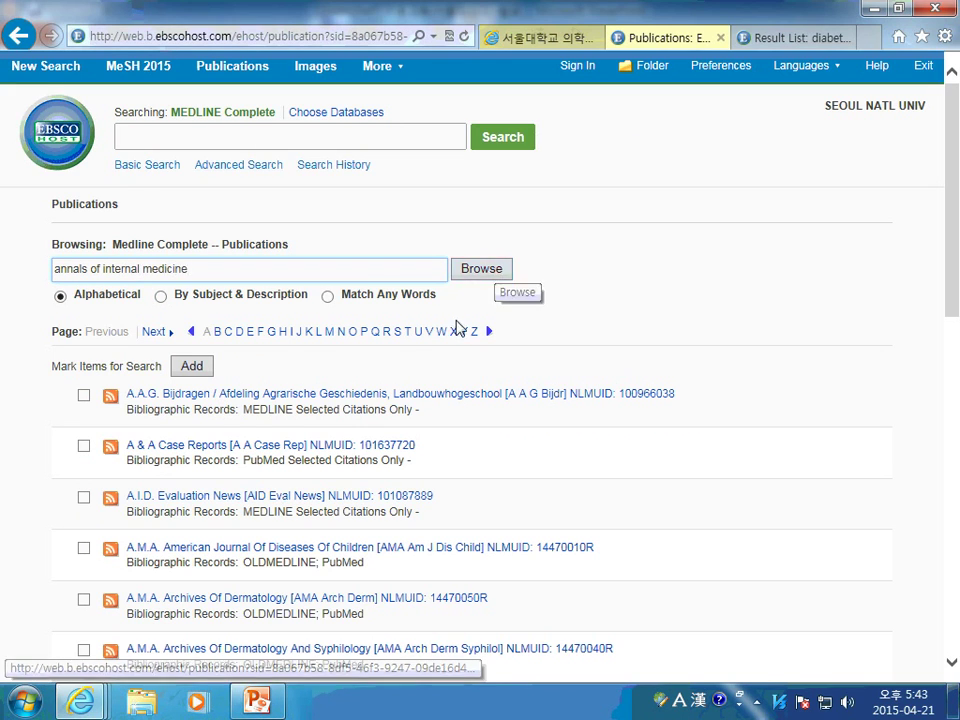
{"action": "key", "text": "Return"}
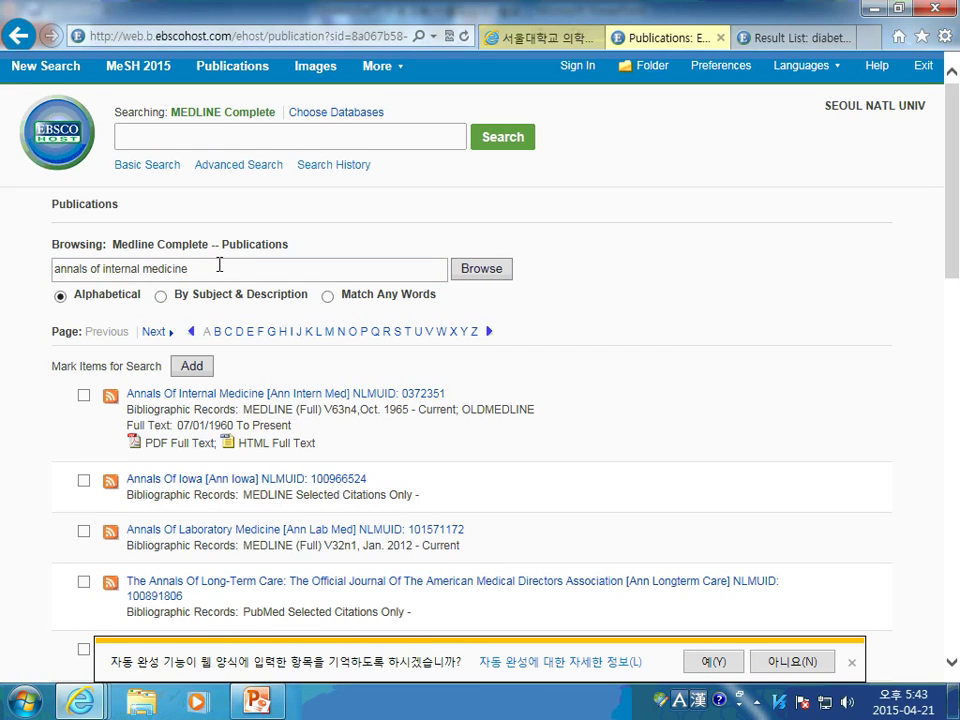
{"action": "left_click", "coordinate": [250, 266]}
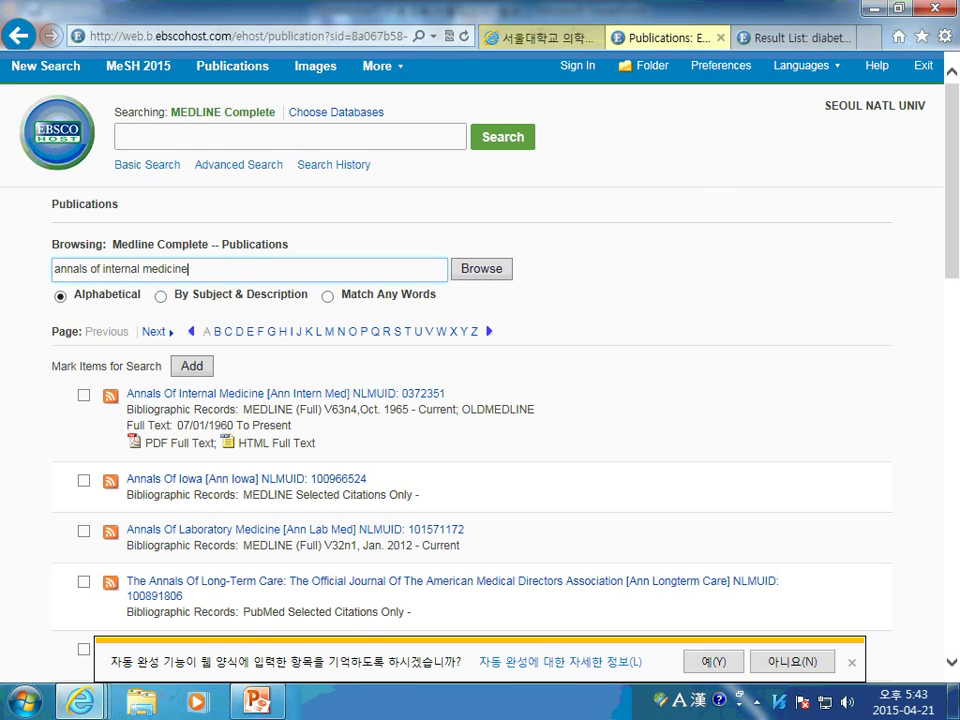
{"action": "left_click", "coordinate": [955, 700]}
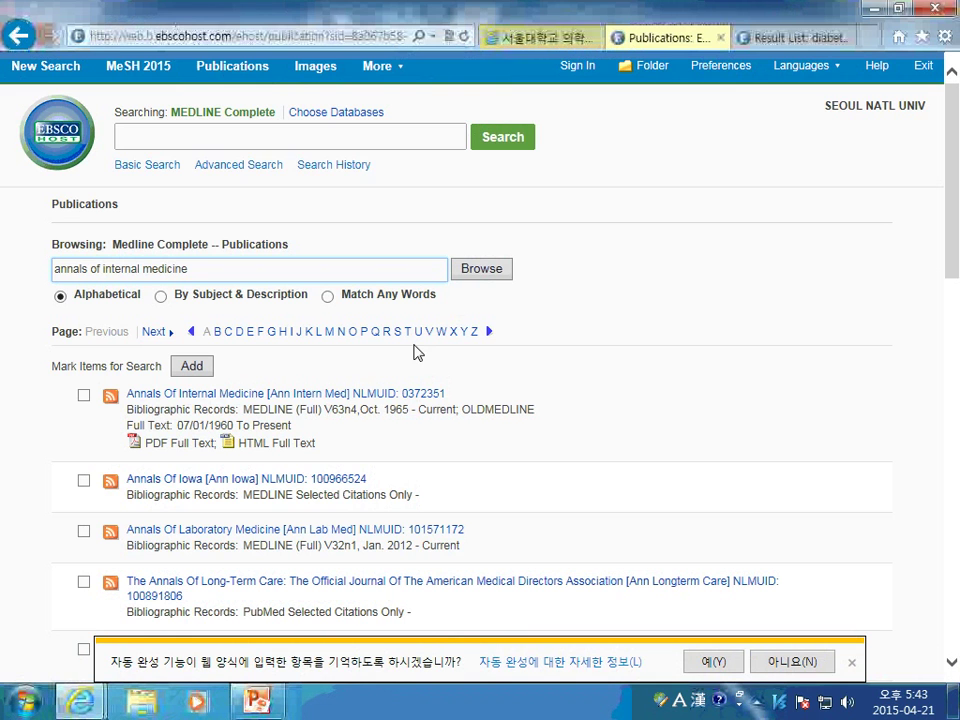